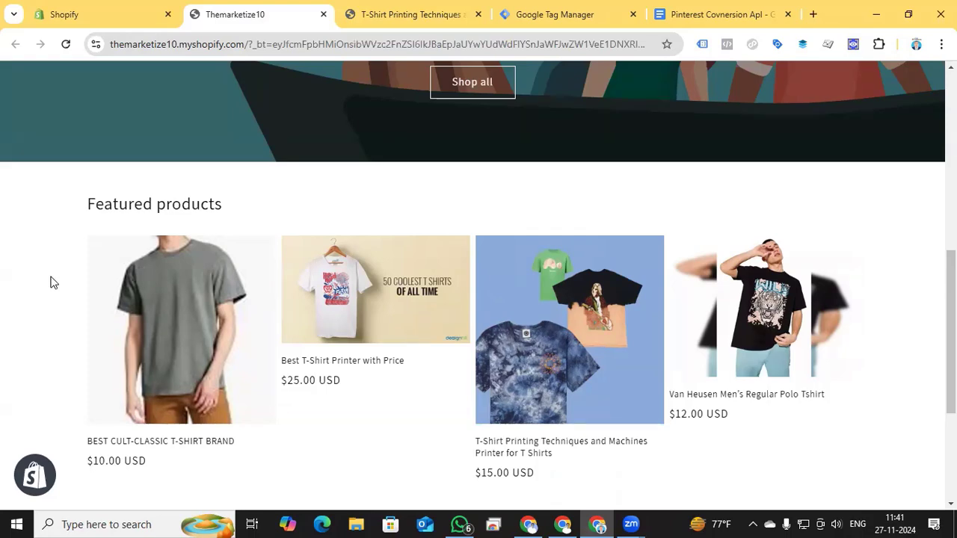
scroll(53, 281, "up", 6)
scroll(51, 281, "down", 4)
scroll(50, 282, "down", 5)
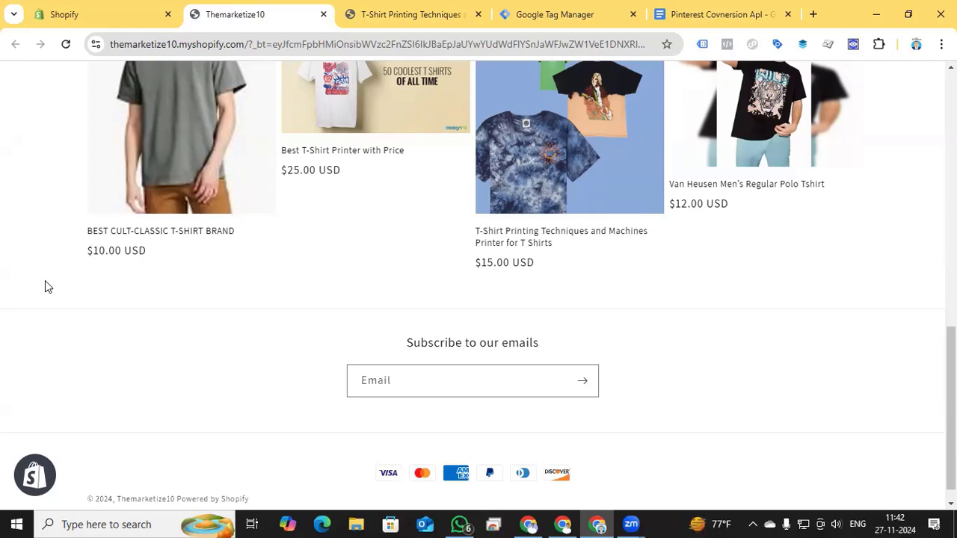
scroll(45, 282, "up", 3)
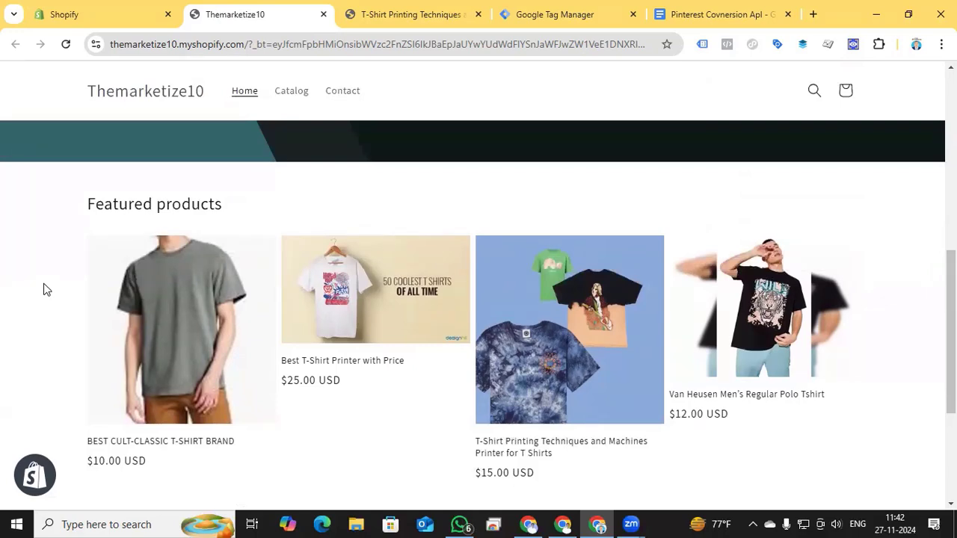
- Inspect the view_item event, including its snap_browser_side data, with DataLayer Checker Plus on the T-Shirt Printing Techniques product page
left_click(404, 20)
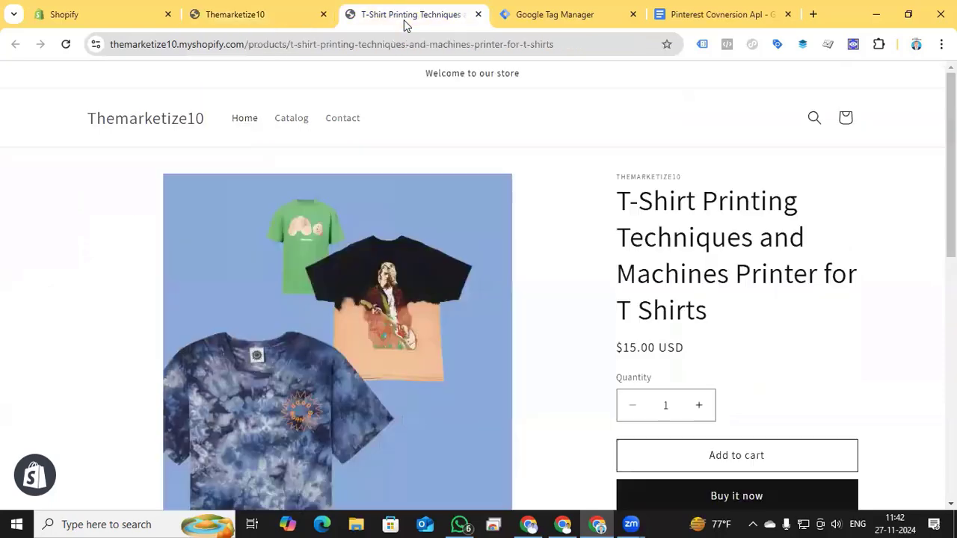
left_click(853, 44)
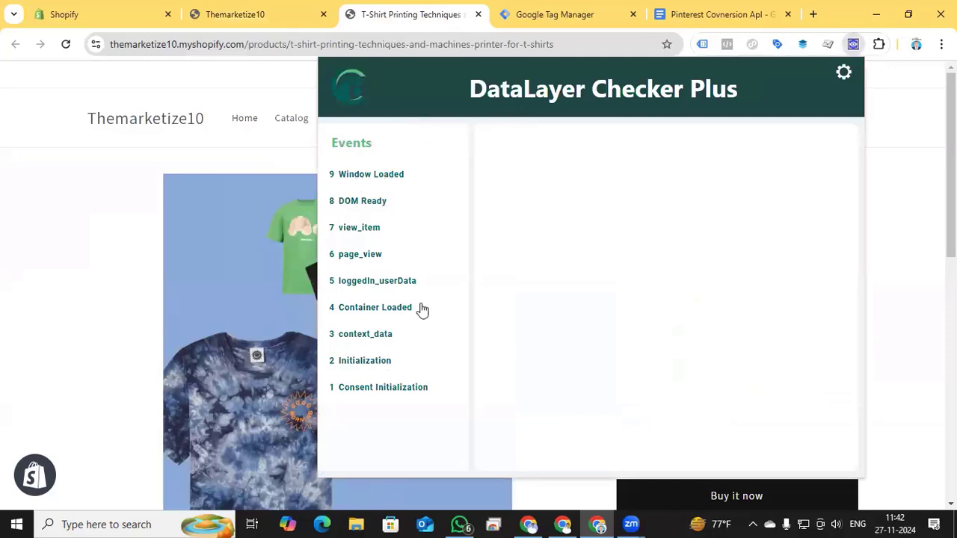
left_click(363, 233)
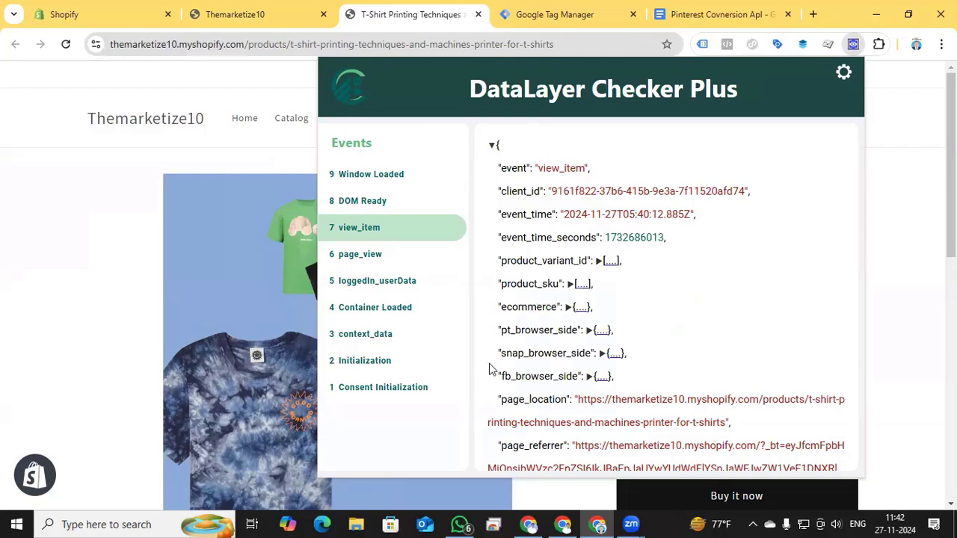
left_click(603, 354)
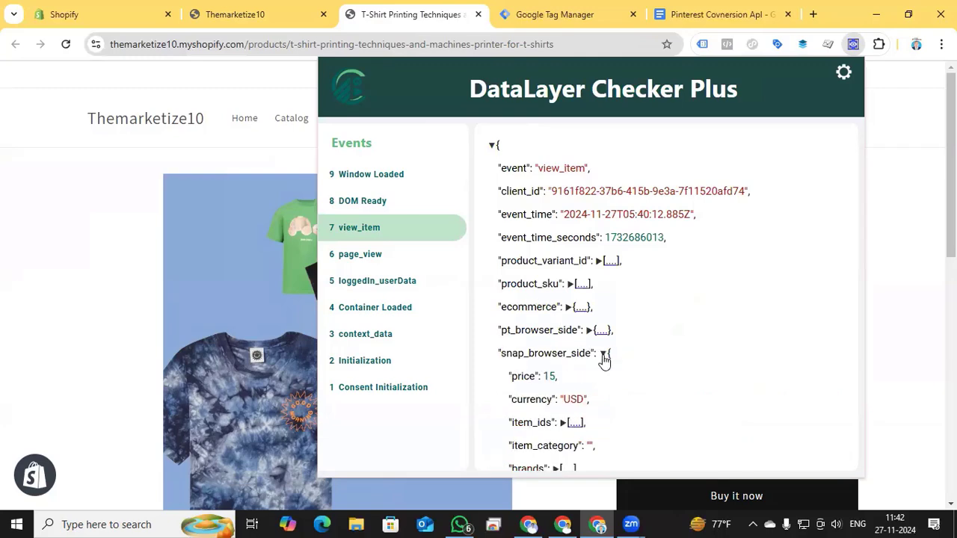
left_click(602, 354)
scroll(593, 352, "down", 5)
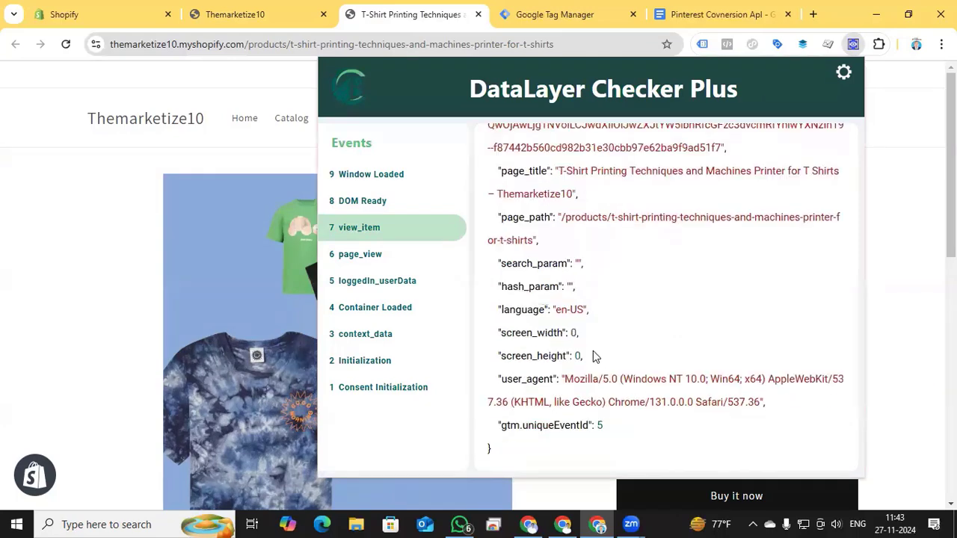
scroll(593, 352, "up", 4)
scroll(593, 356, "up", 1)
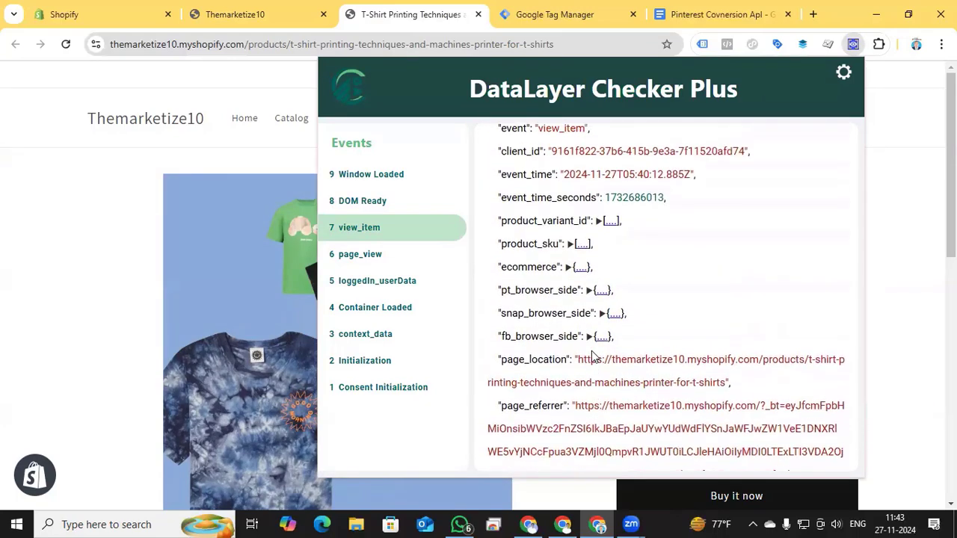
- Expand the view_item event's ecommerce object down to the first entry in items and examine its product details
left_click(567, 267)
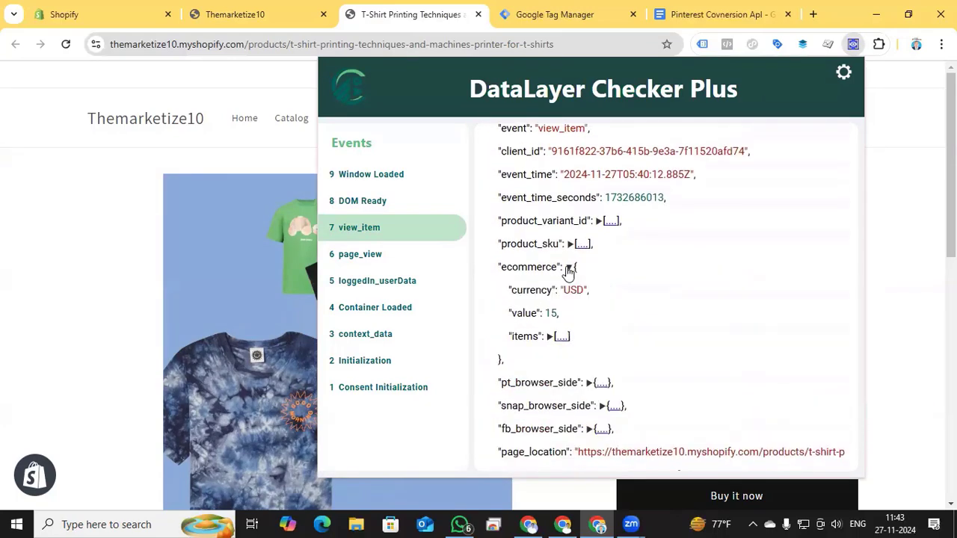
left_click(550, 338)
left_click(520, 361)
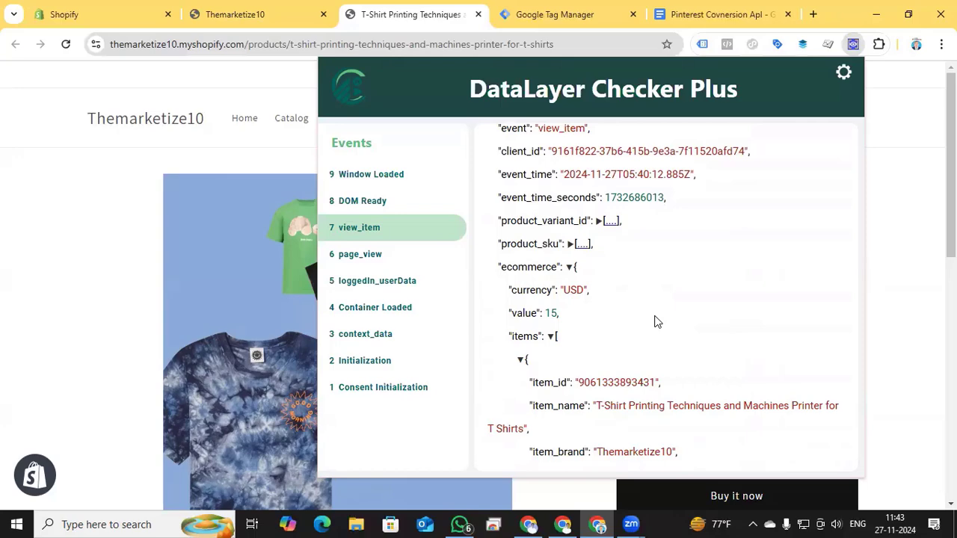
scroll(654, 322, "down", 1)
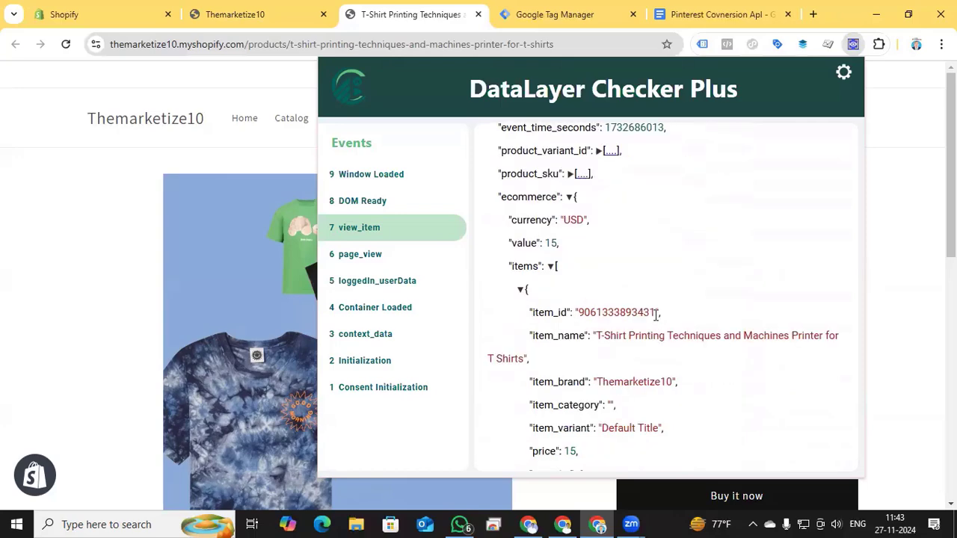
- Switch to Google Tag Manager and create a new tag of the Pinterest Tag type
left_click(235, 16)
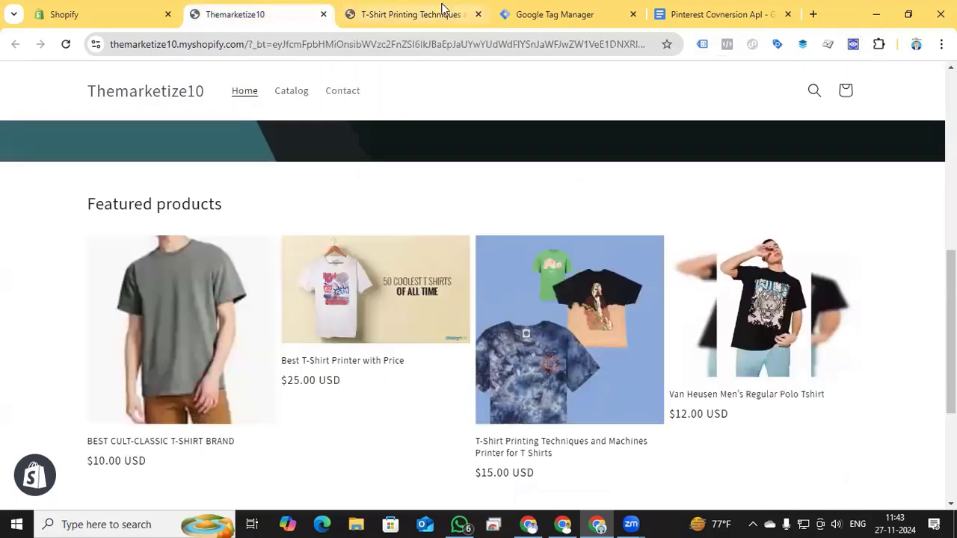
left_click(550, 14)
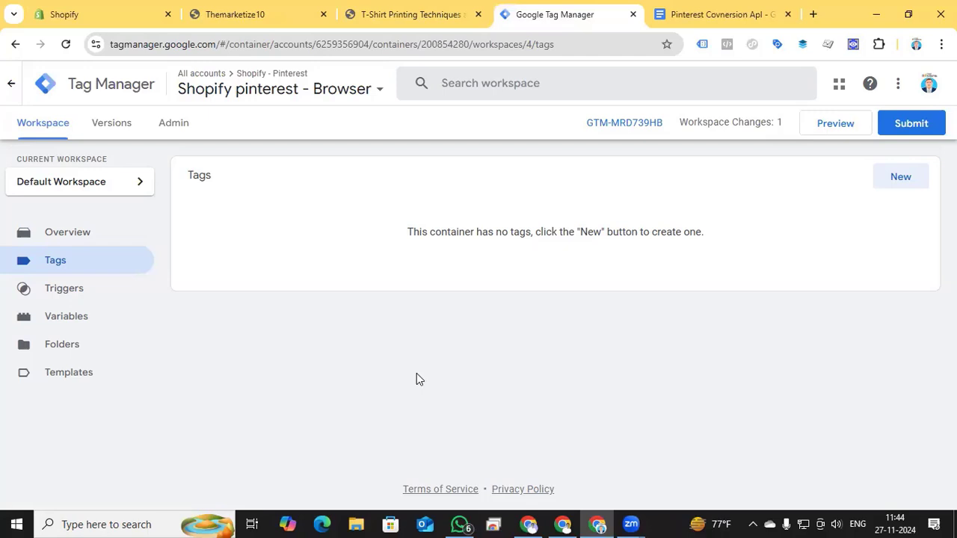
left_click(899, 179)
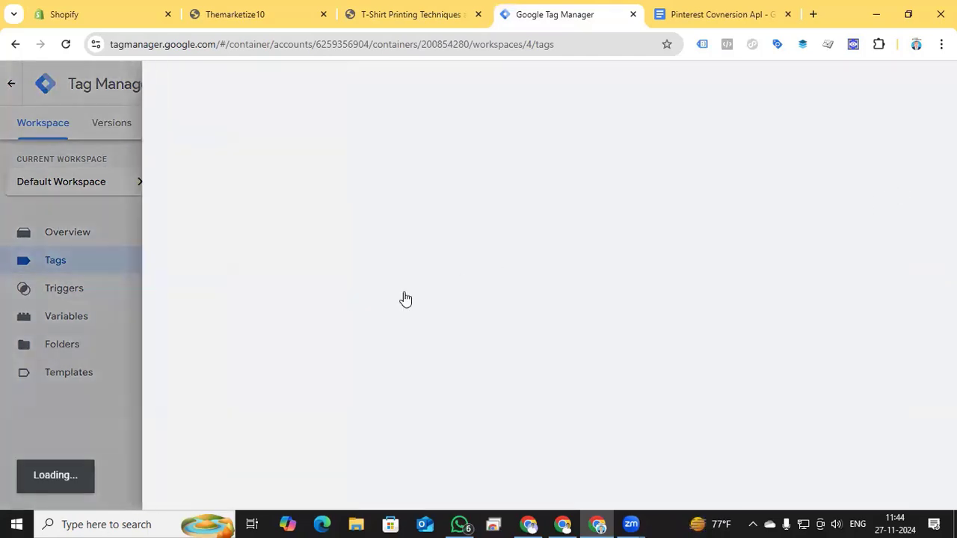
scroll(759, 295, "down", 10)
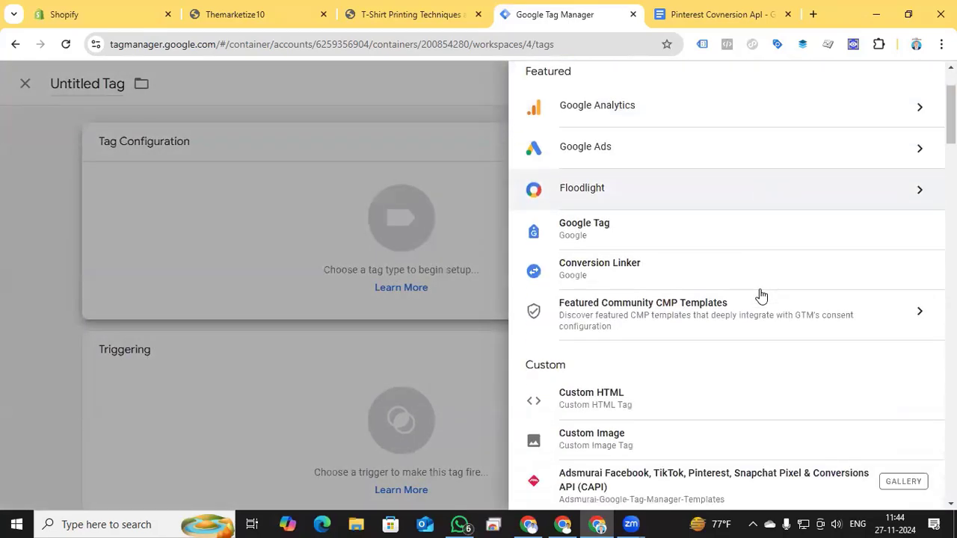
scroll(759, 294, "up", 10)
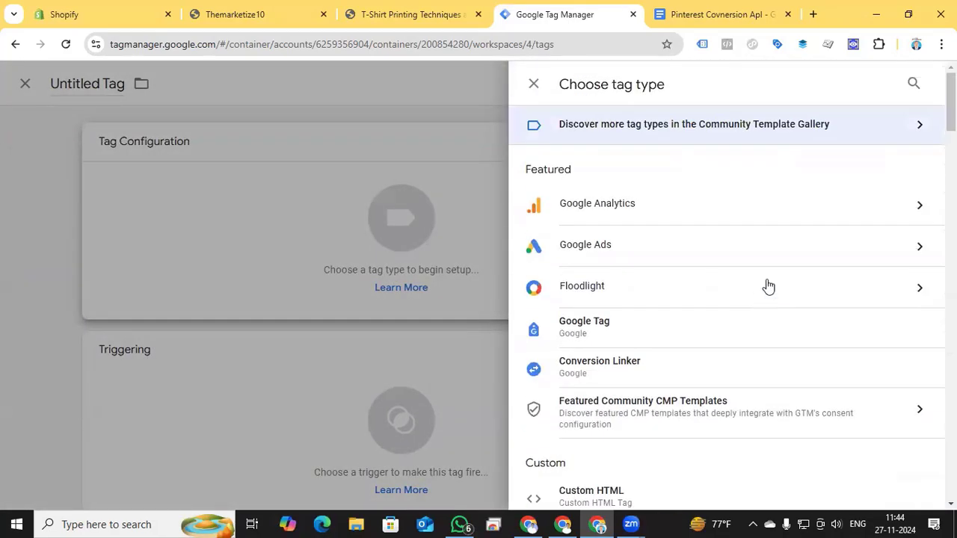
left_click(912, 89)
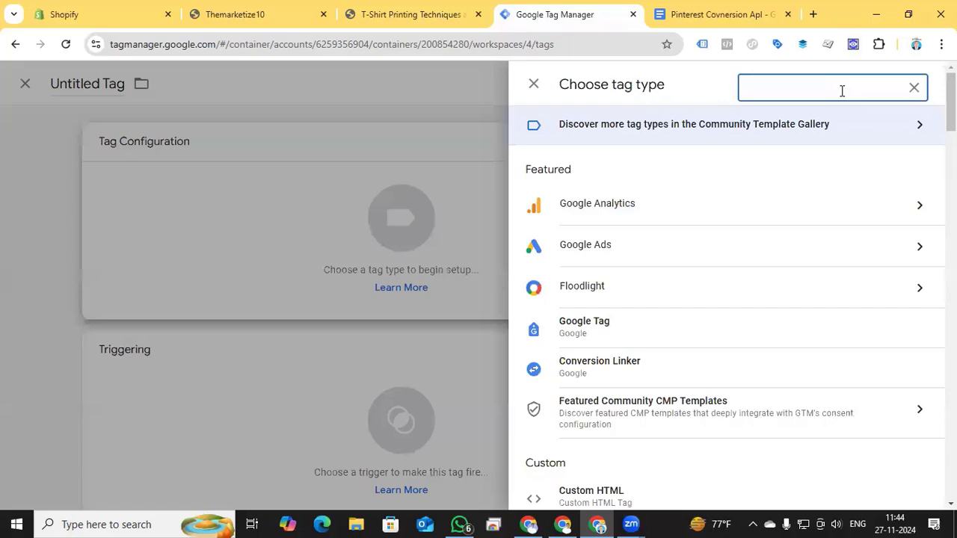
type("pi")
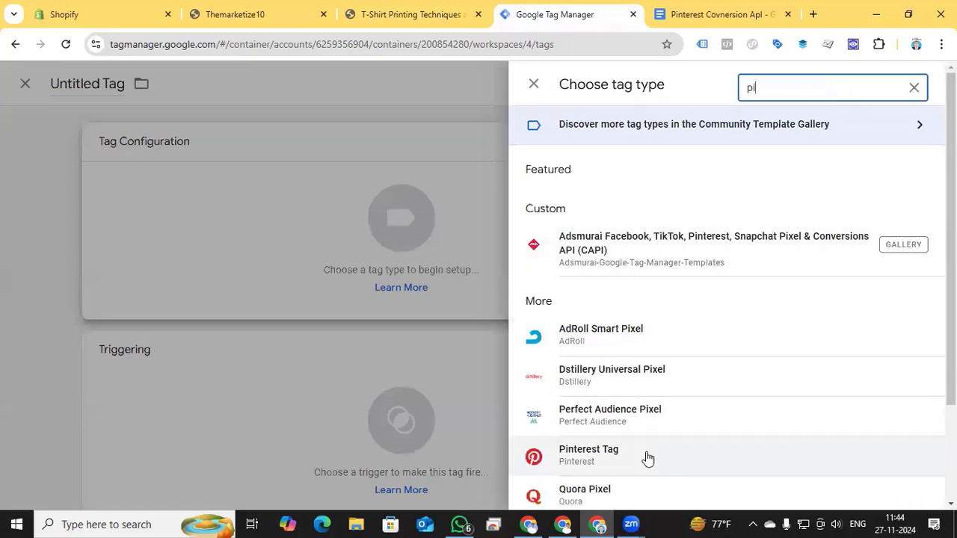
left_click(648, 456)
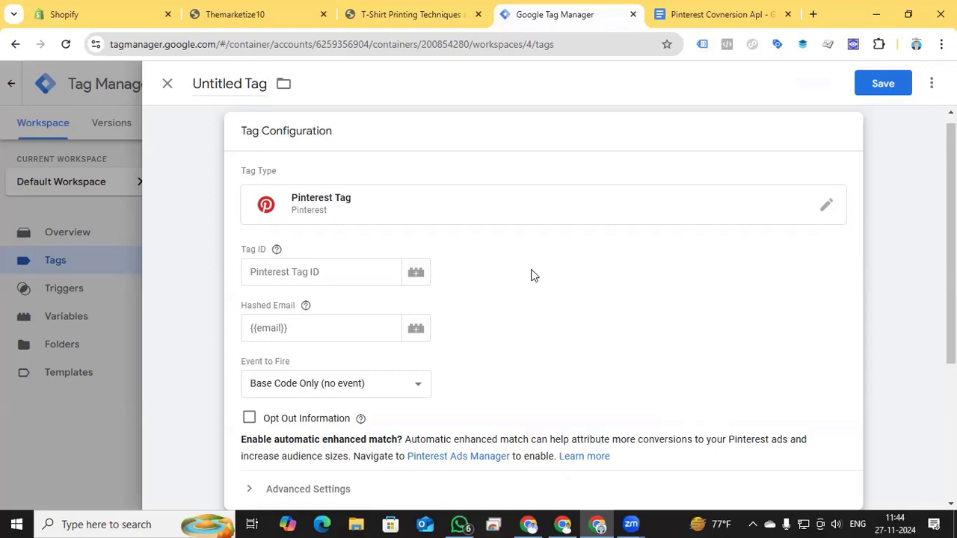
- Copy the Pinterest tag's ID from the Pinterest Conversions page and return to the untitled tag in Google Tag Manager
key("alt+Tab")
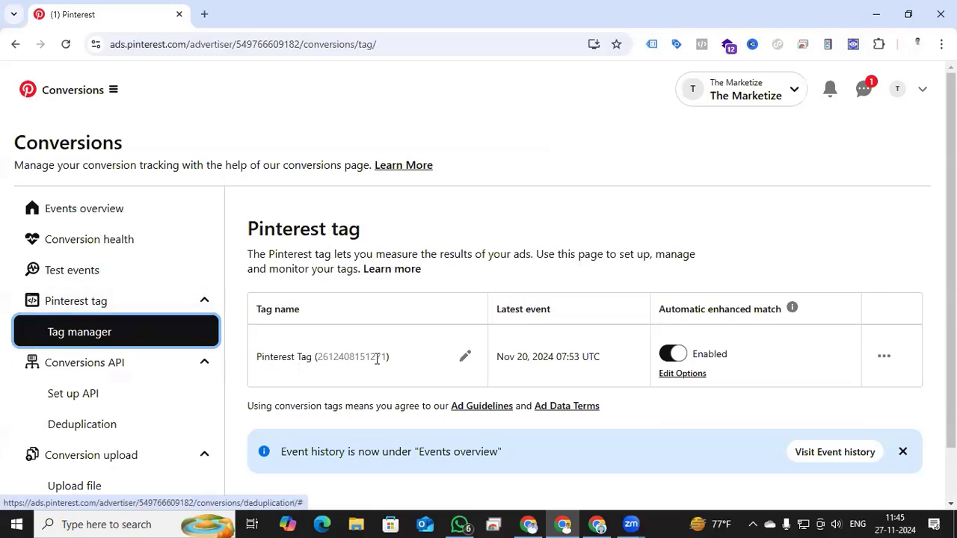
left_click_drag(386, 357, 320, 356)
key("ctrl+c")
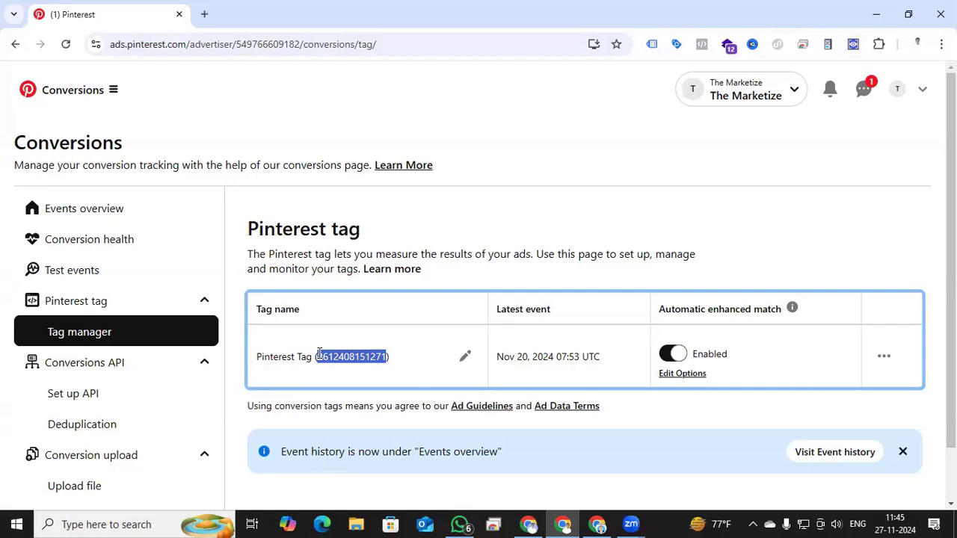
left_click(596, 524)
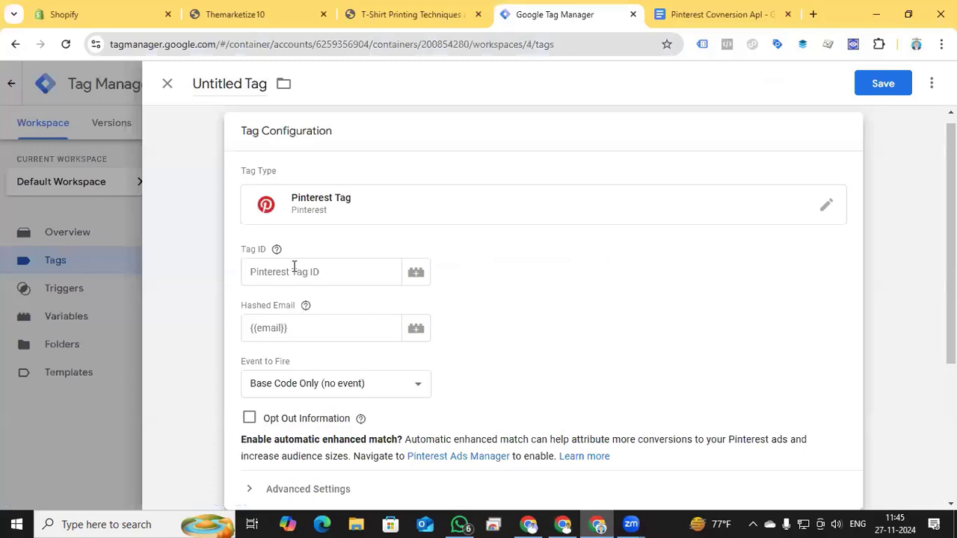
- Create a new variable of type Constant for the Pinterest tag's Tag ID field
left_click(413, 275)
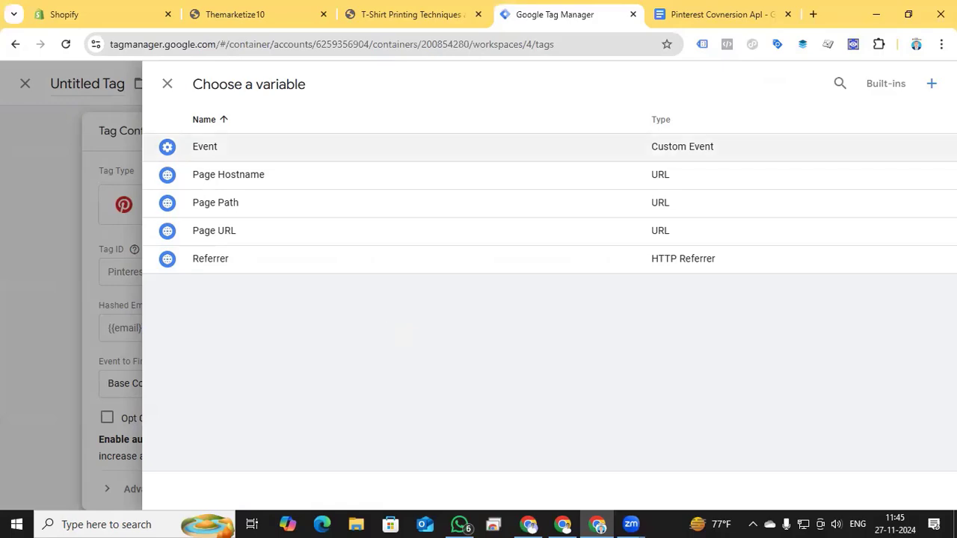
left_click(930, 84)
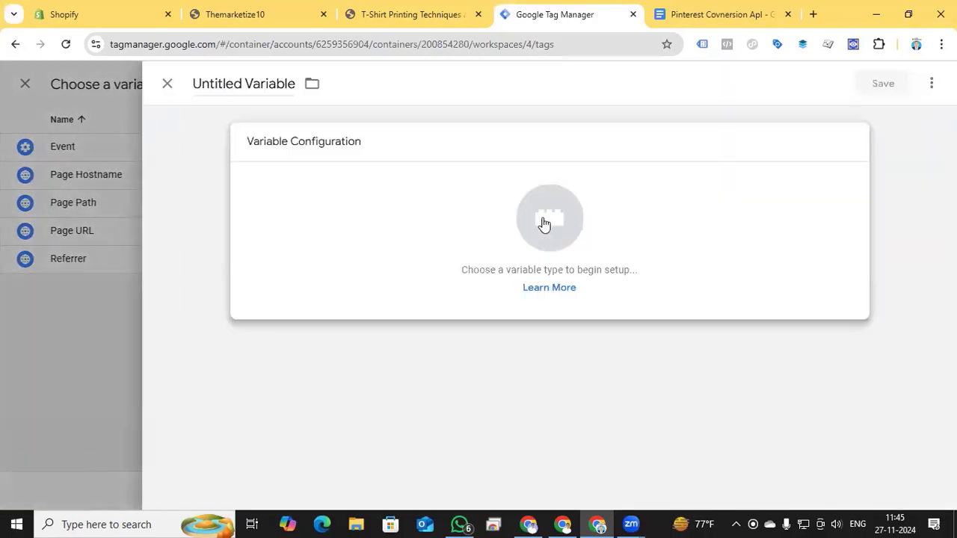
left_click(541, 222)
scroll(683, 304, "down", 5)
scroll(685, 304, "down", 3)
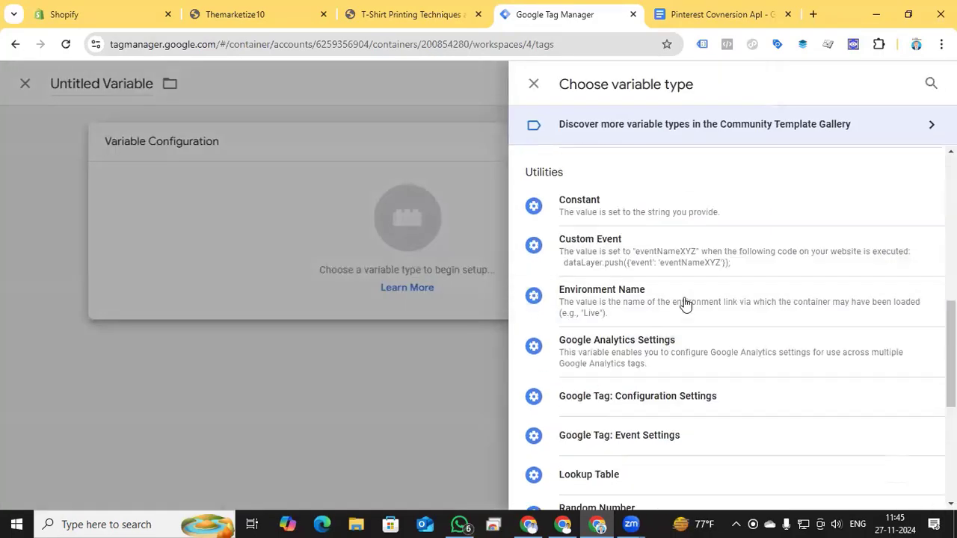
left_click(620, 218)
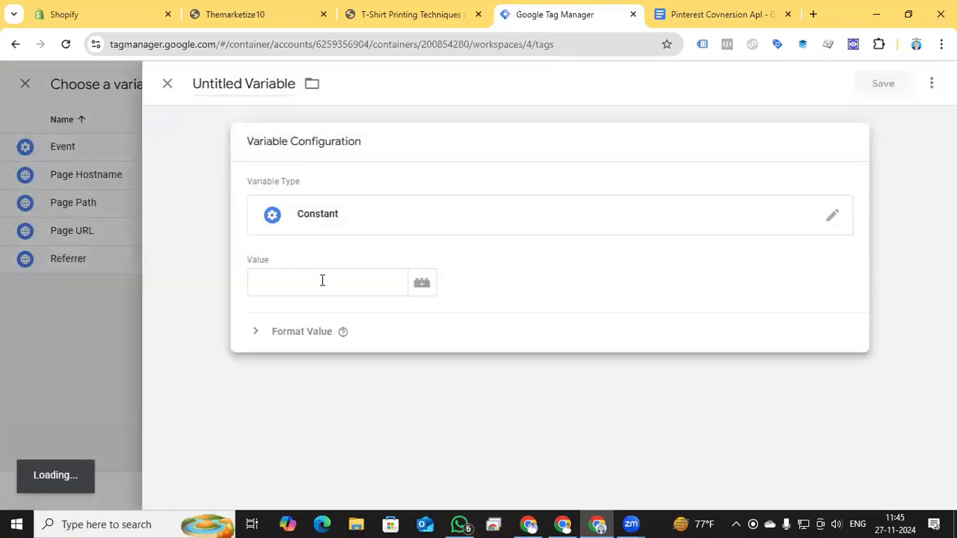
- Paste the copied tag ID as the constant's value, name the variable "Pinterest Tag" and save it
left_click(320, 279)
key("ctrl+v")
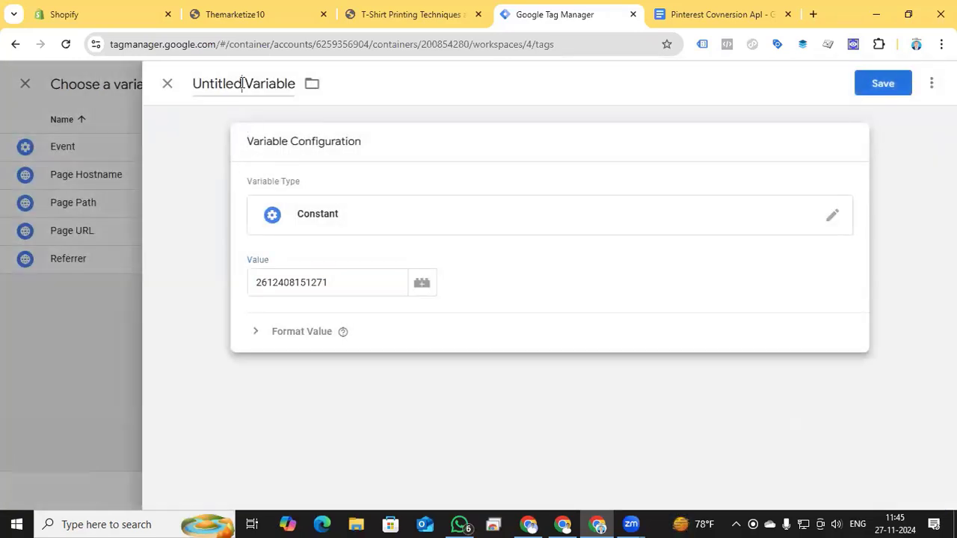
left_click(243, 83)
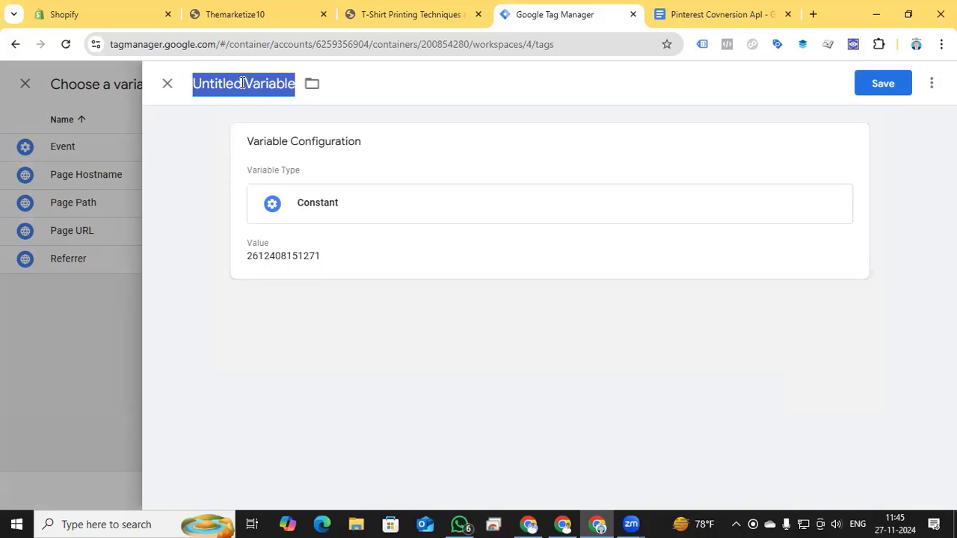
type("Pinterest Tag")
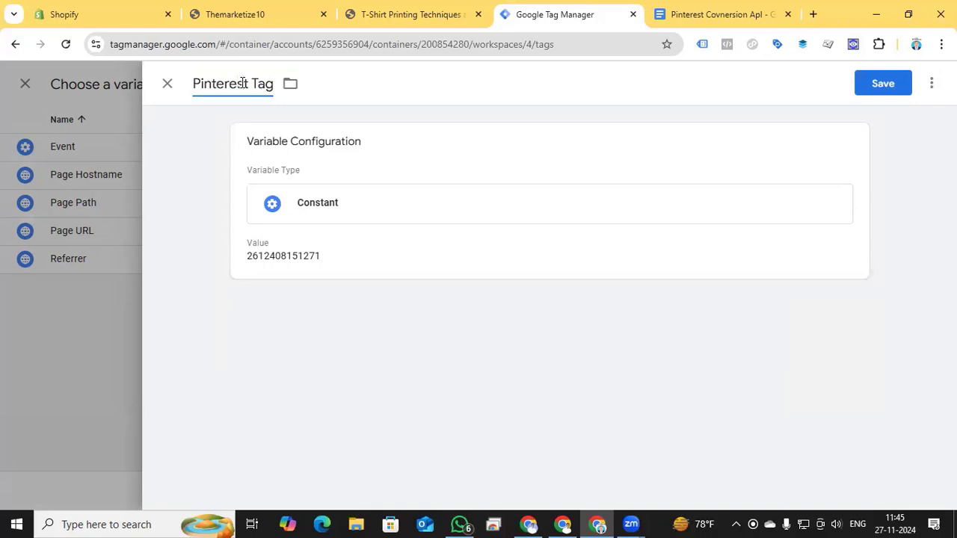
left_click(890, 81)
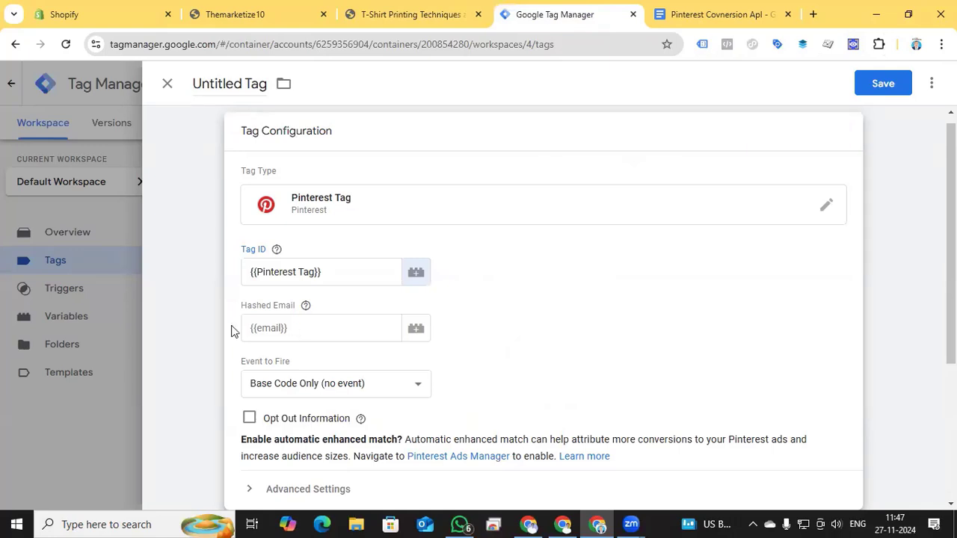
- Start a new trigger of type Custom Event for the untitled Pinterest tag
scroll(323, 332, "down", 3)
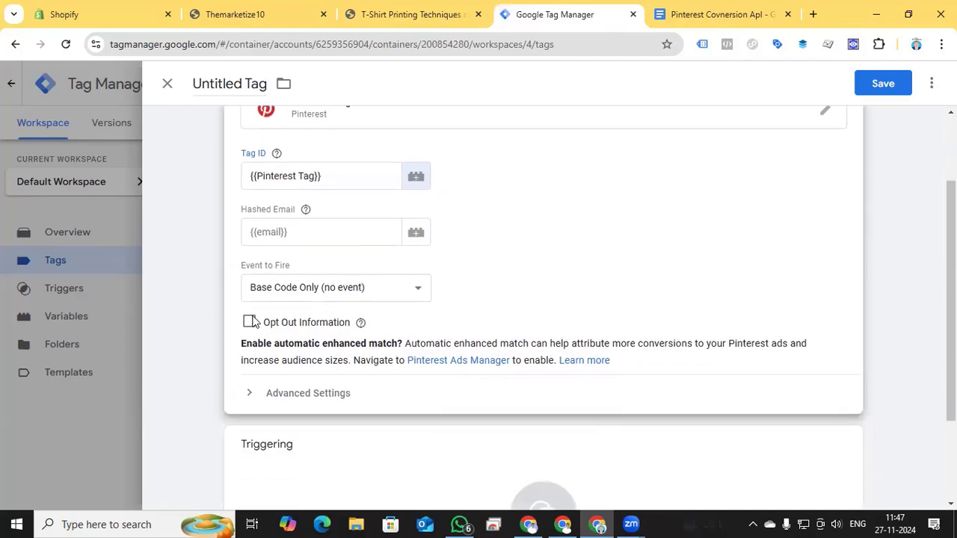
scroll(252, 320, "up", 3)
scroll(522, 270, "down", 3)
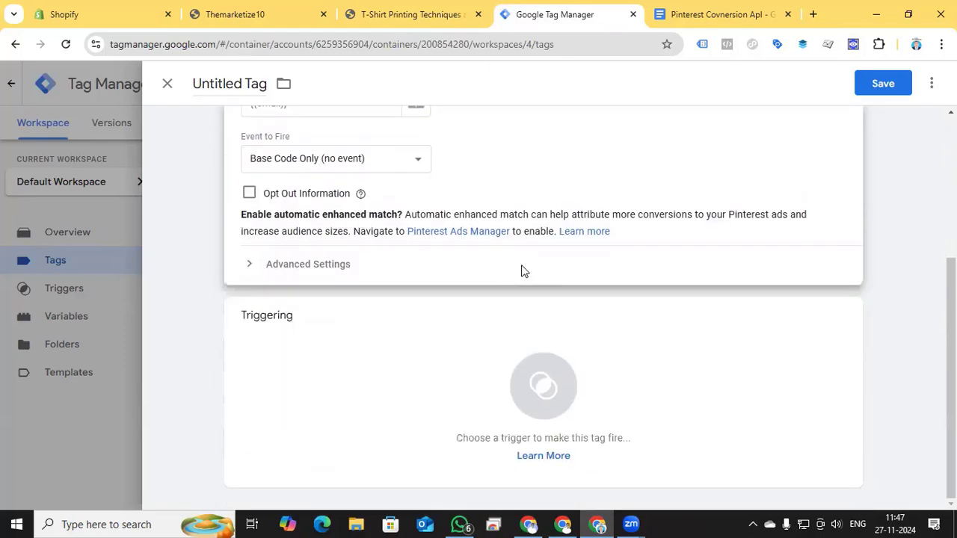
scroll(465, 404, "up", 2)
scroll(459, 389, "down", 2)
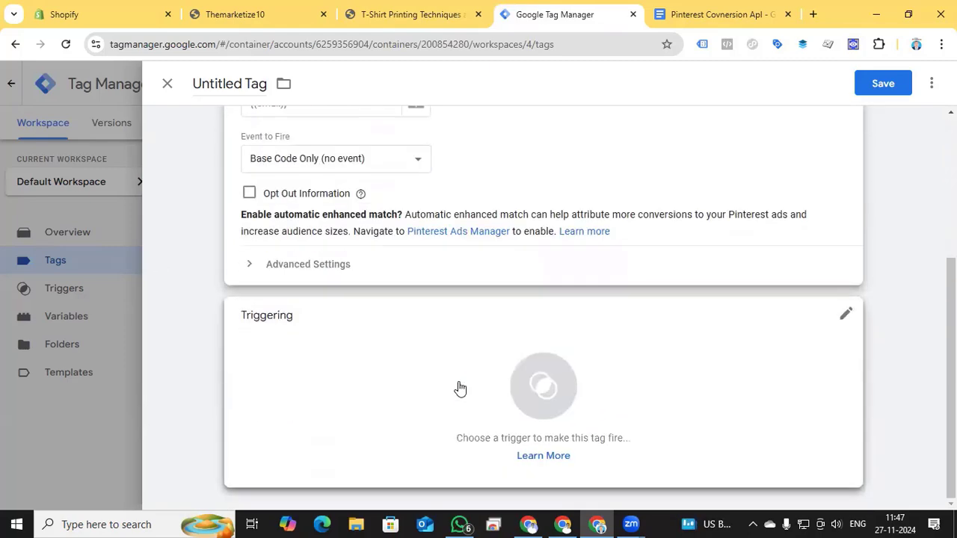
left_click(538, 404)
left_click(924, 84)
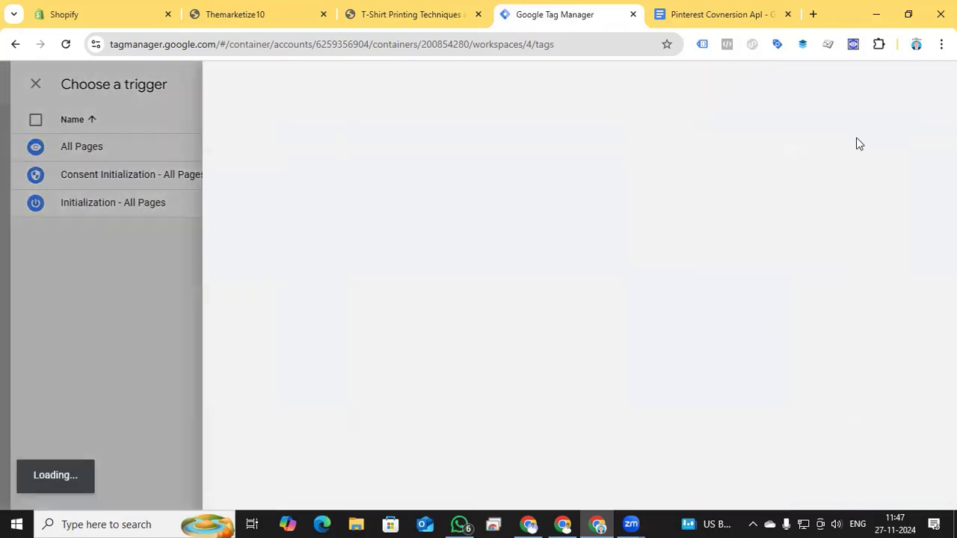
left_click(448, 265)
scroll(635, 350, "down", 4)
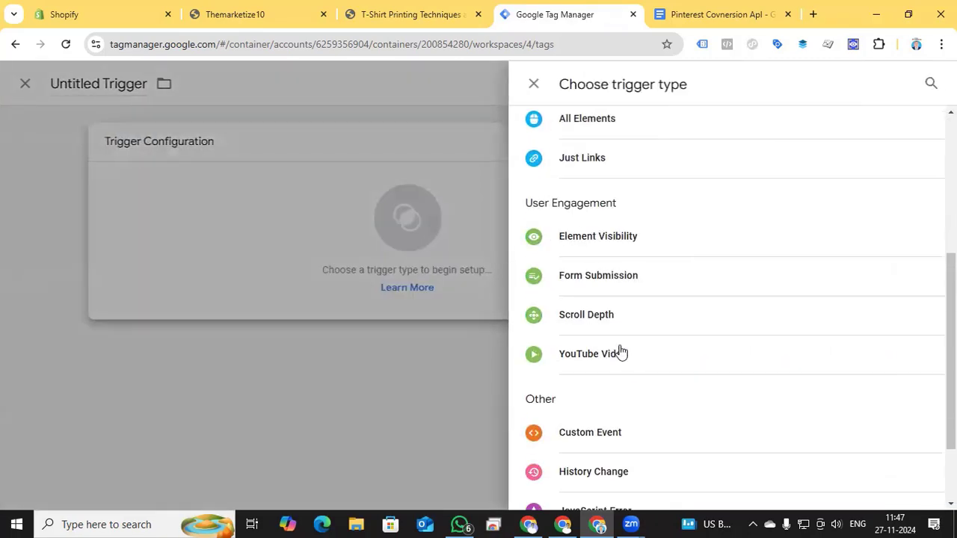
scroll(620, 350, "down", 2)
left_click(611, 340)
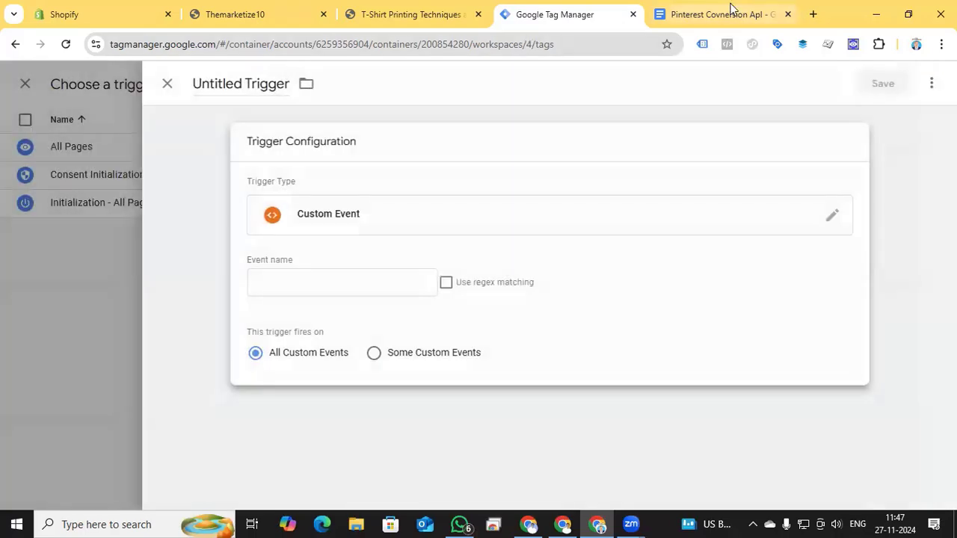
- Copy the page_view event name from DataLayer Checker Plus on the store's T-shirt product page and return to Google Tag Manager
left_click(731, 7)
left_click(427, 13)
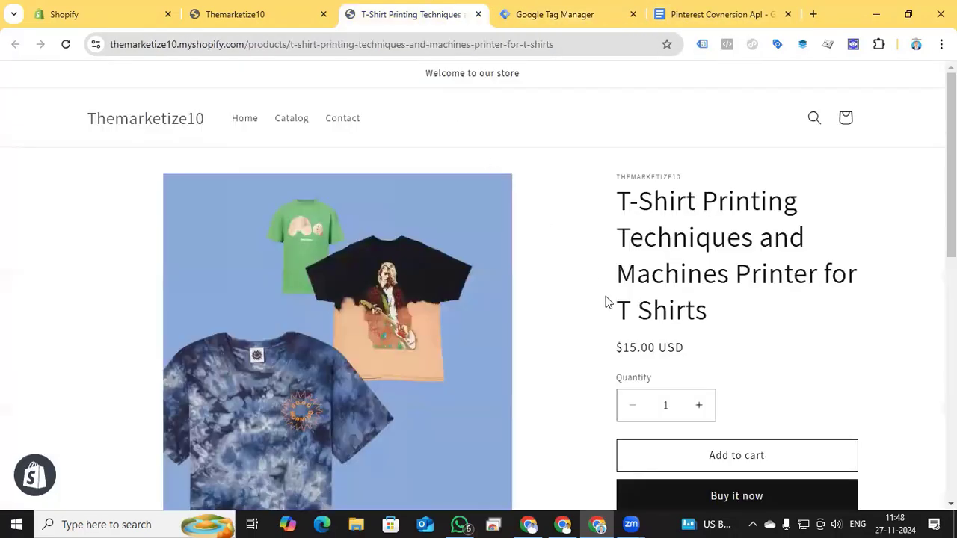
left_click(853, 44)
left_click(377, 267)
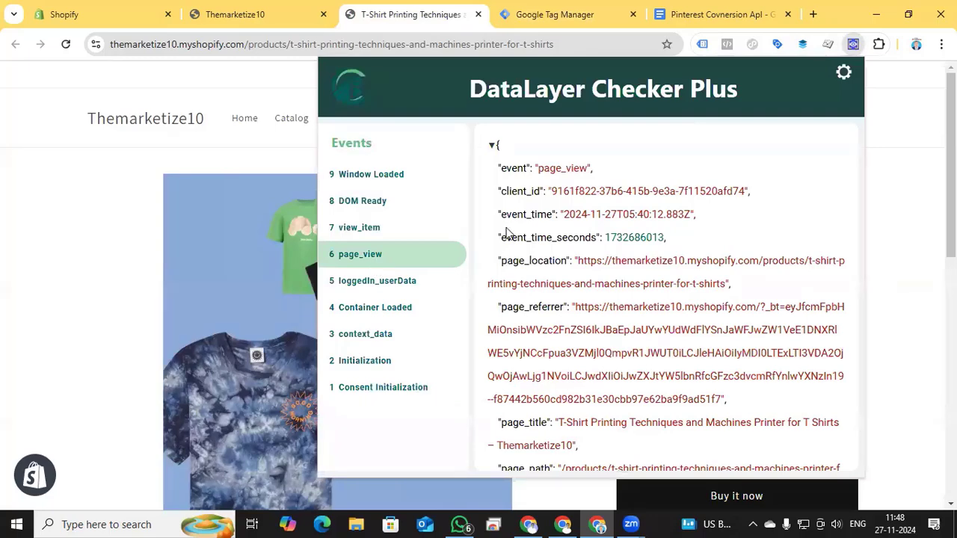
left_click_drag(537, 169, 585, 171)
key("ctrl+c")
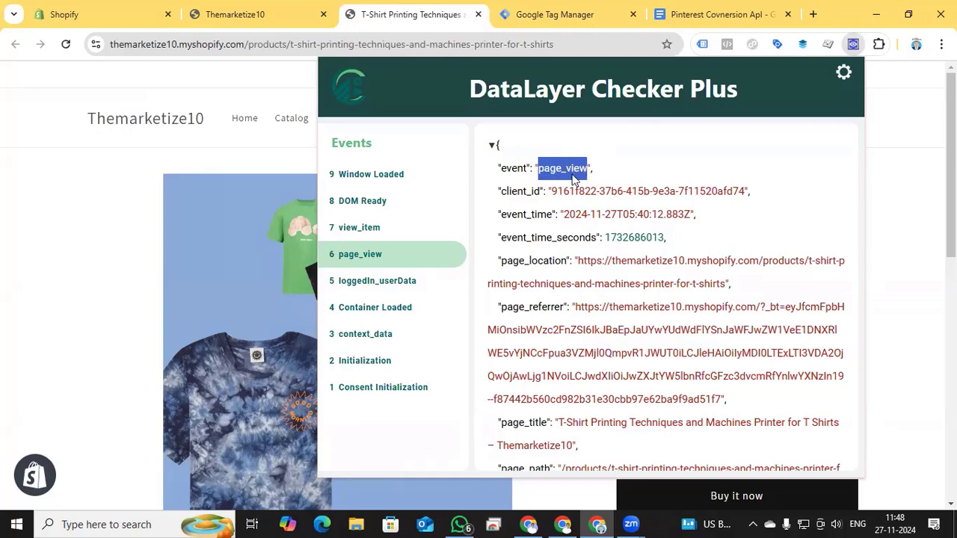
left_click(196, 6)
left_click(553, 15)
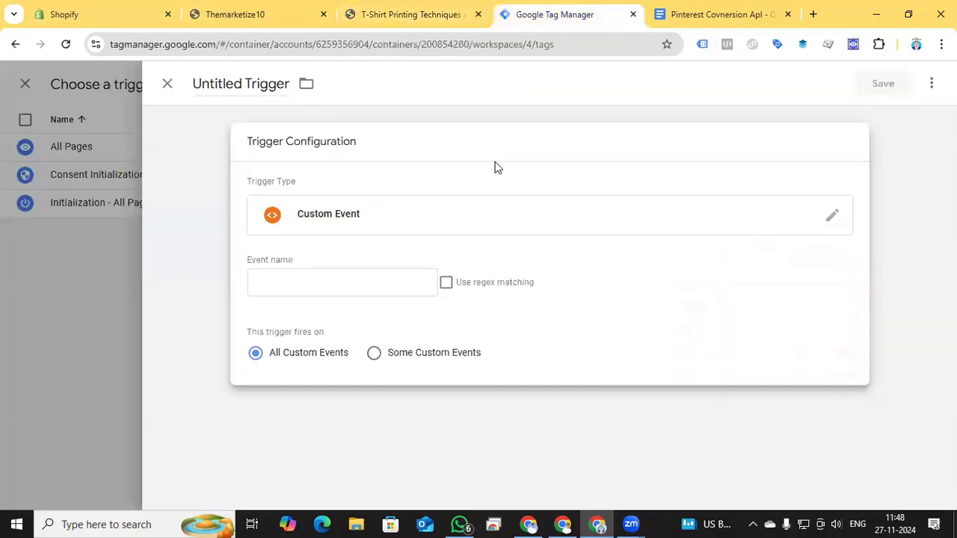
- Paste page_view as the trigger's event name, name the trigger "Event - page_view" and save it
left_click(330, 270)
key("ctrl+v")
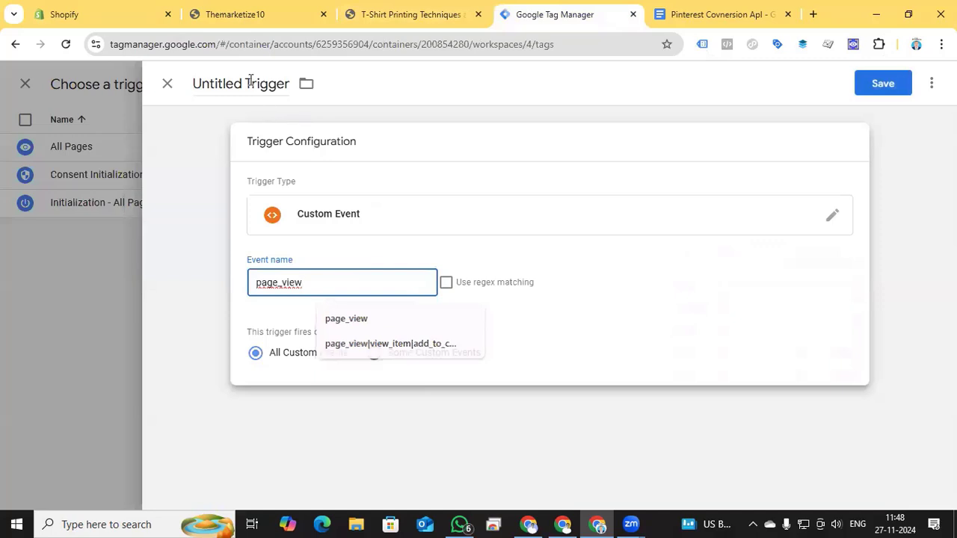
left_click(251, 80)
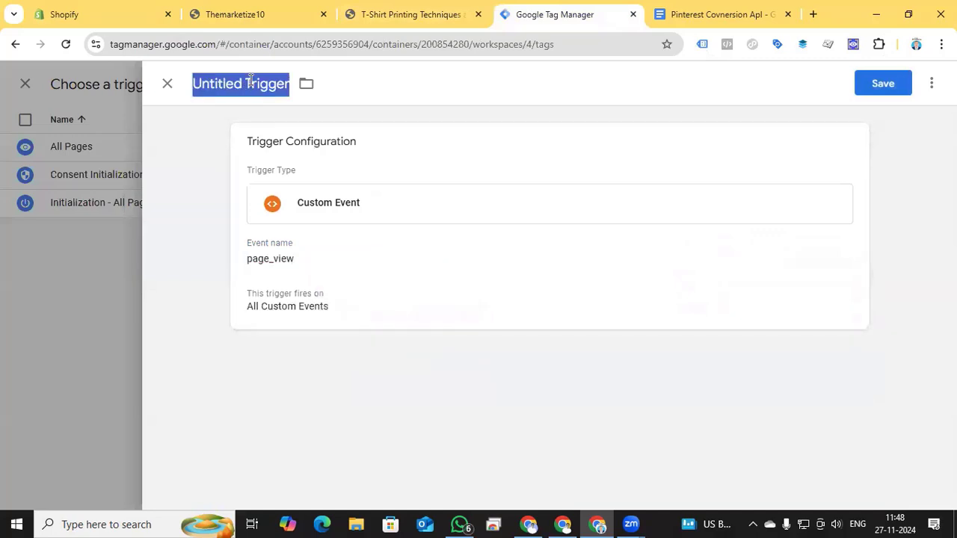
type("Event -")
key("ctrl+v")
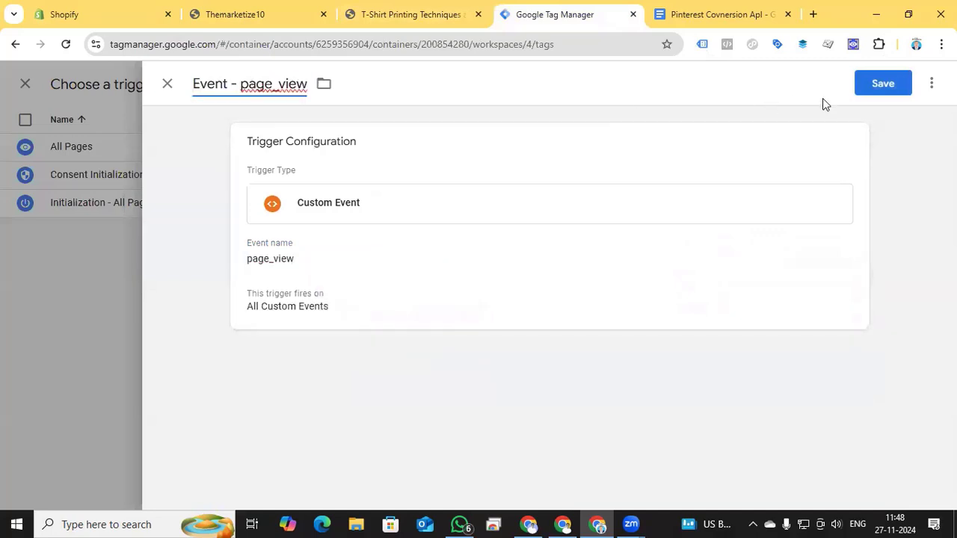
left_click(881, 84)
- Rename the untitled tag as "Pinterest tag" and save it
left_click(221, 83)
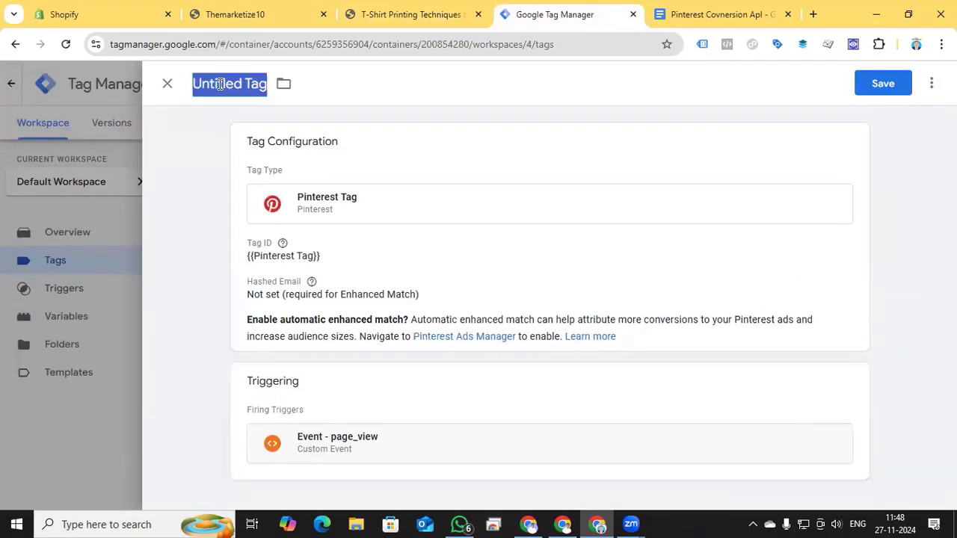
key("BackSpace")
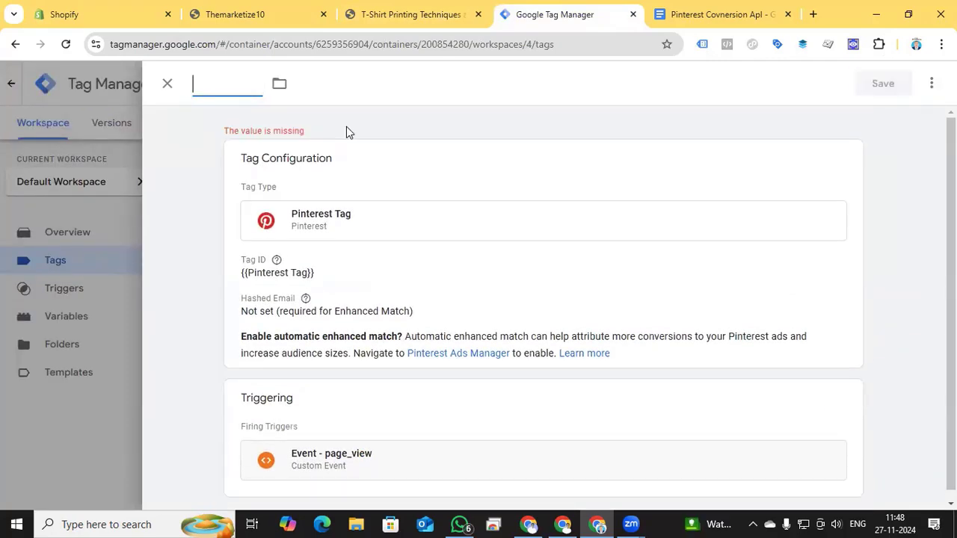
type("Pinterest t")
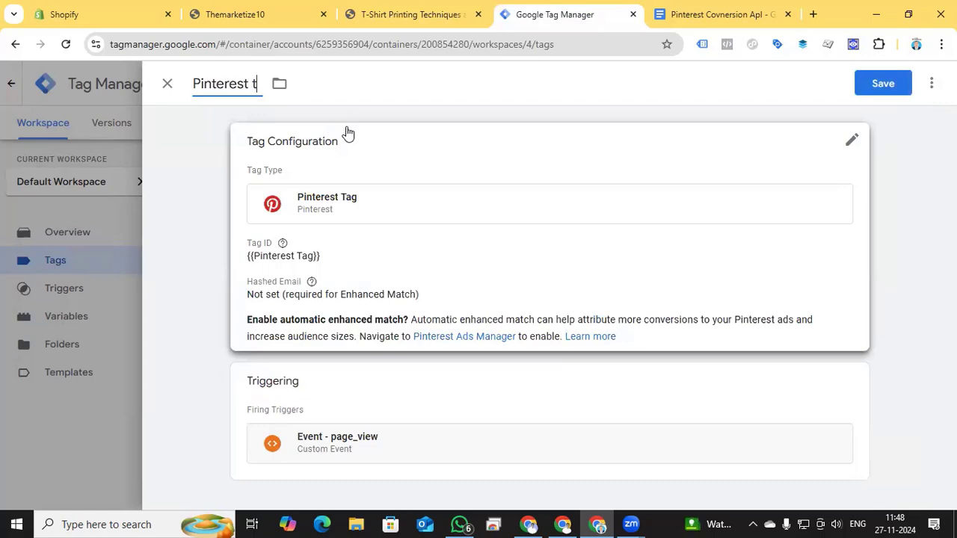
type("ag")
left_click(882, 84)
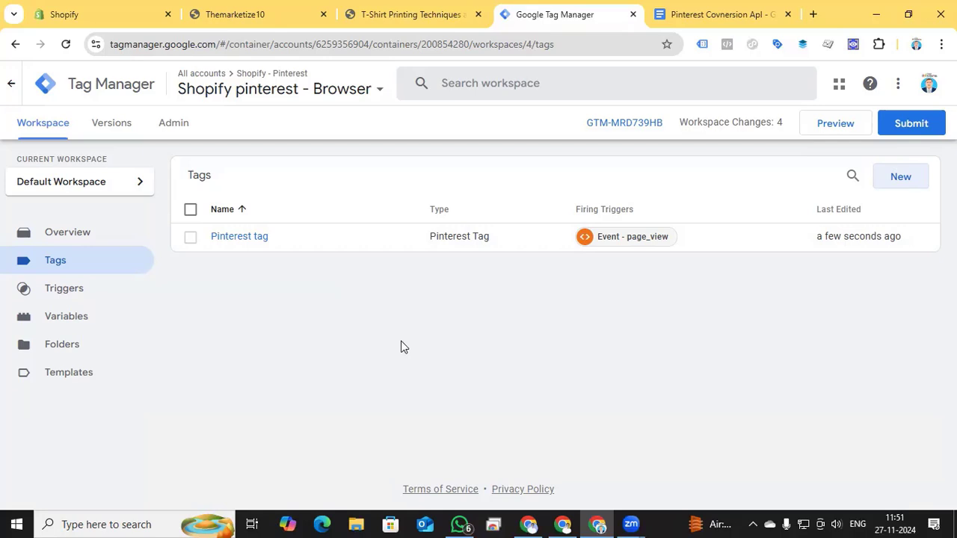
- Create a new user-defined variable using the Event Id template, added to the workspace from the Community Template Gallery
left_click(90, 316)
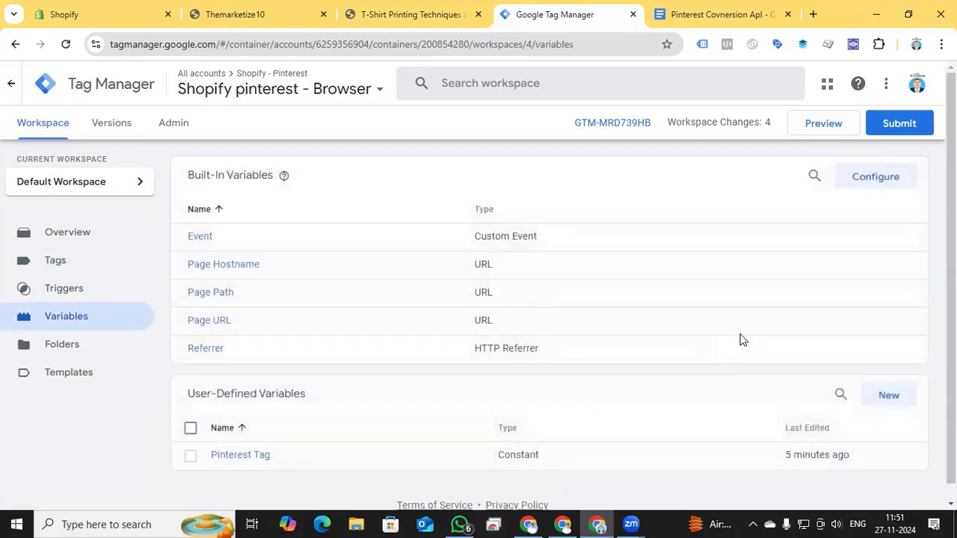
scroll(741, 337, "down", 1)
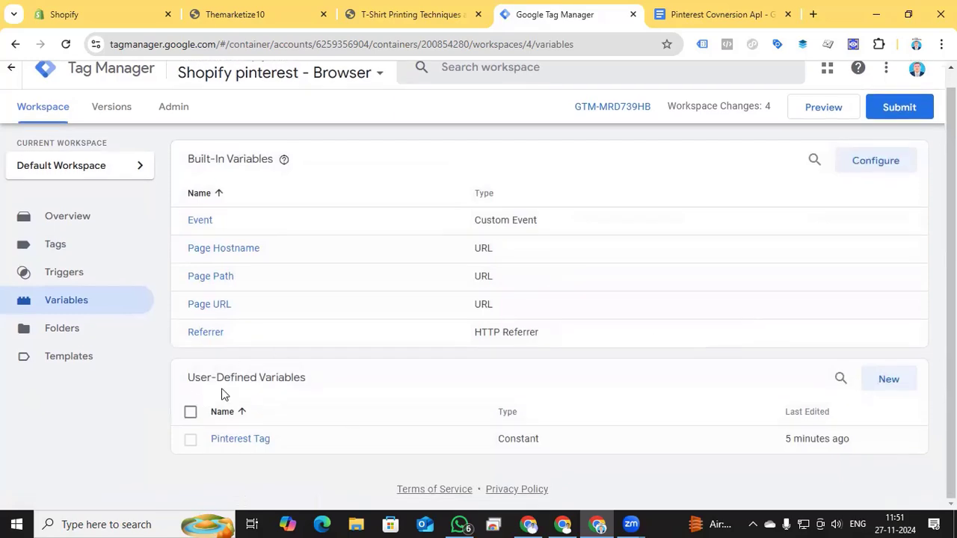
left_click(887, 379)
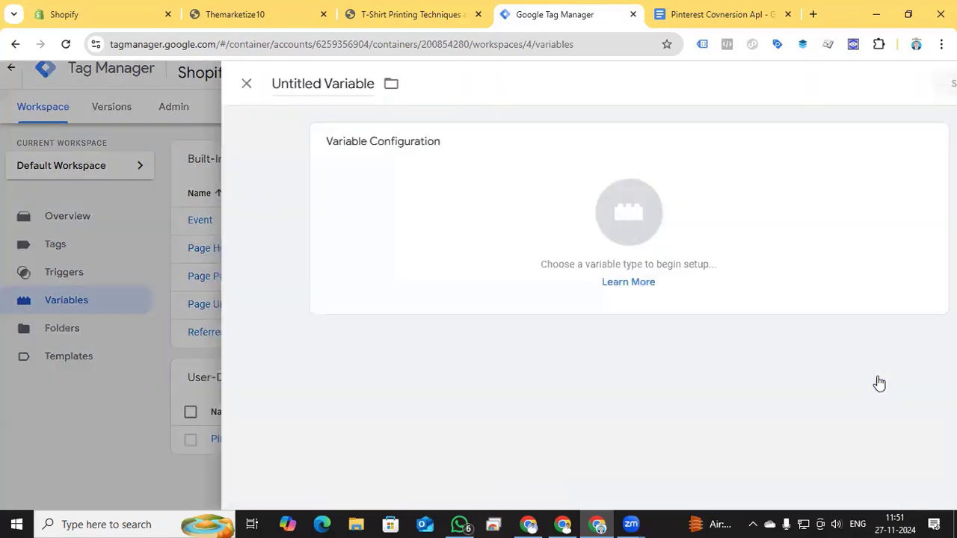
left_click(546, 220)
scroll(620, 300, "down", 3)
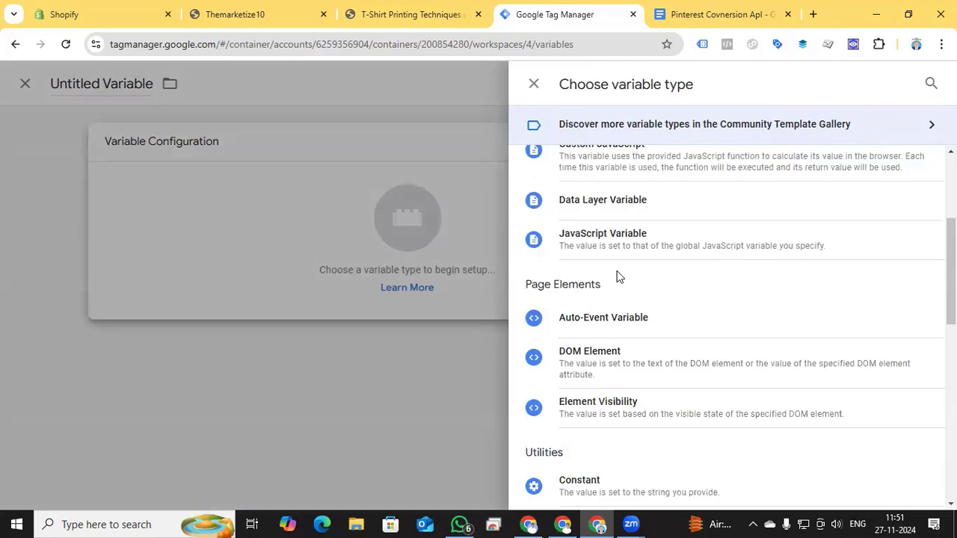
scroll(620, 351, "up", 2)
scroll(620, 370, "up", 1)
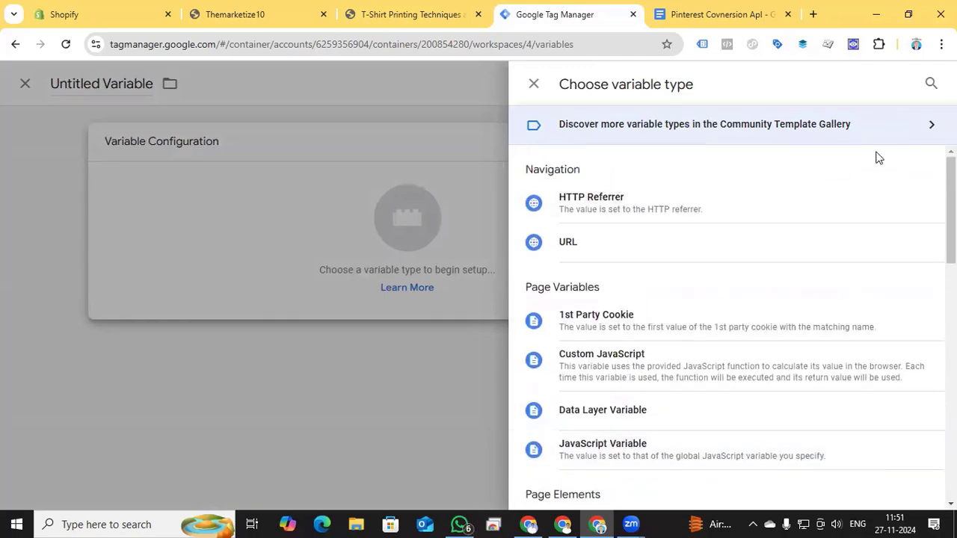
scroll(632, 306, "down", 4)
scroll(632, 306, "up", 4)
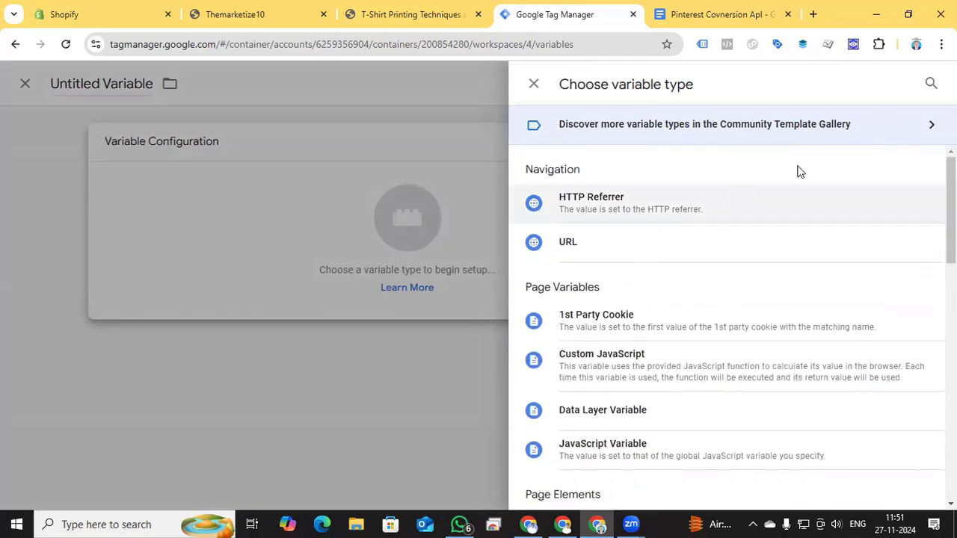
left_click(887, 140)
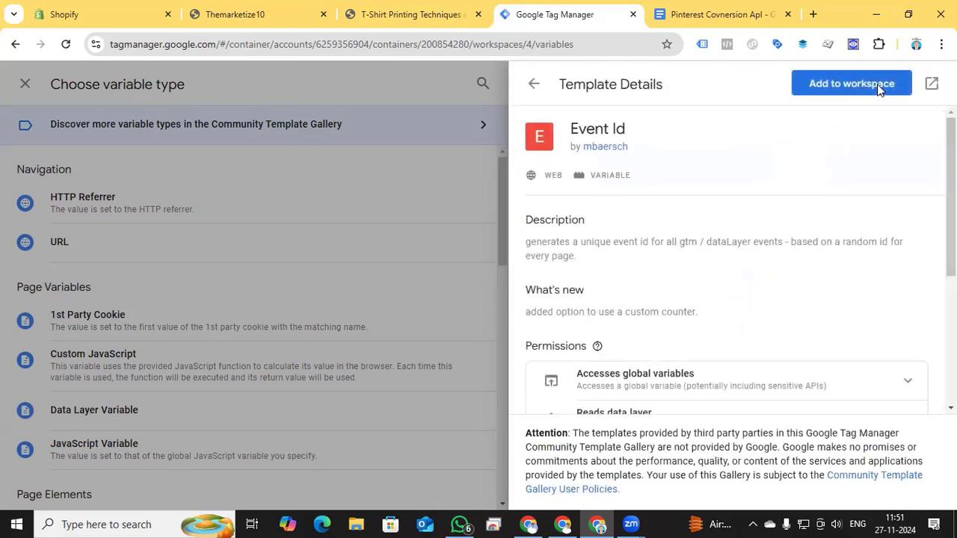
left_click(875, 84)
left_click(590, 213)
- Name the new variable "Event id" and save it
left_click(252, 89)
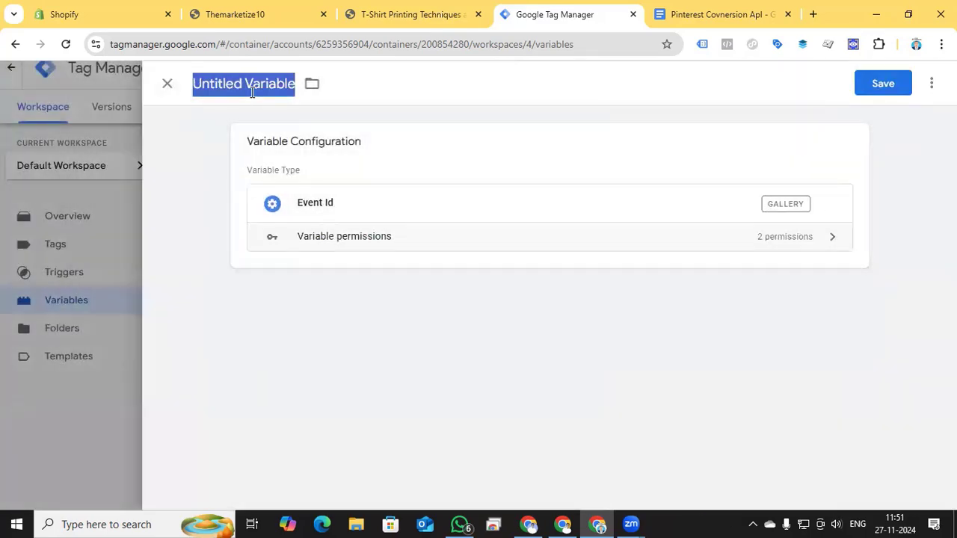
type("Event id")
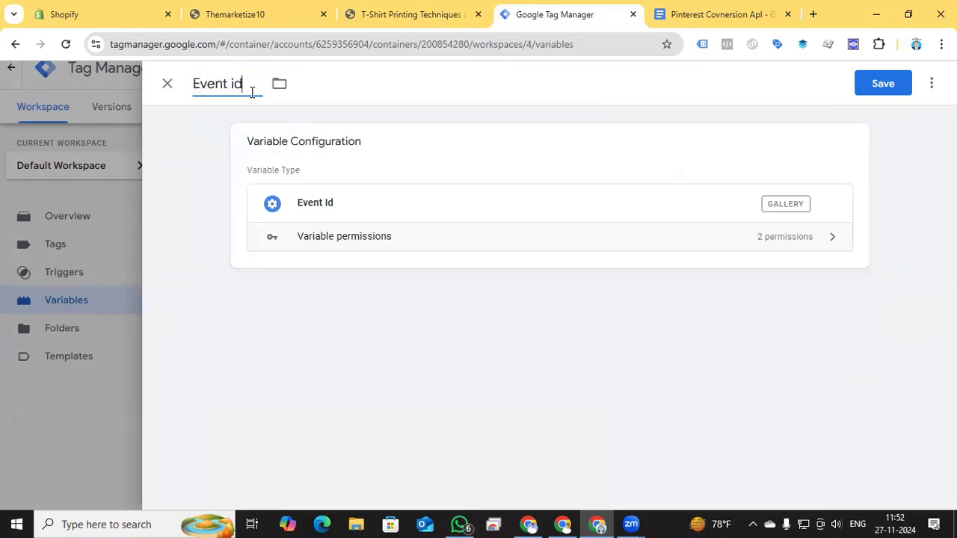
left_click(881, 85)
- Start another user-defined variable of type Data Layer Variable
left_click(889, 386)
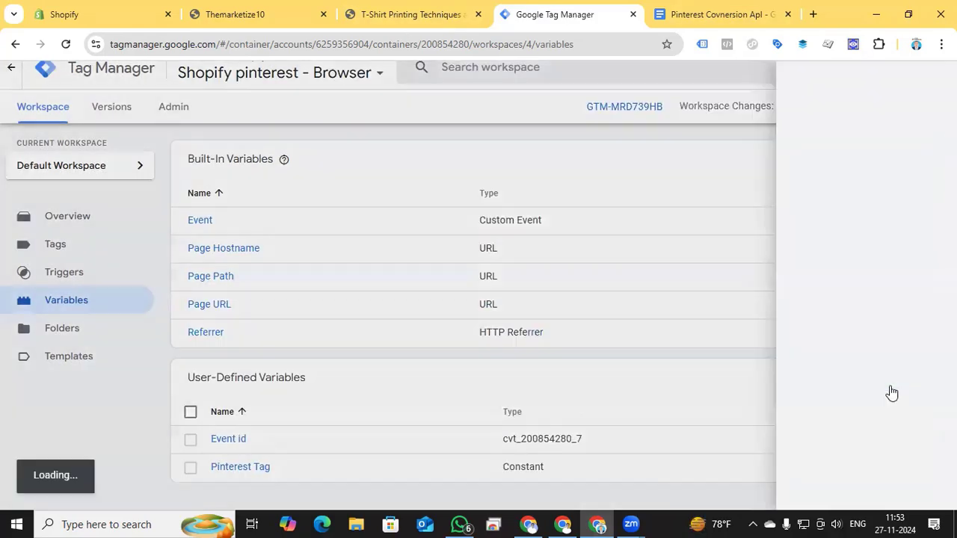
scroll(658, 325, "down", 4)
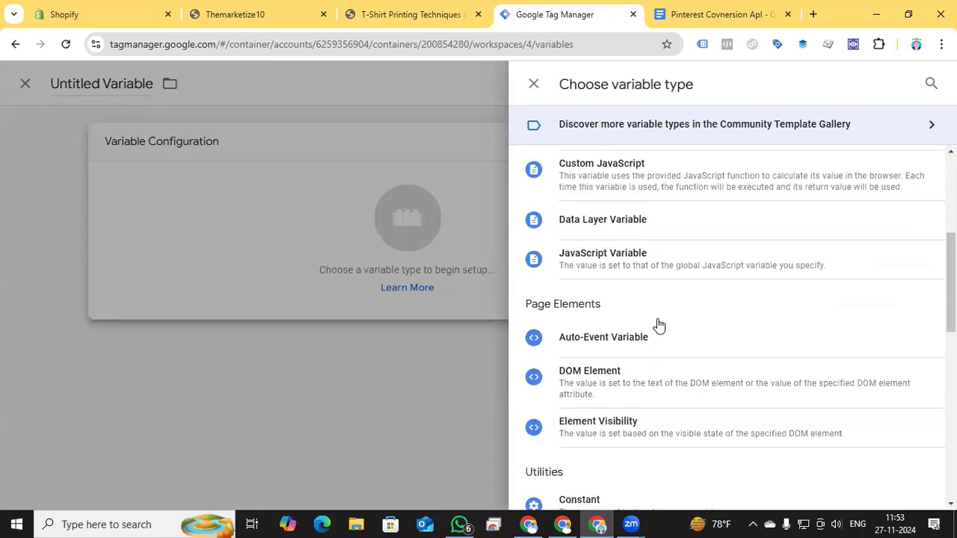
scroll(641, 364, "down", 8)
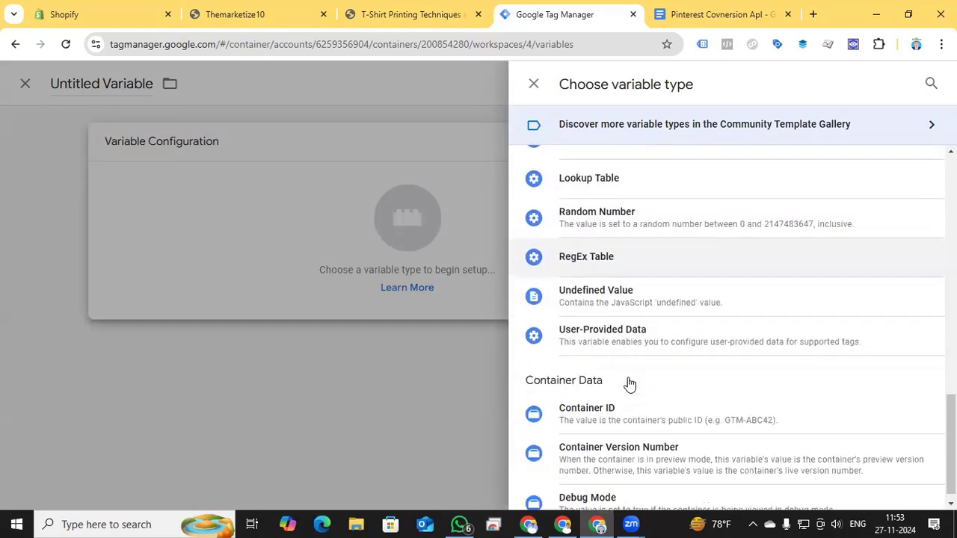
scroll(628, 382, "up", 5)
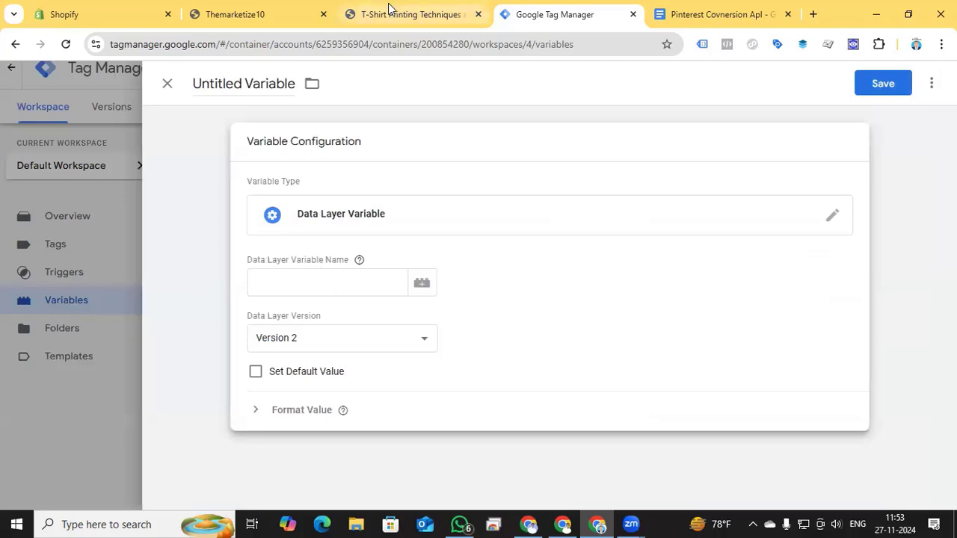
- Inspect the ecommerce object of the product page's view_item event in DataLayer Checker Plus, then return to Google Tag Manager
left_click(391, 13)
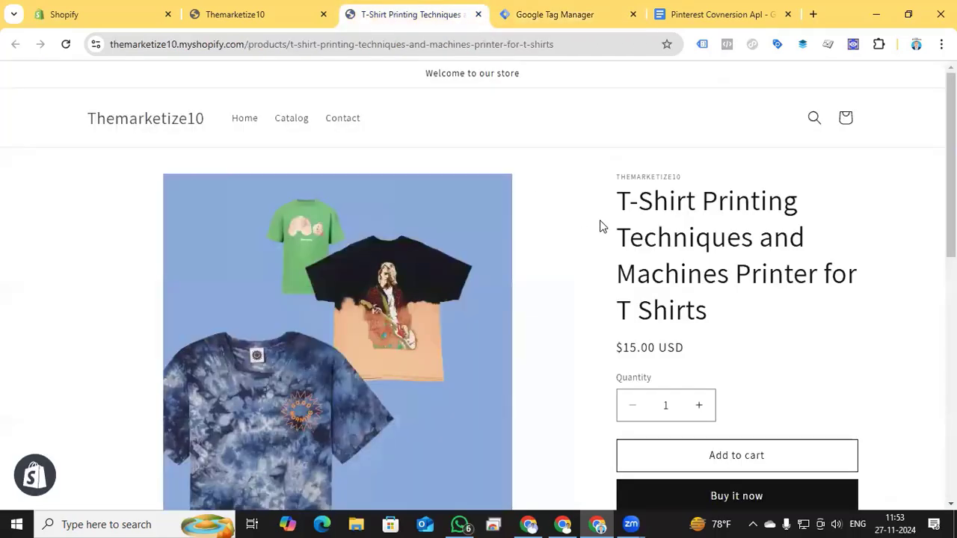
left_click(853, 45)
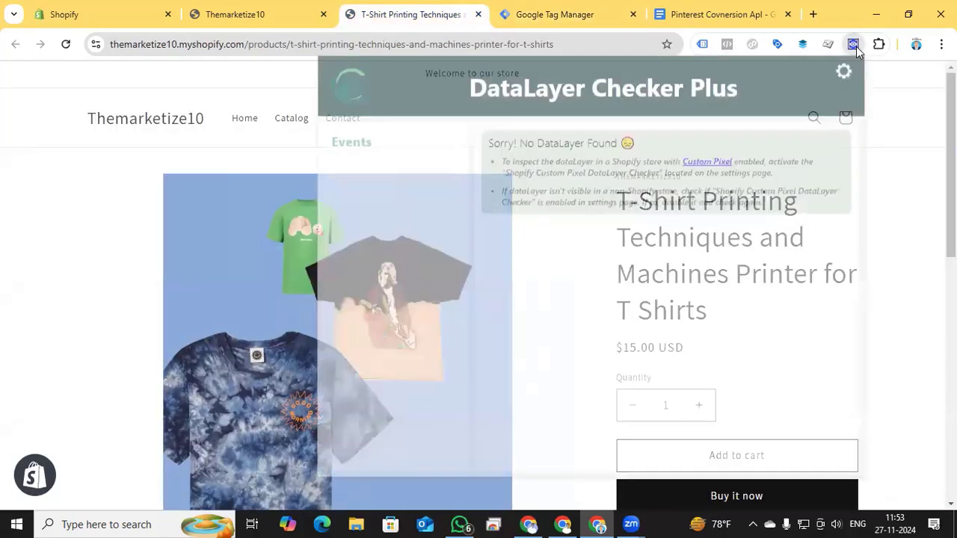
left_click(362, 228)
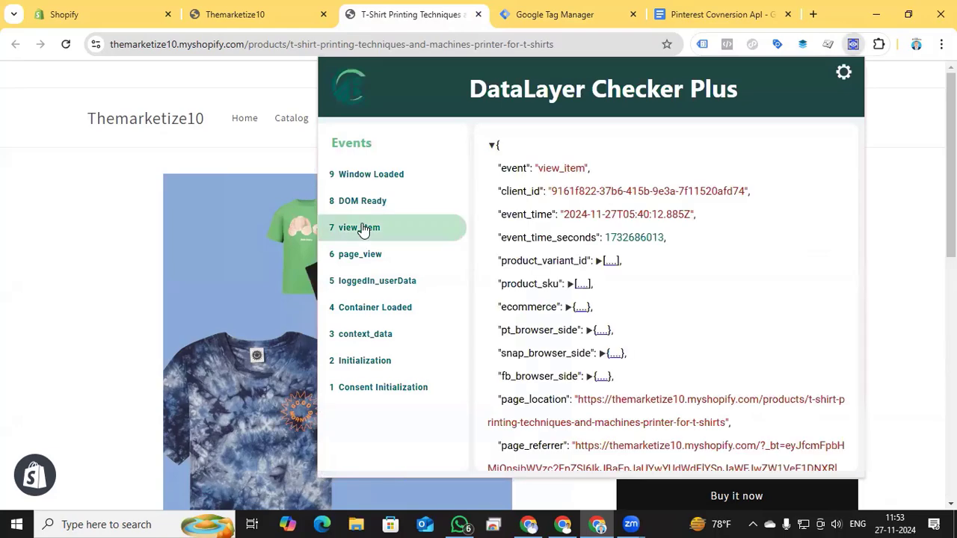
left_click(569, 307)
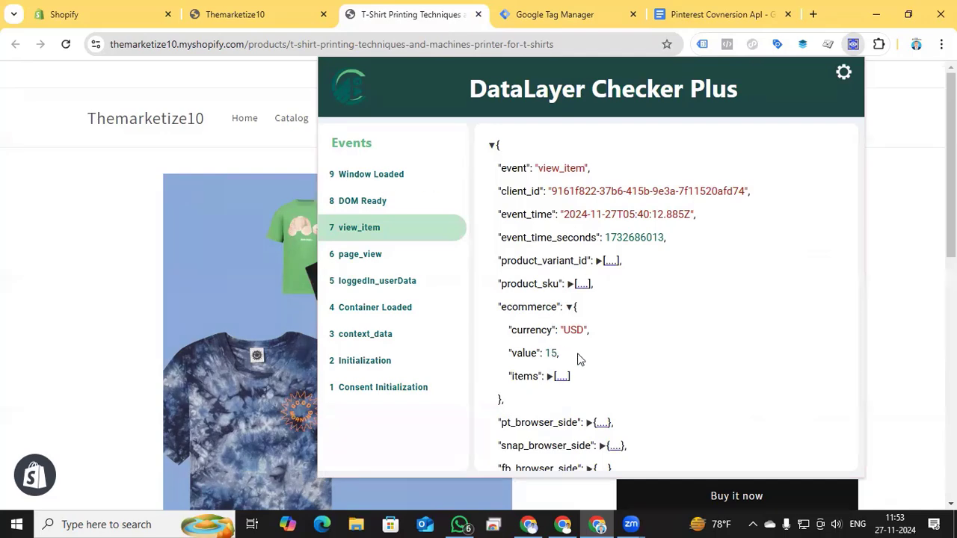
left_click(555, 14)
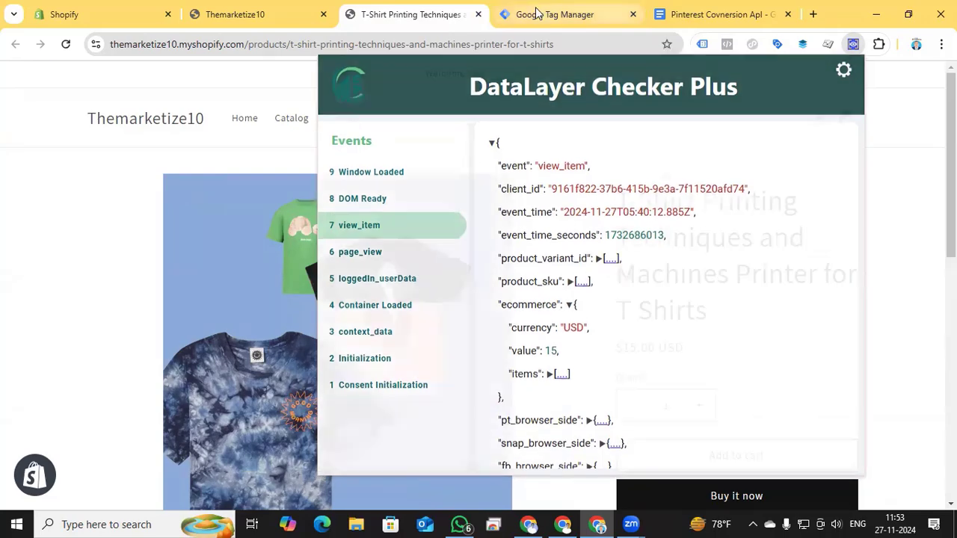
- Set the data layer variable name to ecommerce.value, title the variable "value" and save it
left_click(327, 291)
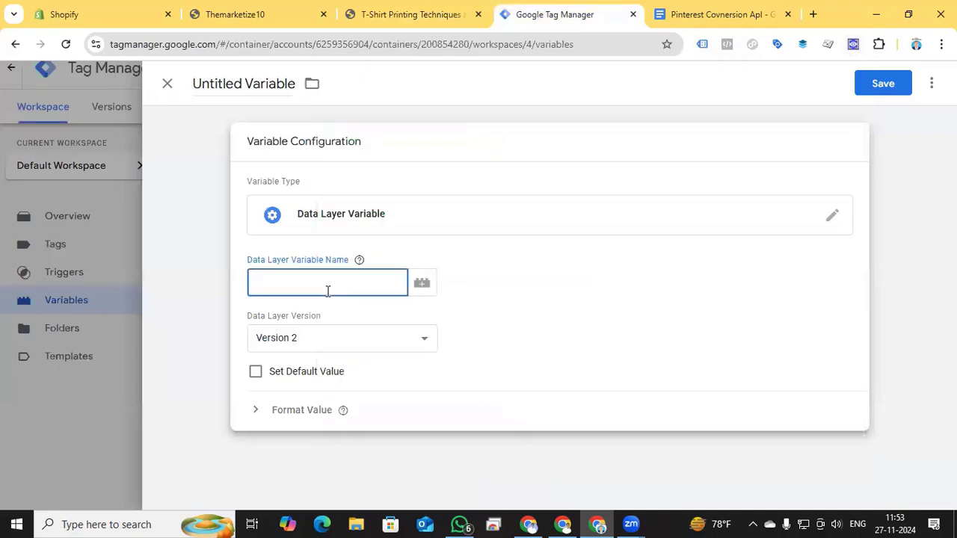
type("ecommerce.value")
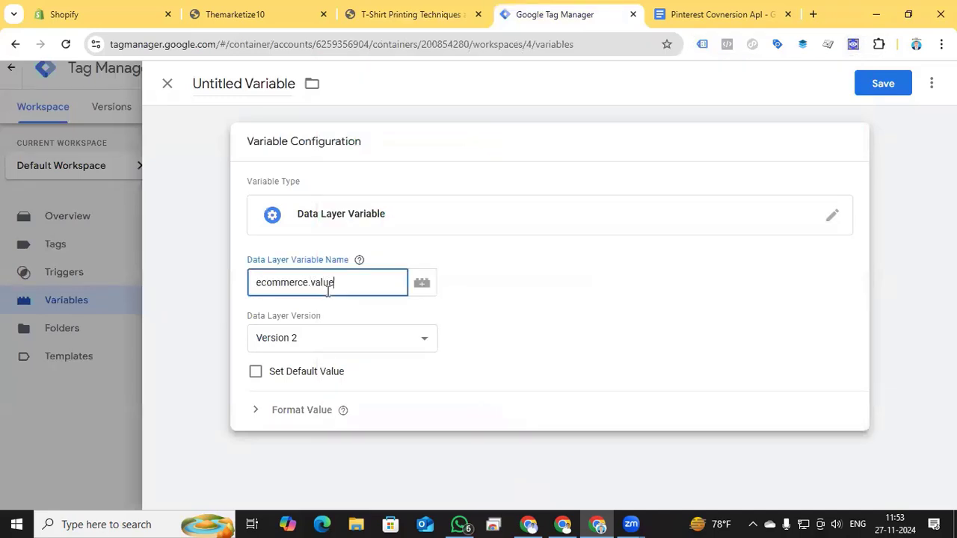
triple_click(273, 83)
type("value")
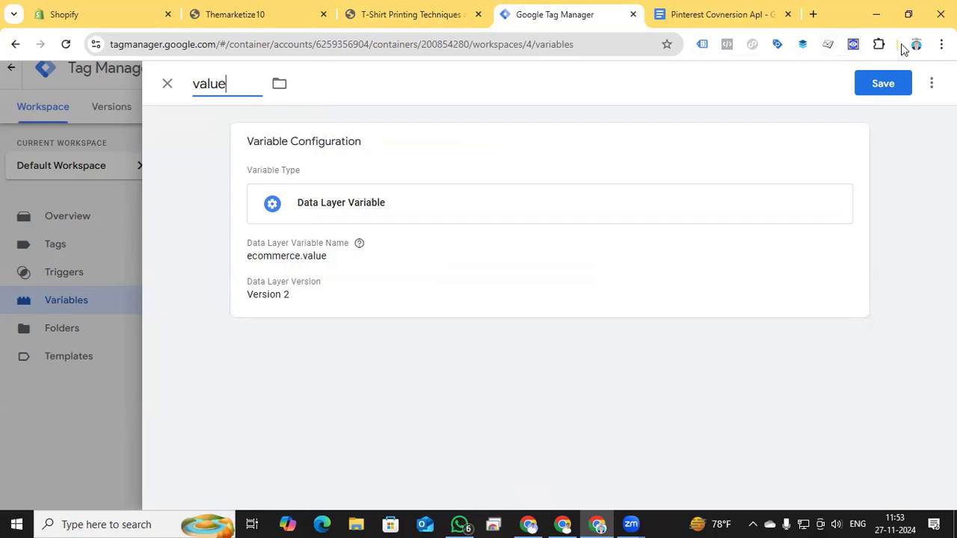
left_click(887, 84)
- Create a user-defined Data Layer Variable titled "currency" that reads ecommerce.currency, and save it
left_click(893, 324)
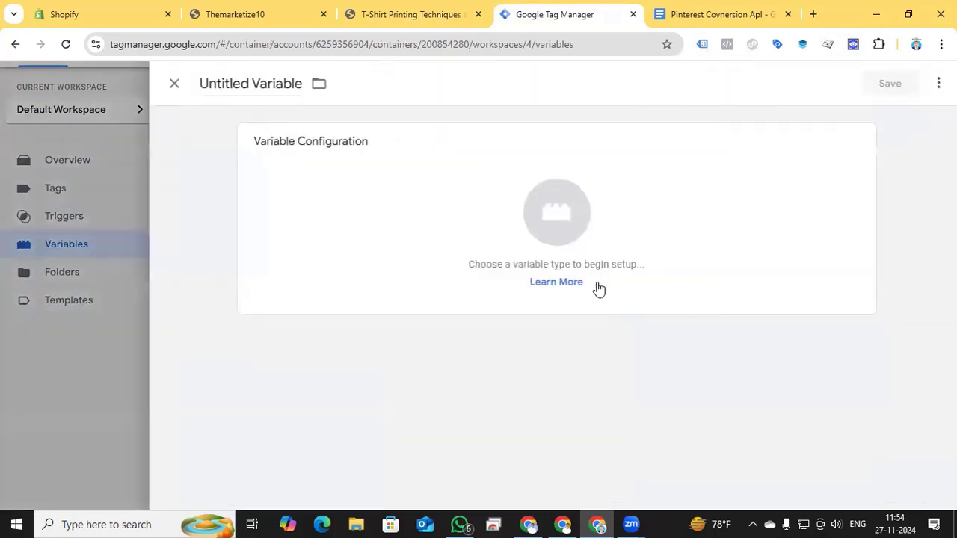
left_click(571, 241)
left_click(584, 295)
type("e")
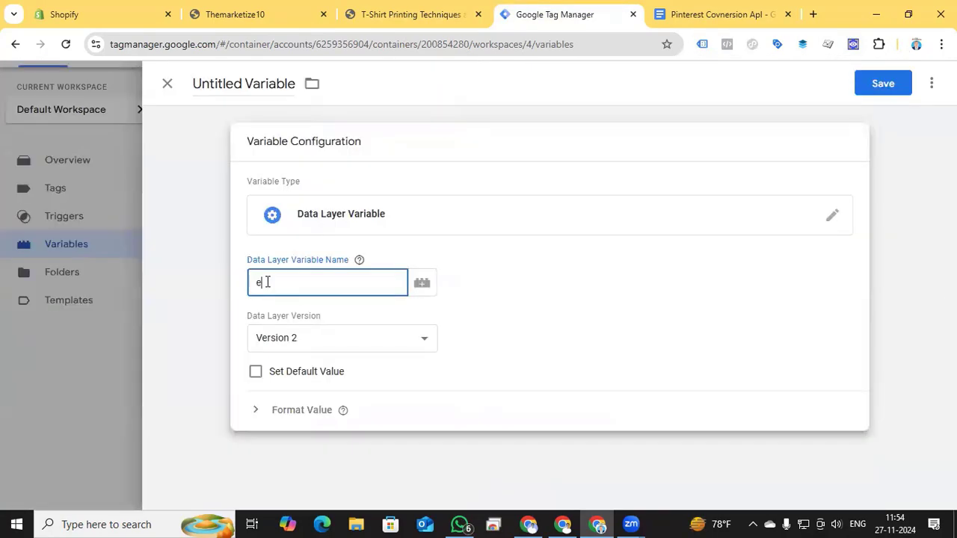
type("commerce.currency")
left_click(225, 82)
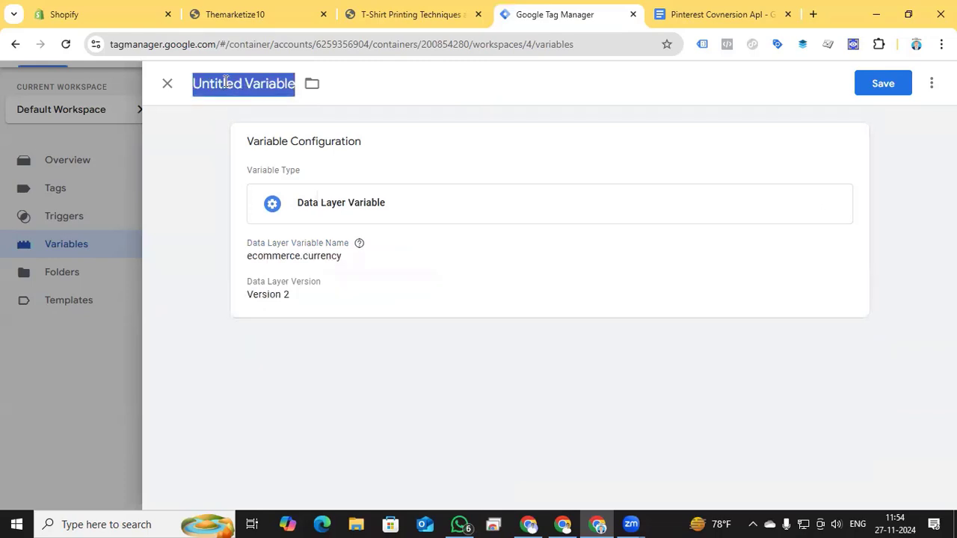
type("currency")
left_click(884, 83)
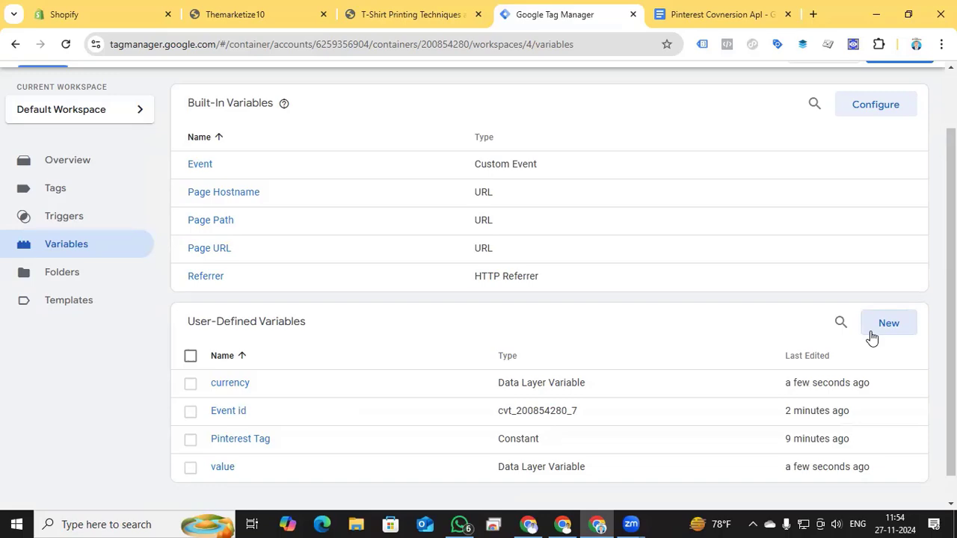
- Create a user-defined Data Layer Variable titled "Ecommerce items" that reads ecommerce.items, and save it
left_click(882, 323)
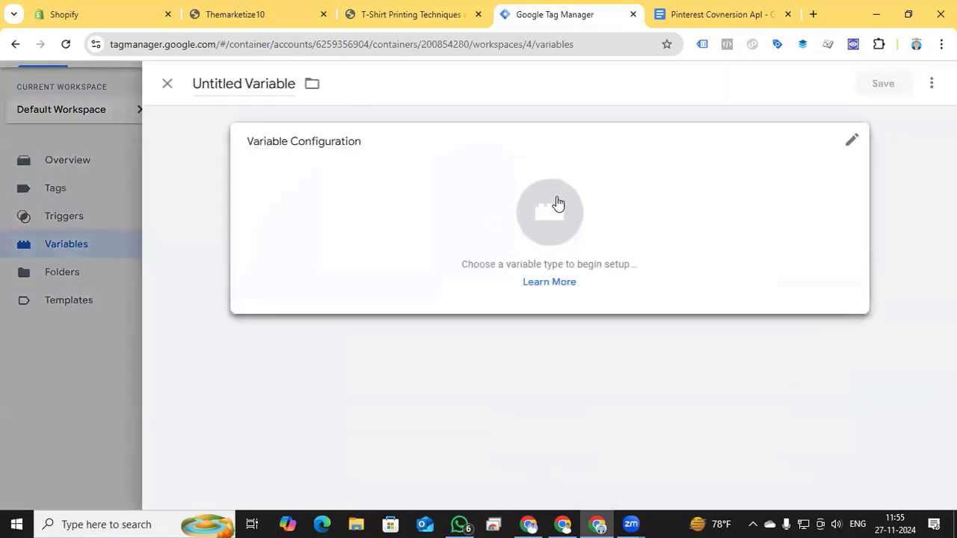
left_click(557, 203)
left_click(616, 296)
left_click(319, 276)
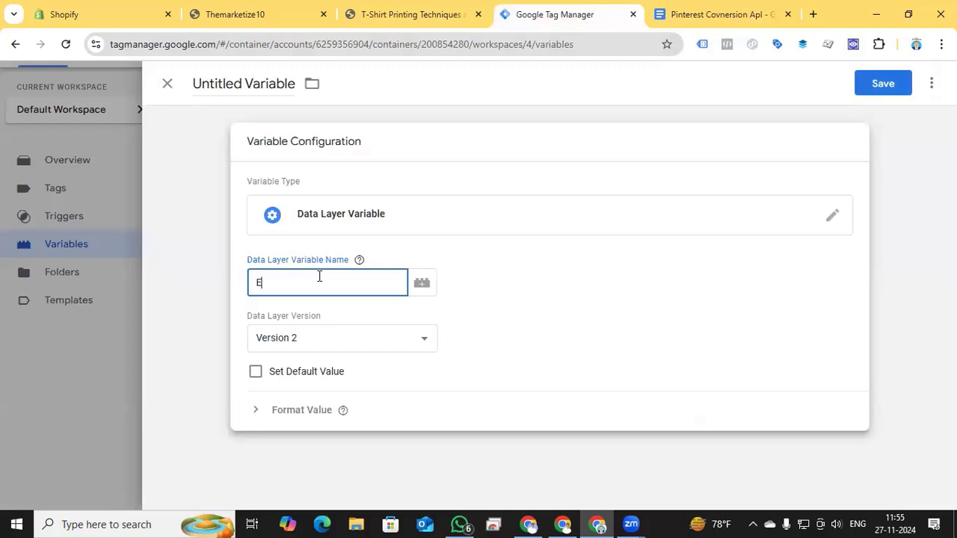
type("Ecommerce.items")
left_click(234, 85)
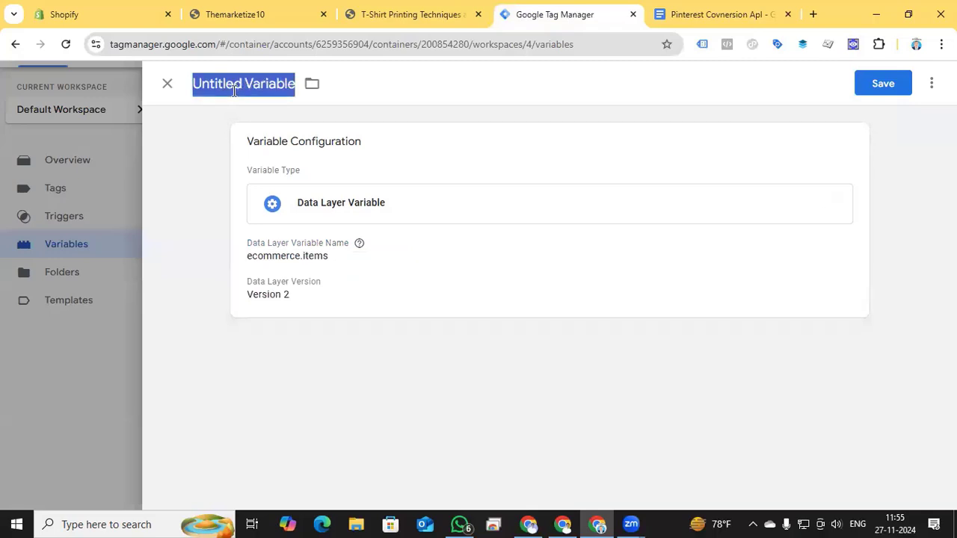
type("Ecommerce items")
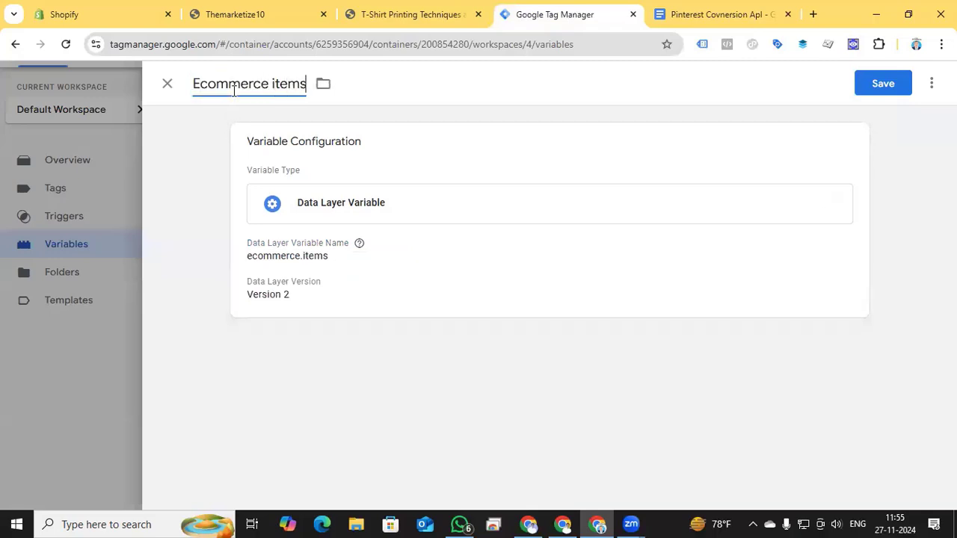
left_click(875, 88)
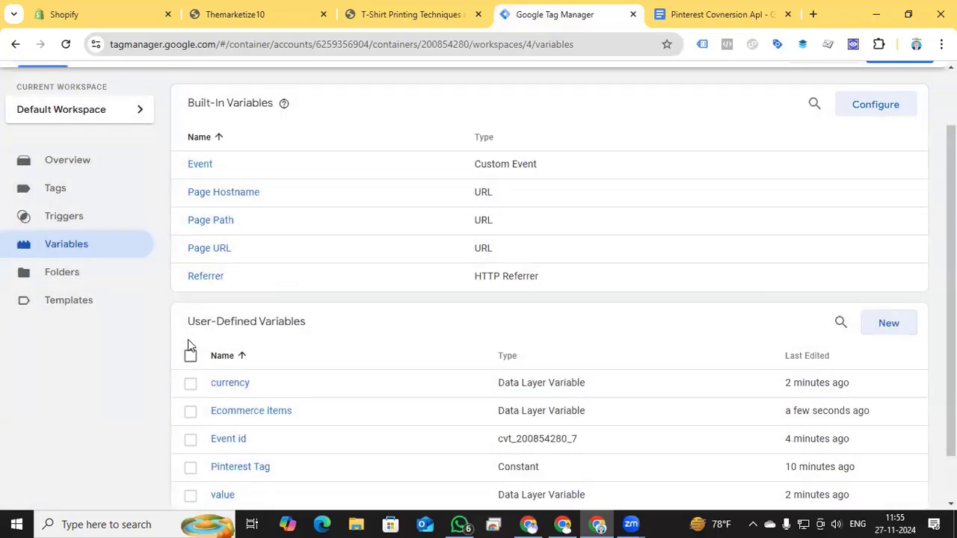
- Start a new user-defined variable of type Custom JavaScript
left_click(889, 323)
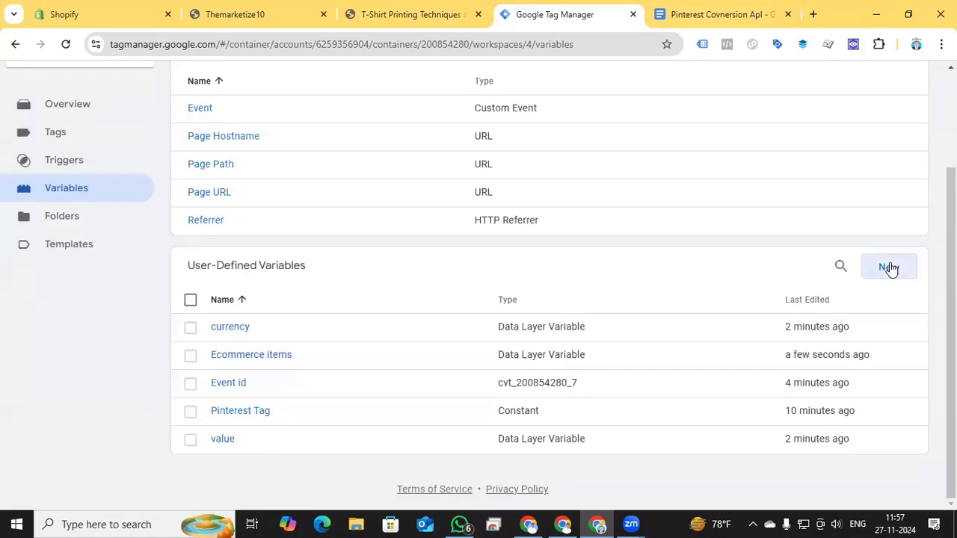
left_click(889, 268)
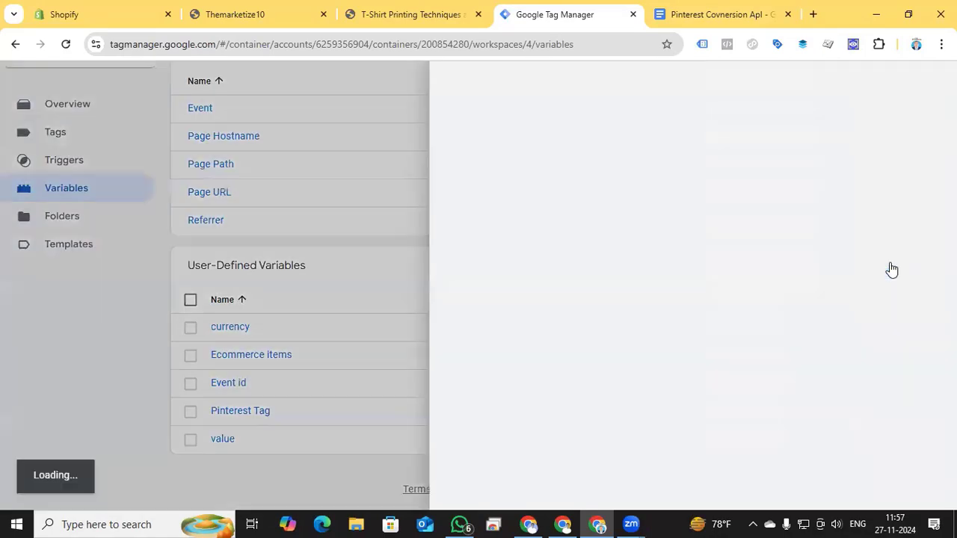
left_click(547, 223)
scroll(652, 306, "down", 4)
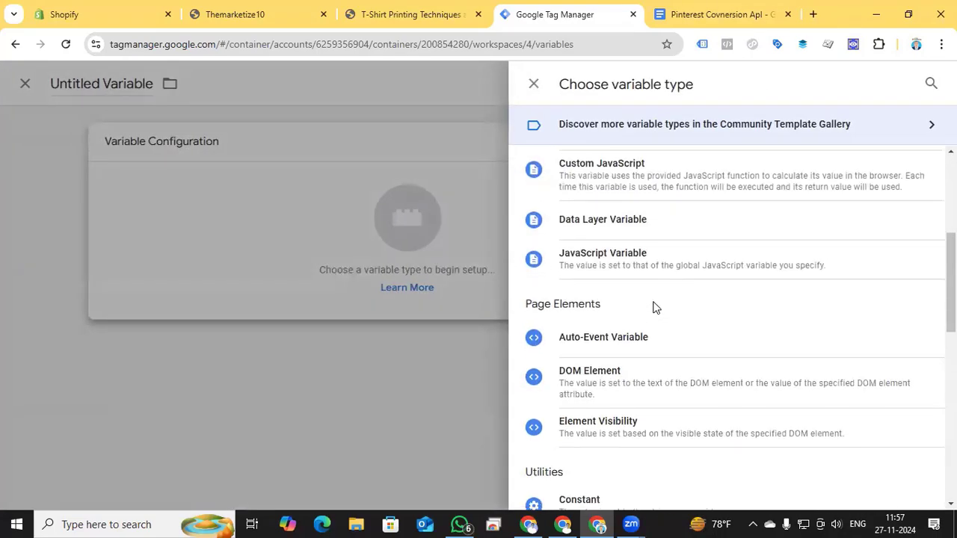
scroll(647, 285, "up", 2)
left_click(581, 310)
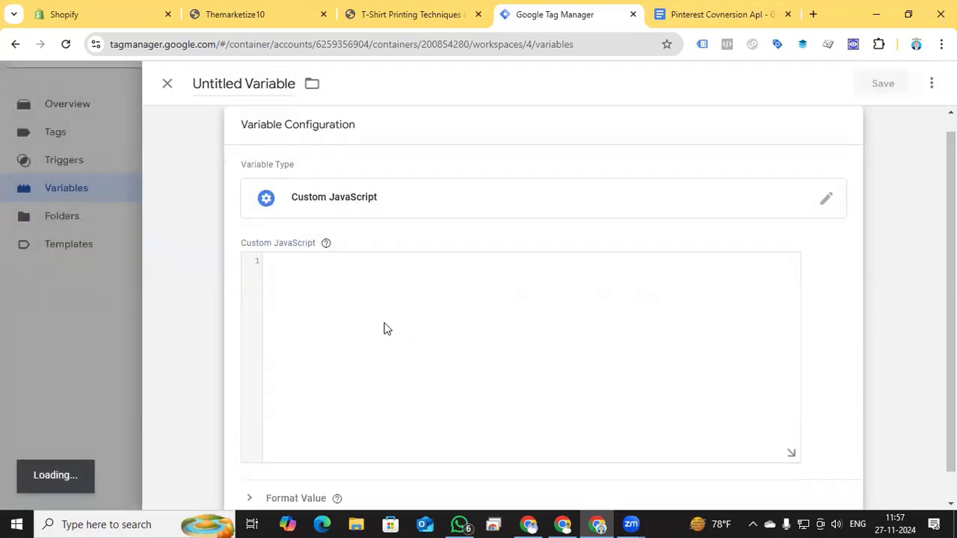
- Copy the whole CJS Quantity function from the Pinterest conversion document in Google Docs
left_click(686, 12)
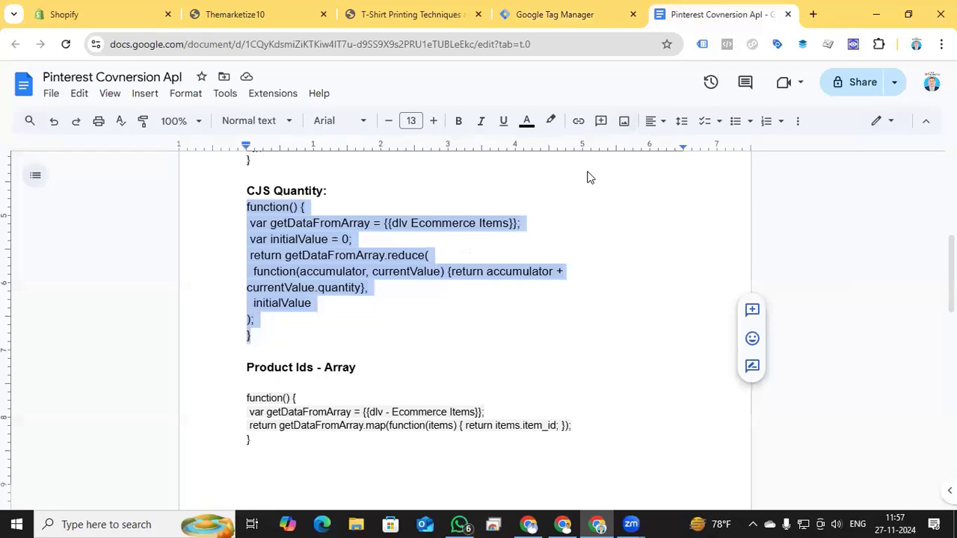
left_click(412, 325)
scroll(412, 324, "up", 3)
scroll(295, 307, "down", 3)
scroll(295, 308, "up", 3)
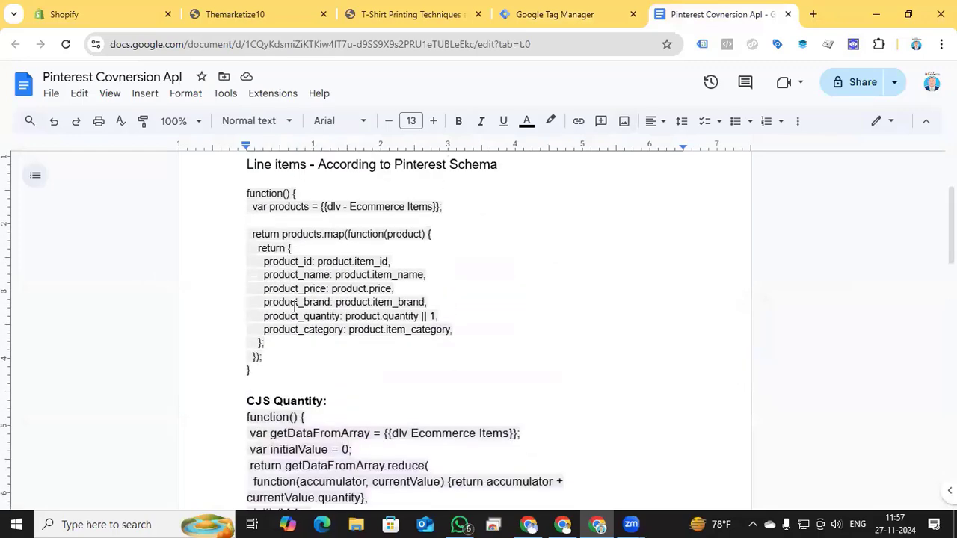
scroll(295, 307, "down", 2)
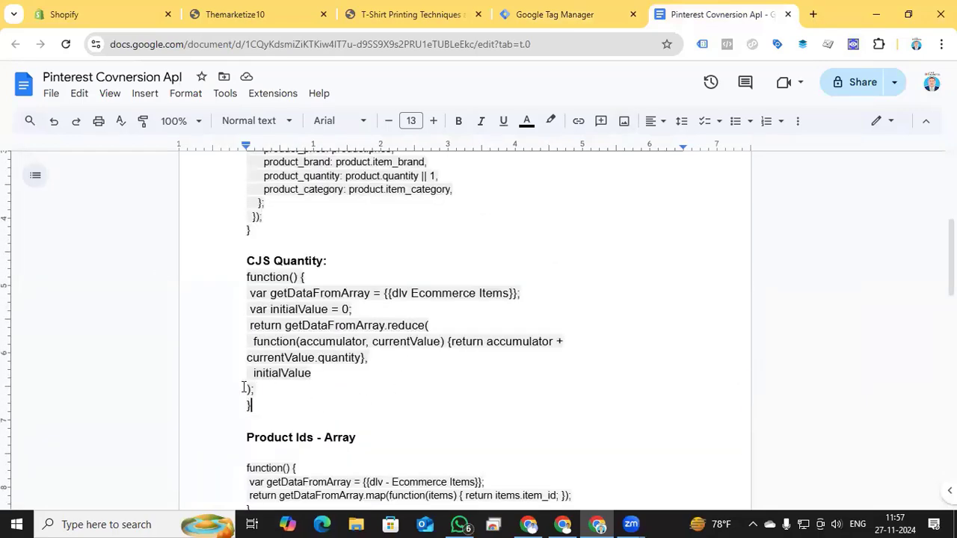
left_click_drag(252, 406, 243, 282)
key("ctrl+c")
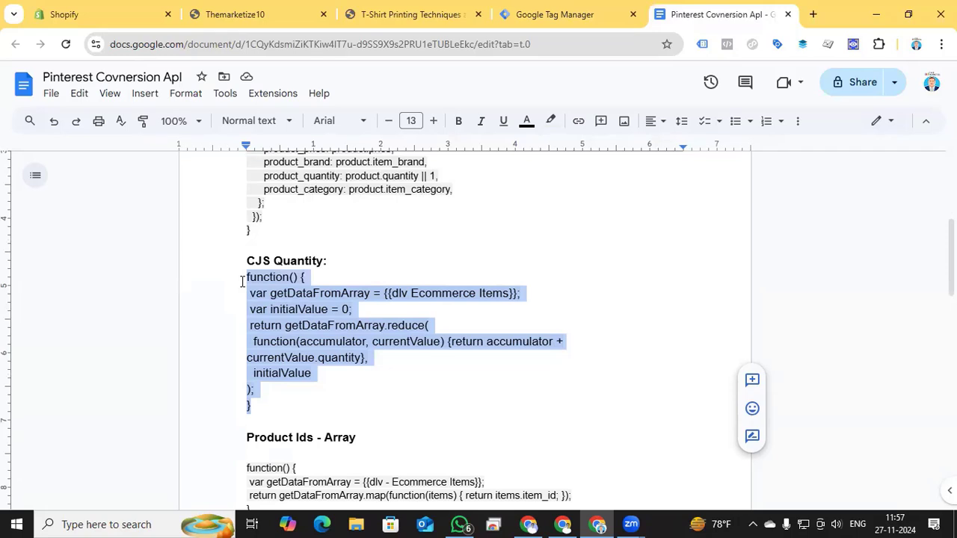
- Back in Google Tag Manager, paste the function into the Custom JavaScript variable and replace its dlv Ecommerce Items reference with {{Ecommerce items}}
left_click(516, 14)
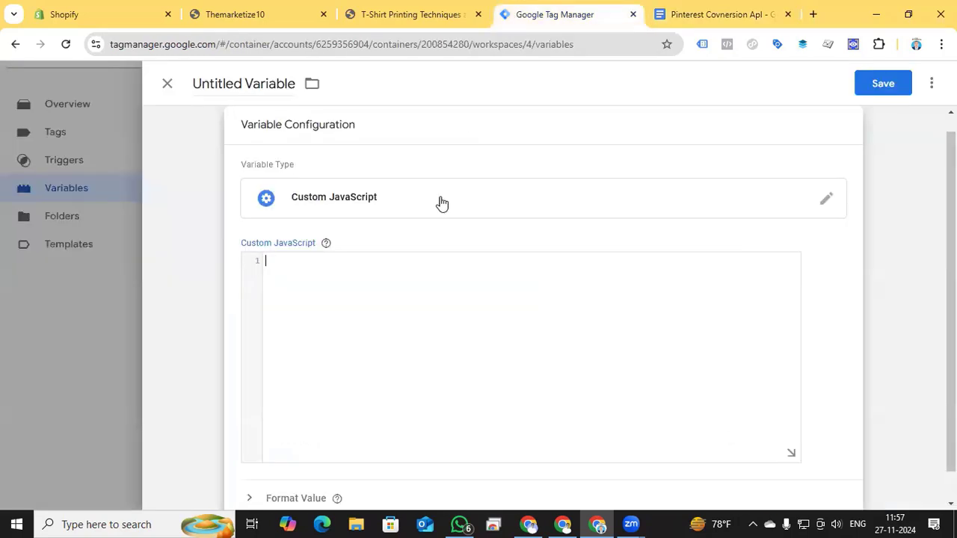
left_click(386, 325)
key("ctrl+v")
left_click_drag(618, 306, 656, 306)
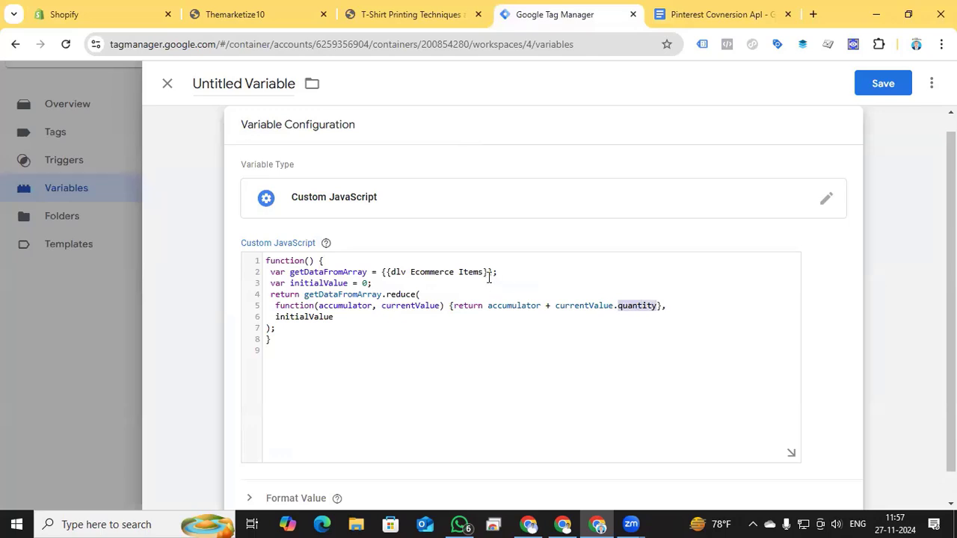
left_click_drag(494, 274, 383, 274)
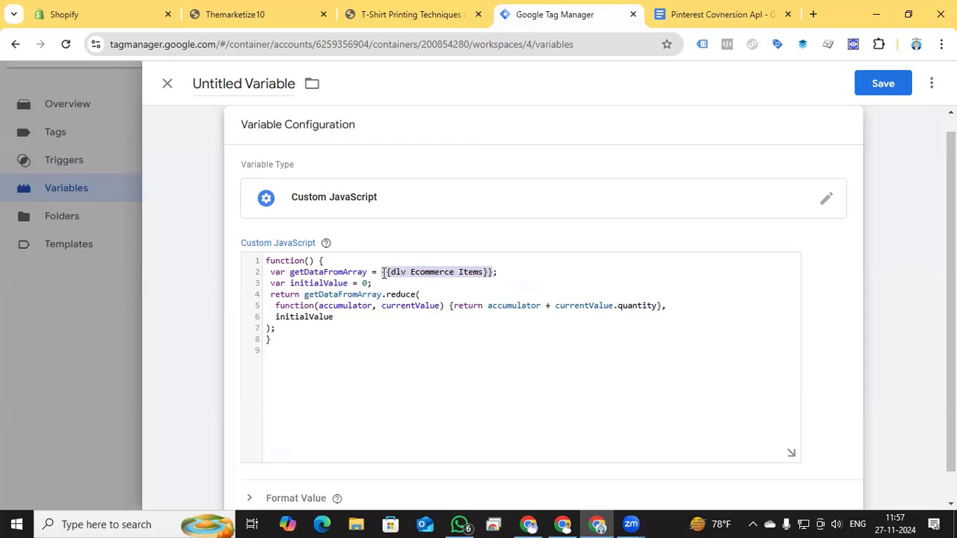
type("{{Ec")
key("Return")
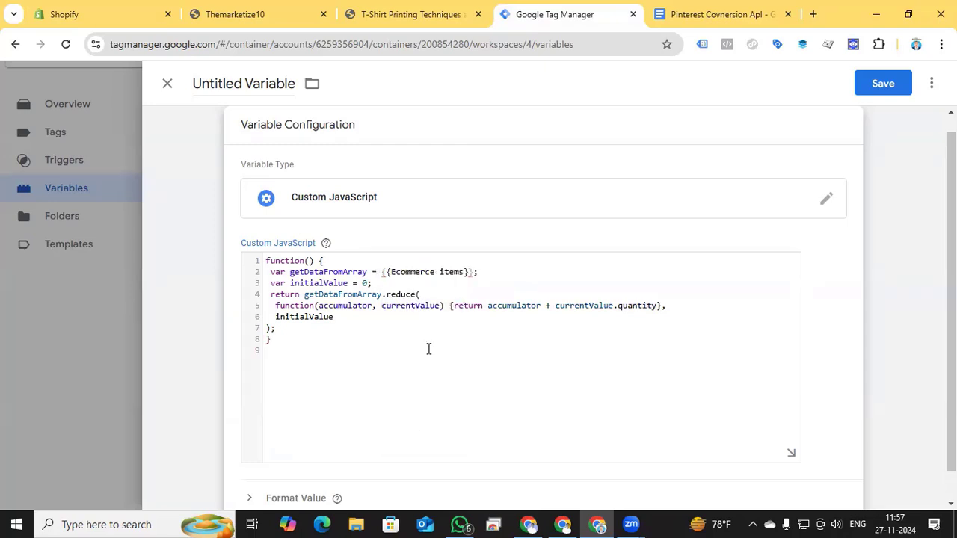
- Name the Custom JavaScript variable "cjs product quantity" and save it
left_click(232, 79)
type("cjs qu")
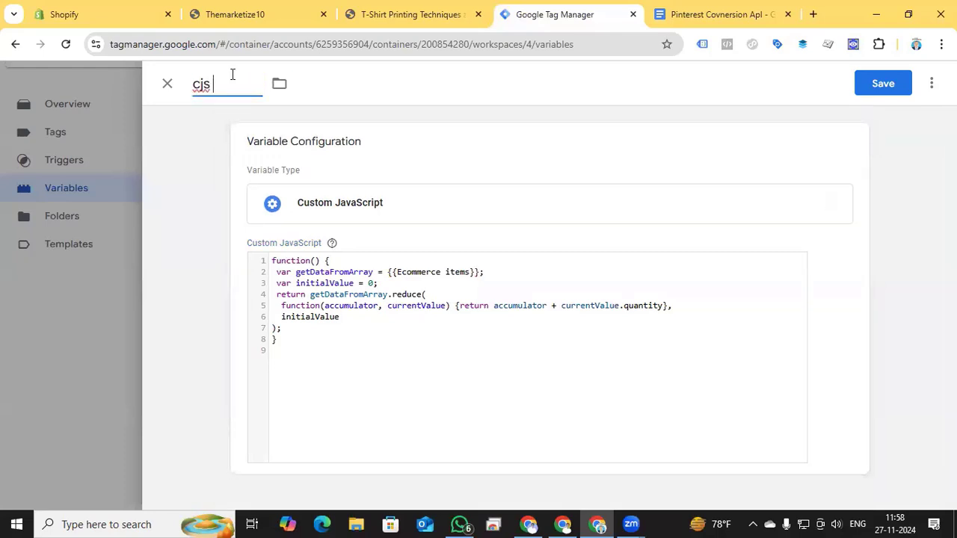
key("BackSpace")
key("BackSpace")
type("product quantity")
left_click(869, 84)
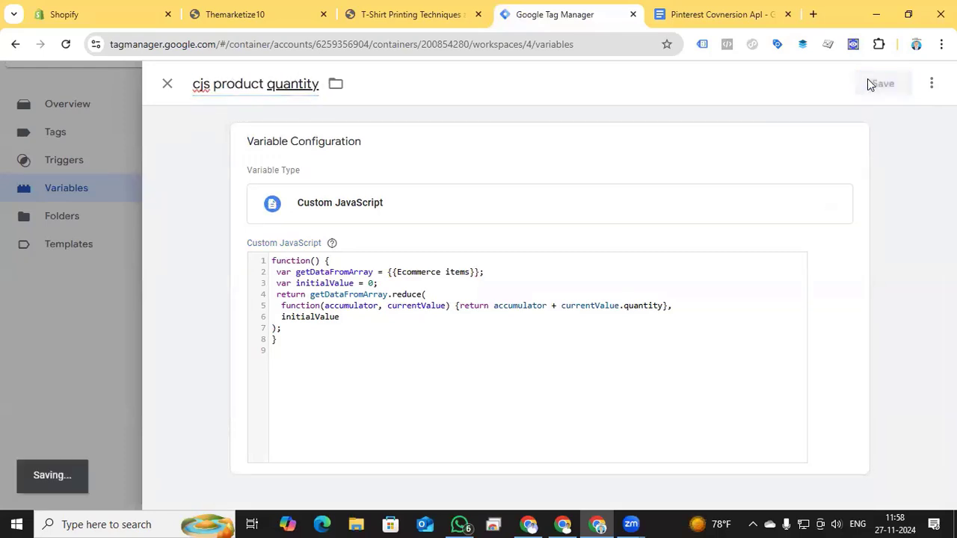
- Start another user-defined variable of type Custom JavaScript for the line items code
left_click(879, 270)
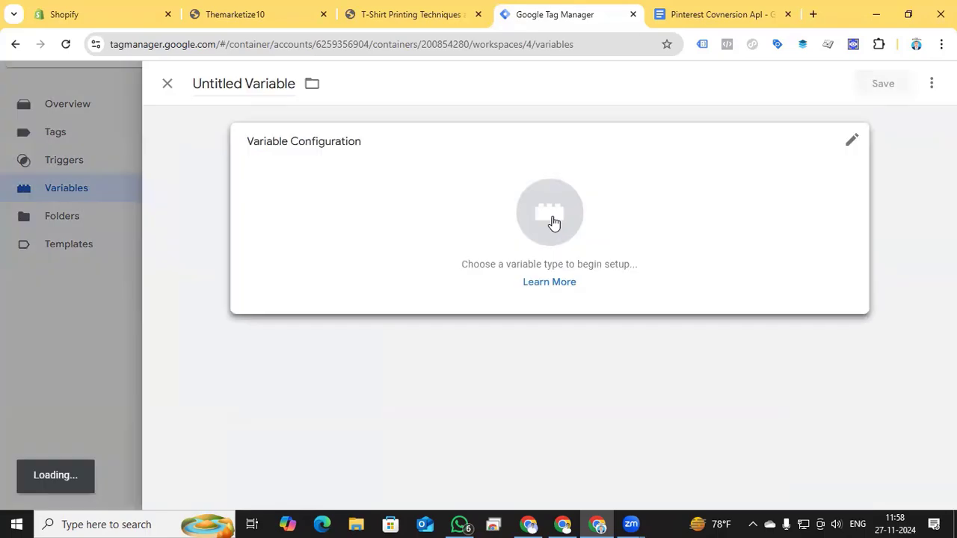
left_click(553, 223)
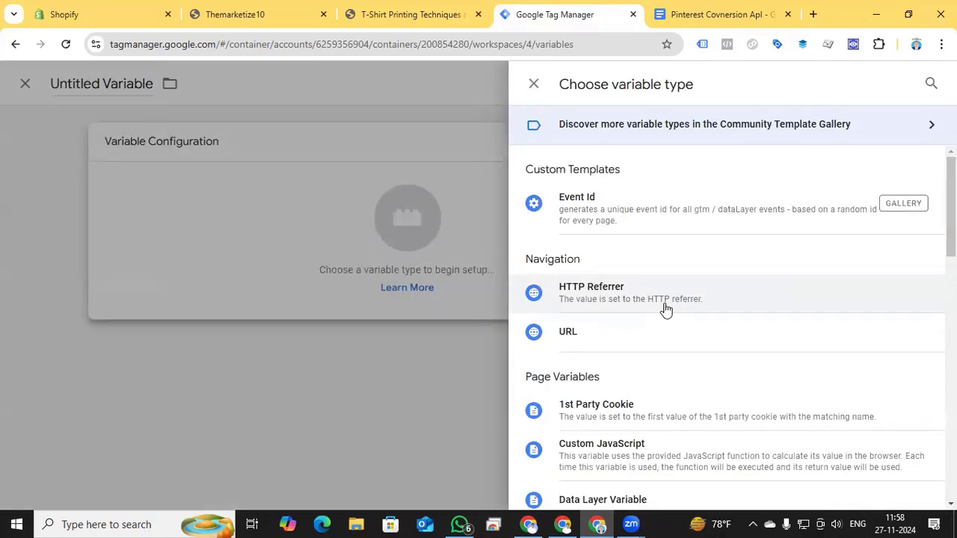
scroll(665, 310, "down", 1)
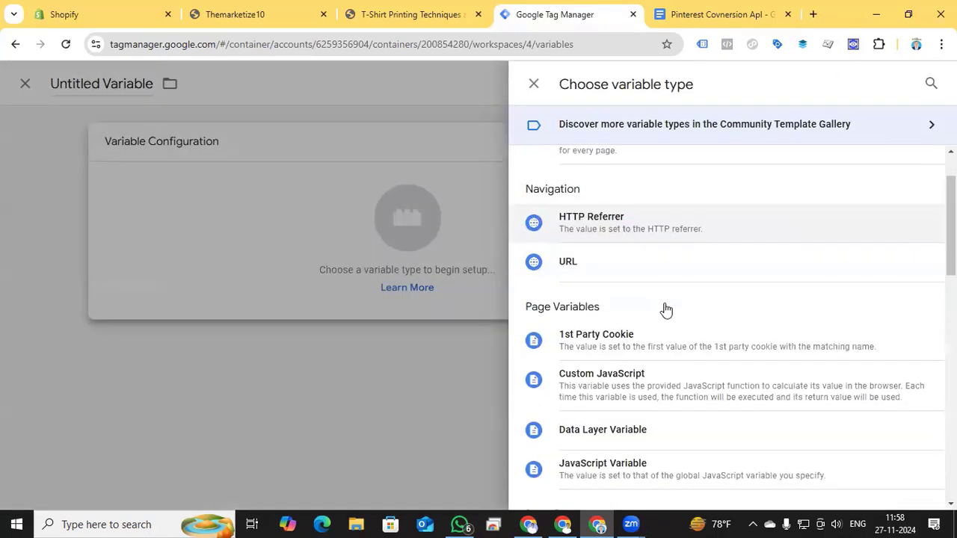
left_click(651, 383)
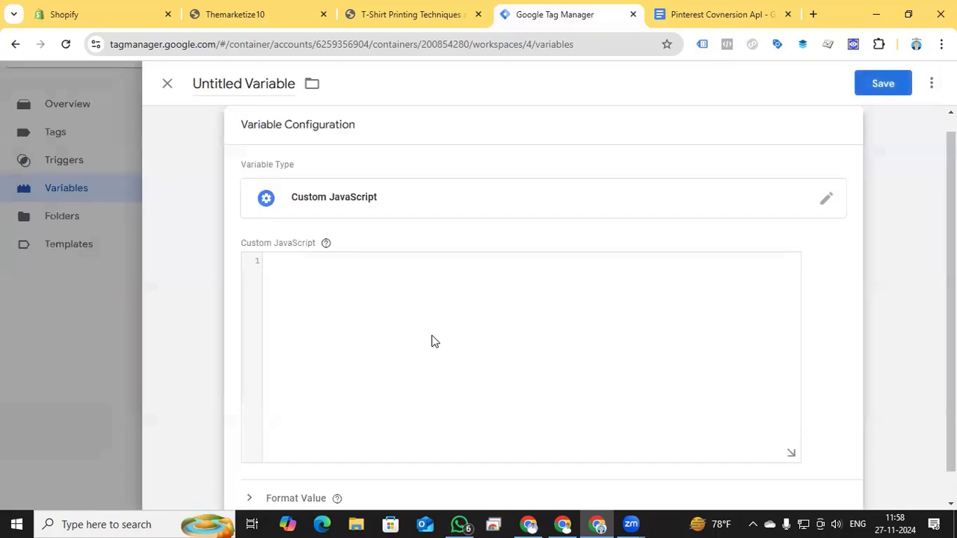
- In the Google Docs document, copy the whole function under "Line items - According to Pinterest Schema"
left_click(748, 14)
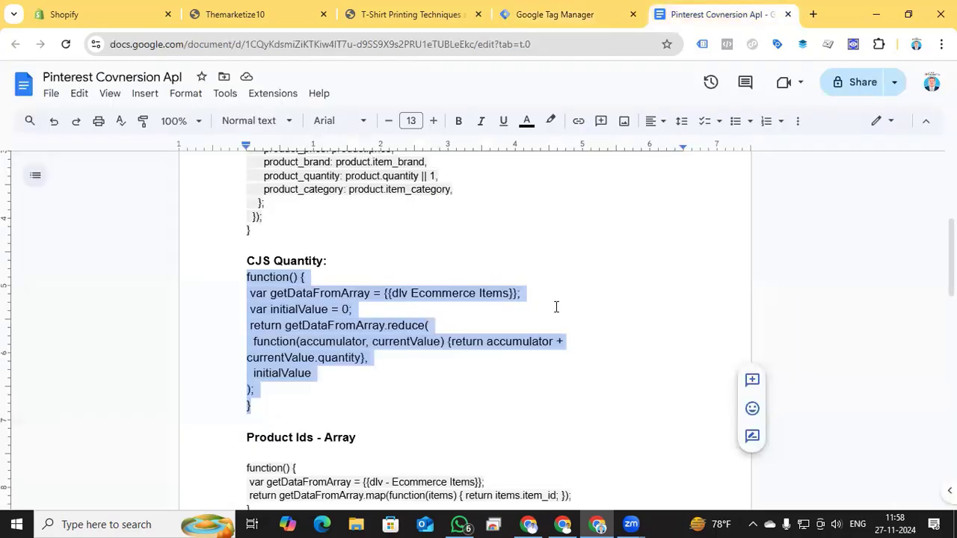
scroll(555, 306, "up", 3)
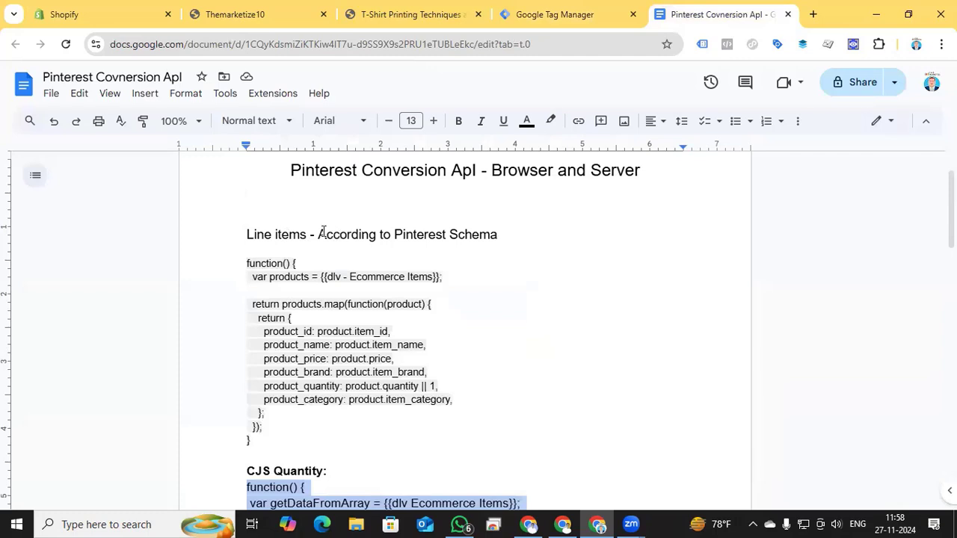
left_click_drag(326, 234, 469, 236)
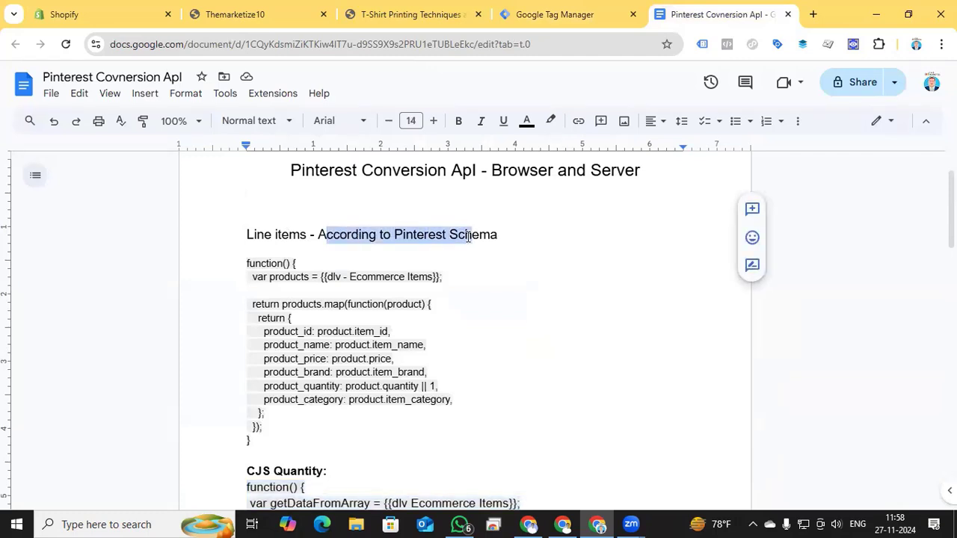
left_click_drag(469, 236, 471, 235)
double_click(293, 331)
left_click_drag(252, 442, 241, 269)
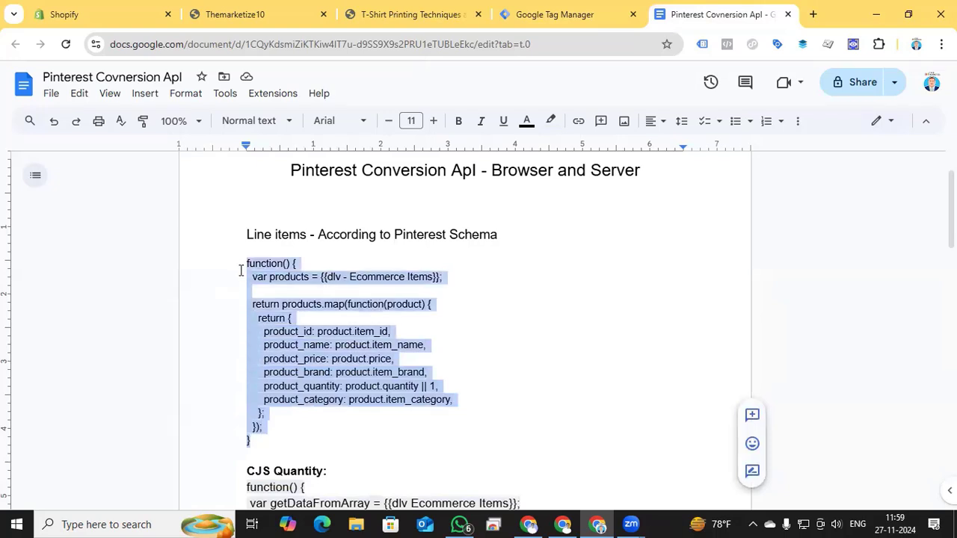
key("ctrl+c")
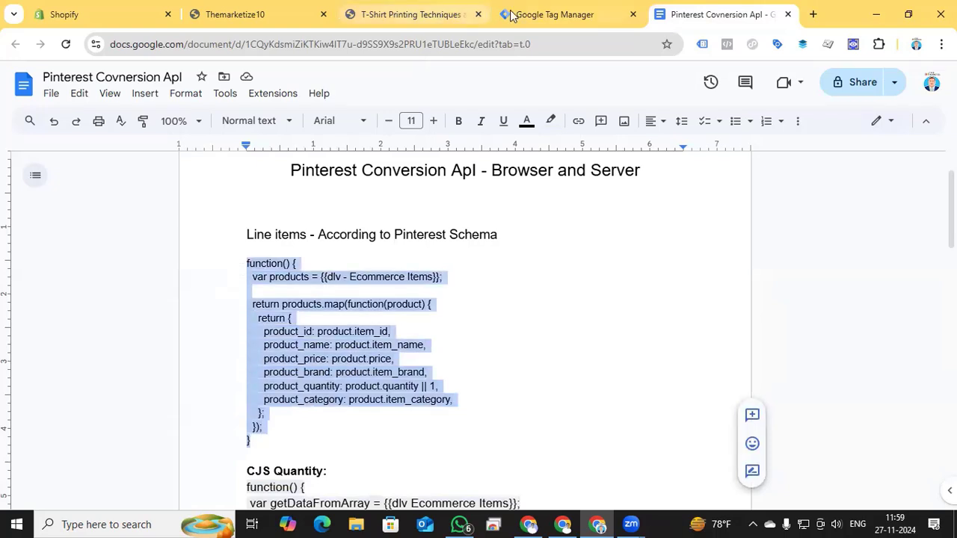
- Back in Google Tag Manager, paste the line items function into the Custom JavaScript variable and replace its dlv - Ecommerce Items reference with {{Ecommerce items}}
left_click(553, 14)
key("ctrl+v")
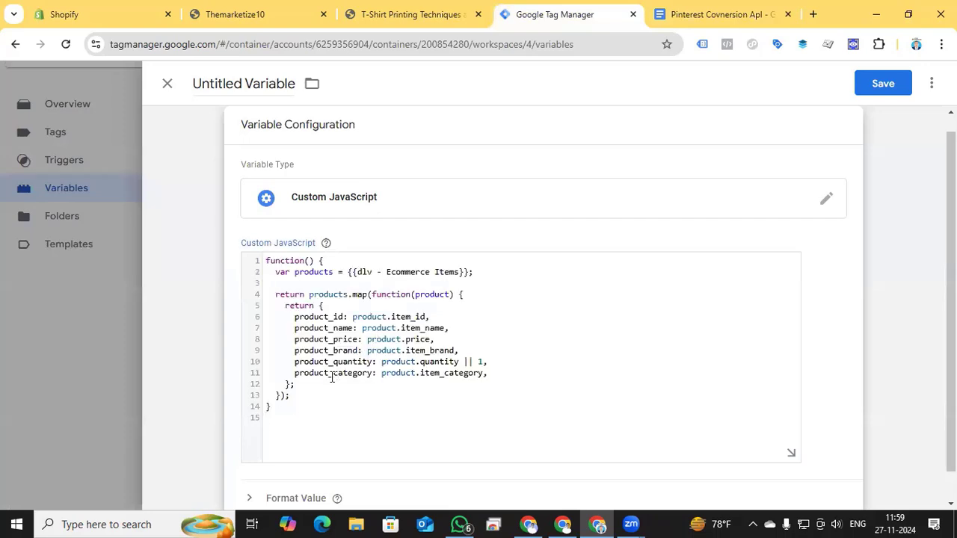
left_click_drag(466, 272, 347, 273)
key("BackSpace")
type("{{")
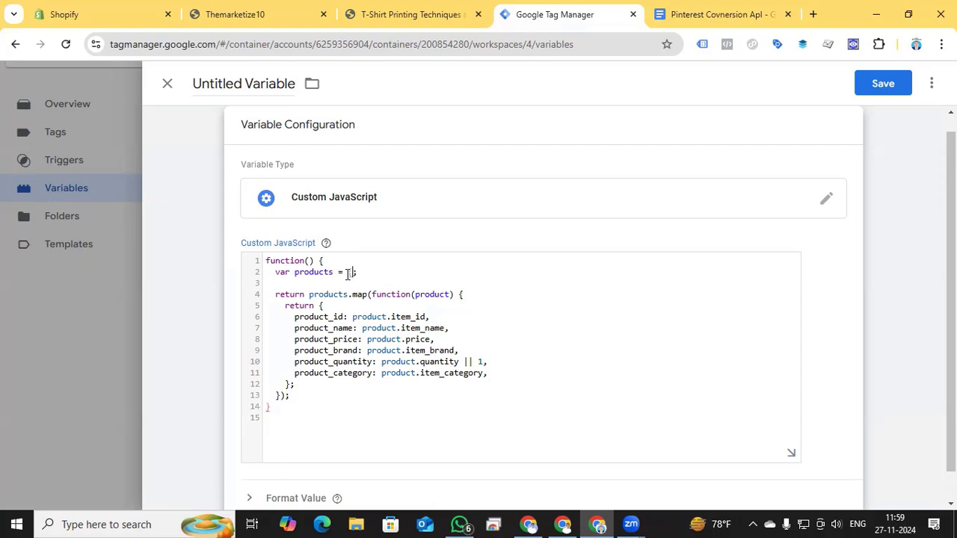
key("Return")
- Name the line items variable "Line items - pinterest Array"
triple_click(217, 83)
type("Line item")
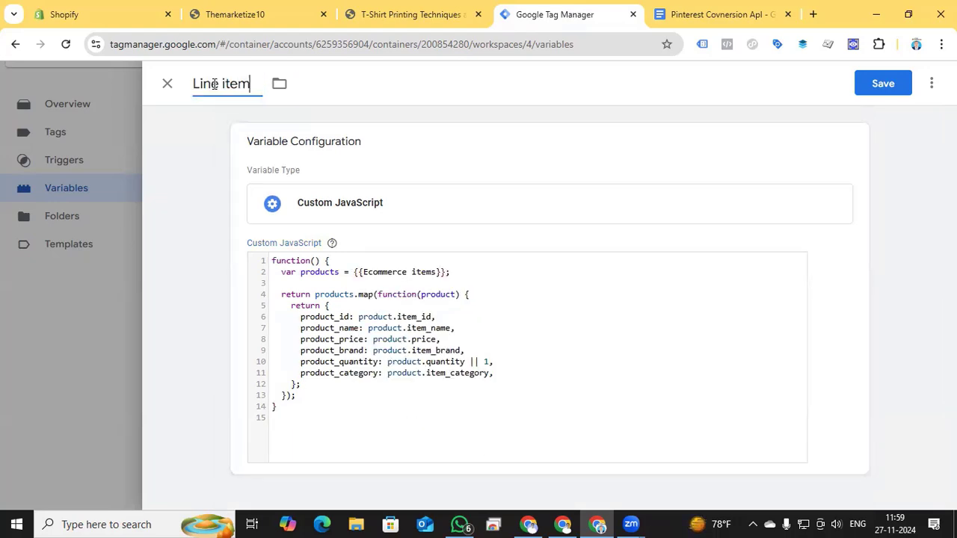
type("s - pinterest Array7")
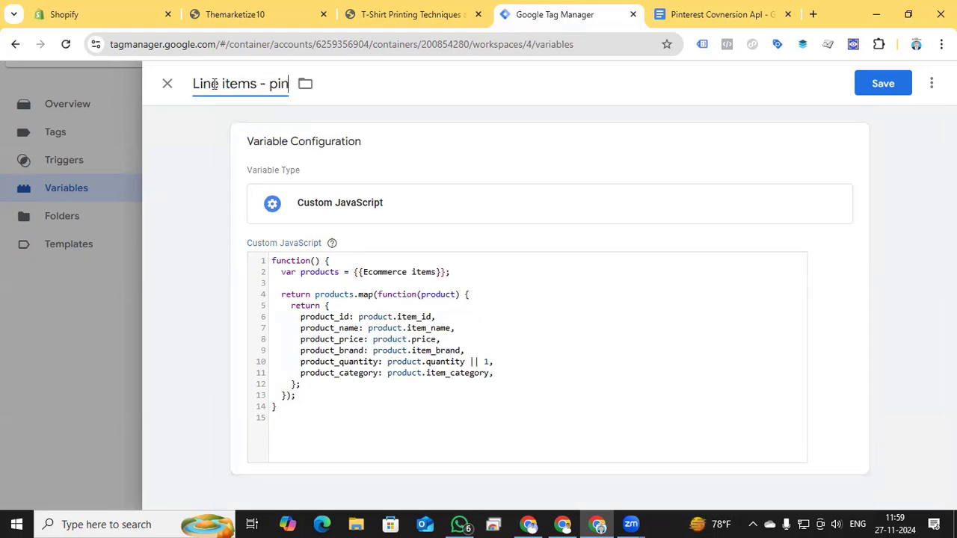
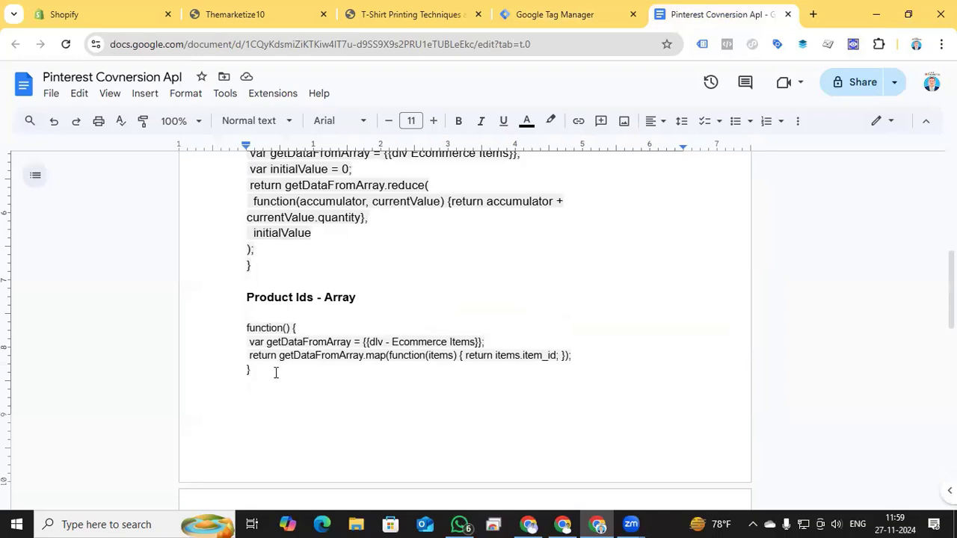
- In the Google Docs document, copy the whole function under "Product Ids - Array"
scroll(260, 376, "down", 2)
scroll(261, 376, "up", 1)
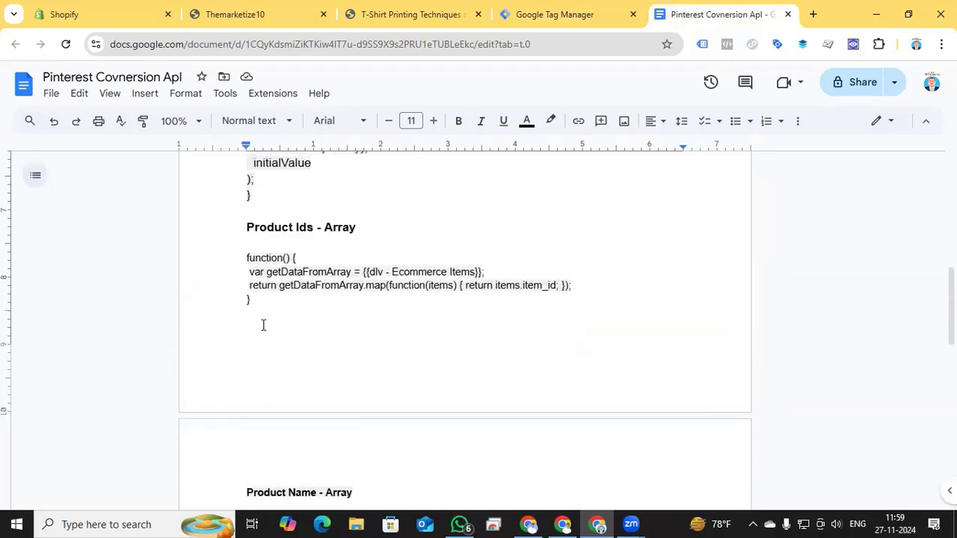
left_click_drag(252, 295, 246, 258)
key("ctrl+c")
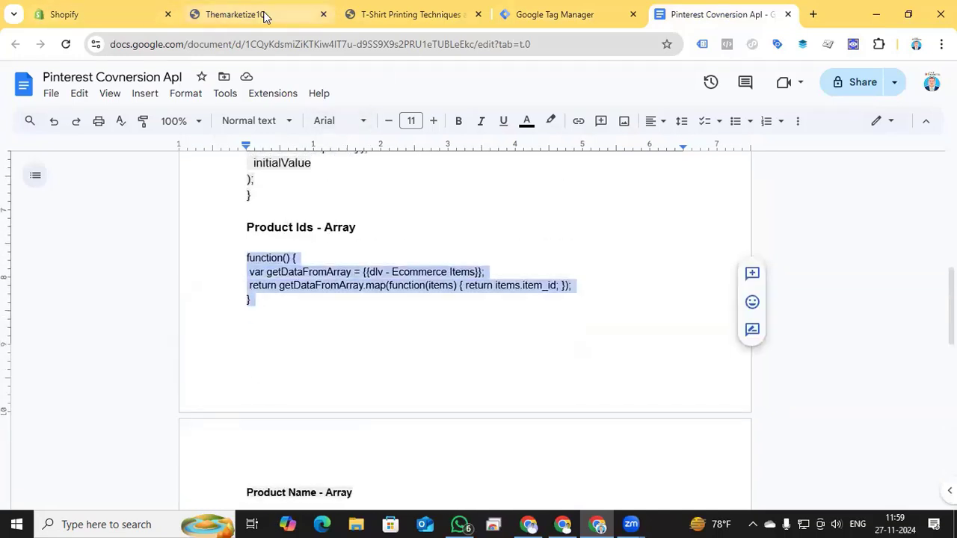
- Back in Google Tag Manager, paste the function into the new Custom JavaScript variable, name it "Product id" and save it
left_click(559, 15)
key("ctrl+v")
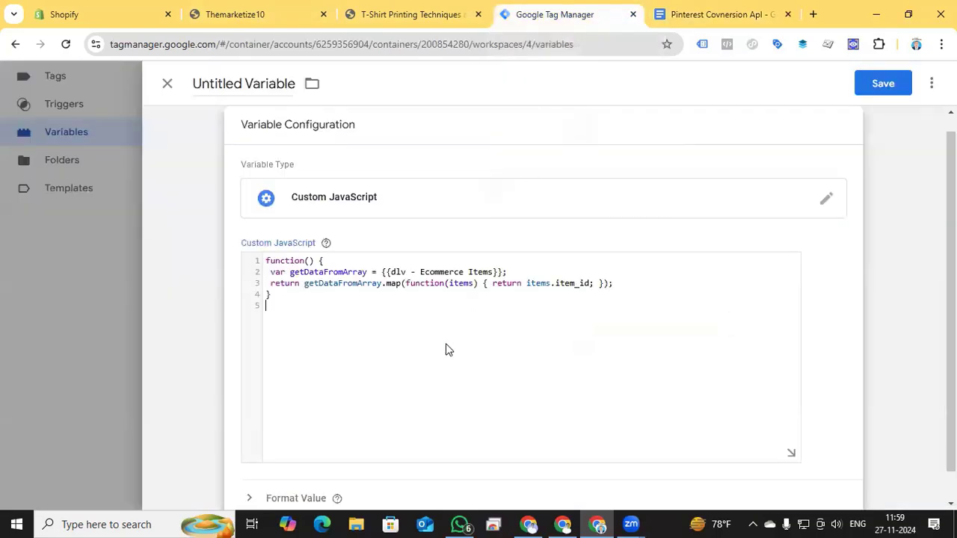
left_click(260, 85)
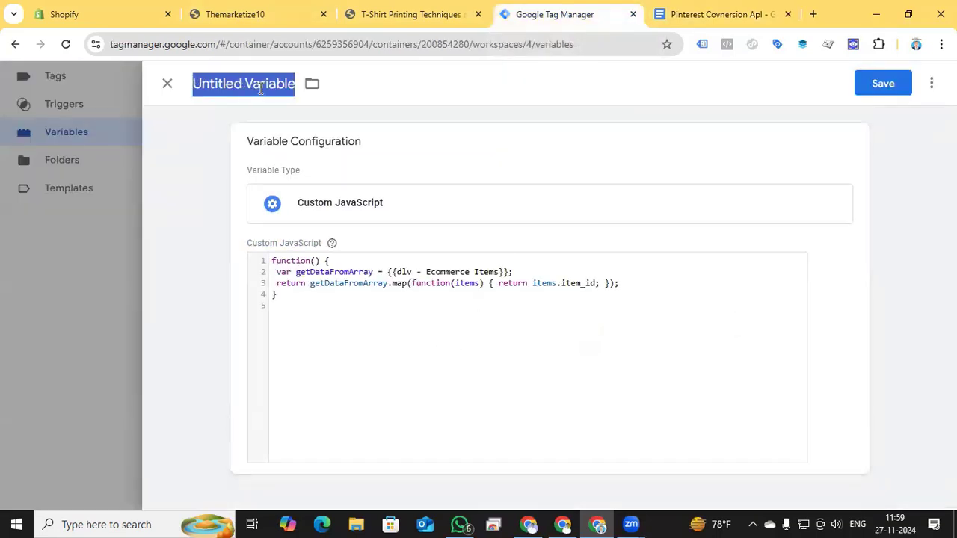
type("Product id")
left_click(881, 83)
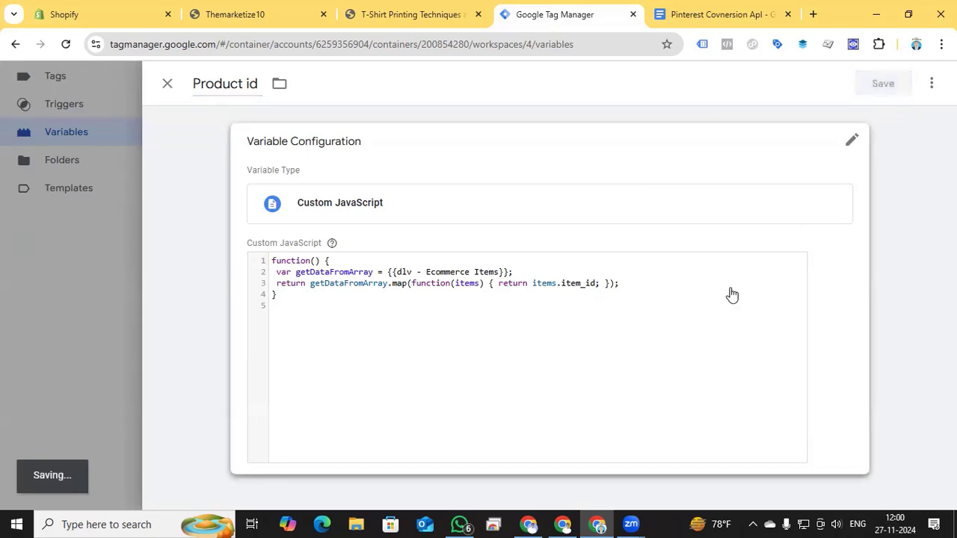
- On the store's T-shirt product page, examine the view_item event's ecommerce items in DataLayer Checker Plus, especially the item_category key
left_click(386, 10)
left_click(853, 44)
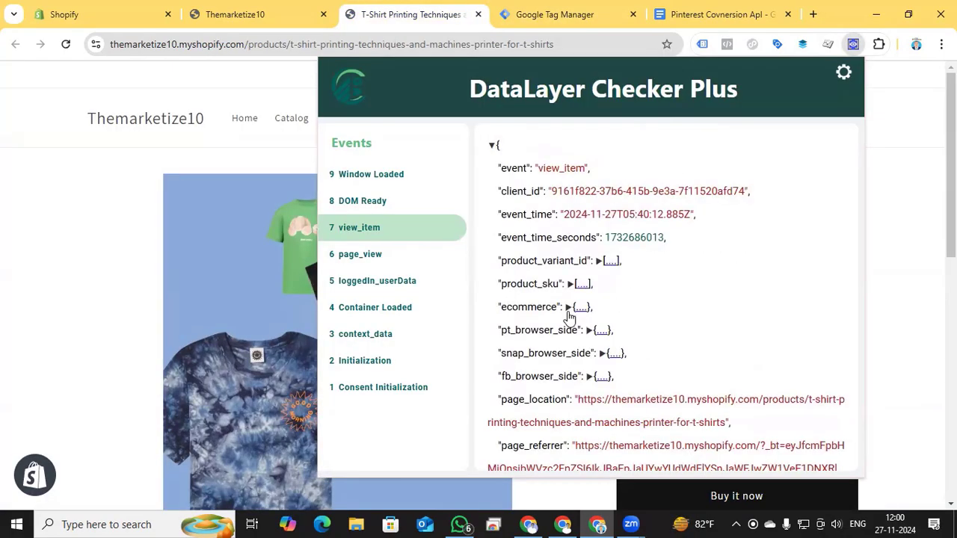
scroll(568, 318, "down", 3)
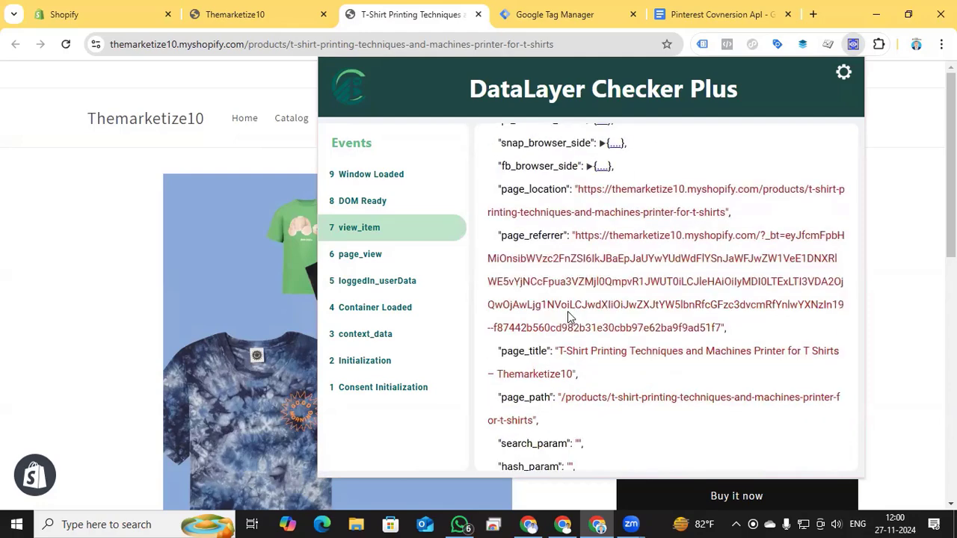
scroll(567, 311, "down", 3)
scroll(568, 311, "up", 5)
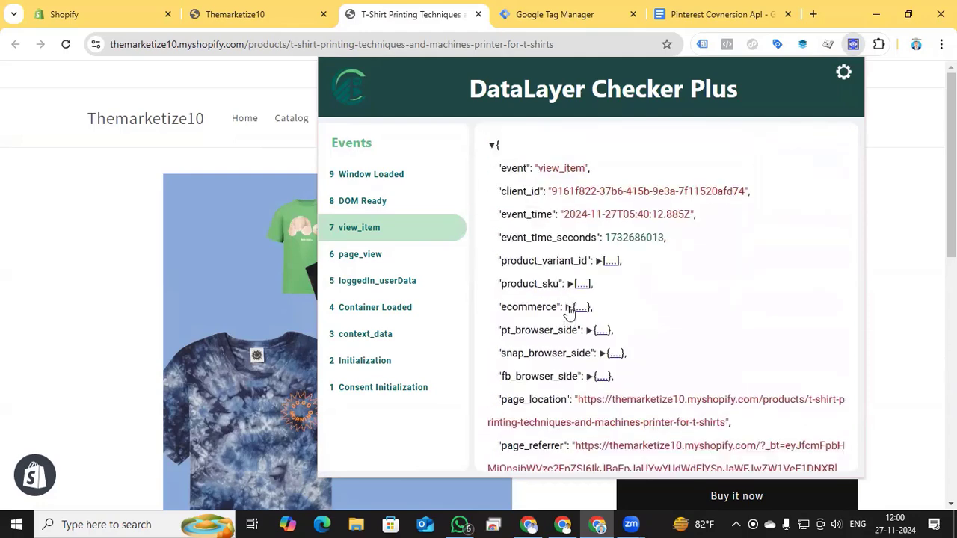
left_click(569, 308)
scroll(557, 312, "down", 1)
left_click(552, 308)
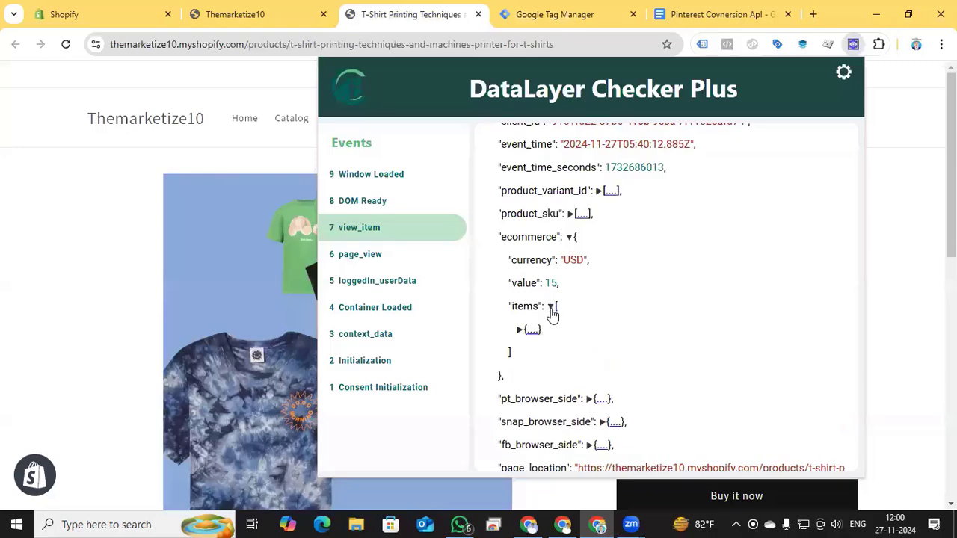
scroll(551, 329, "down", 1)
left_click(521, 260)
scroll(552, 305, "down", 1)
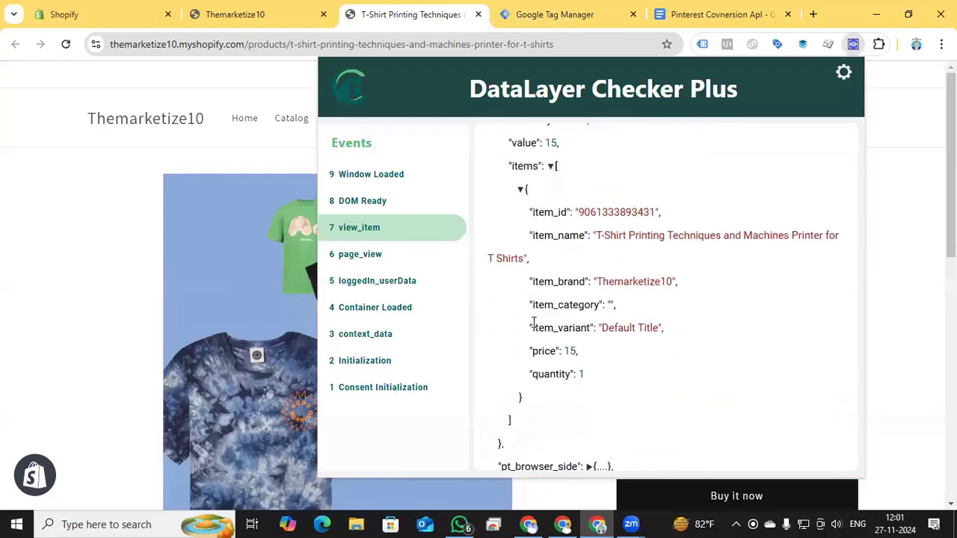
left_click_drag(533, 307, 599, 299)
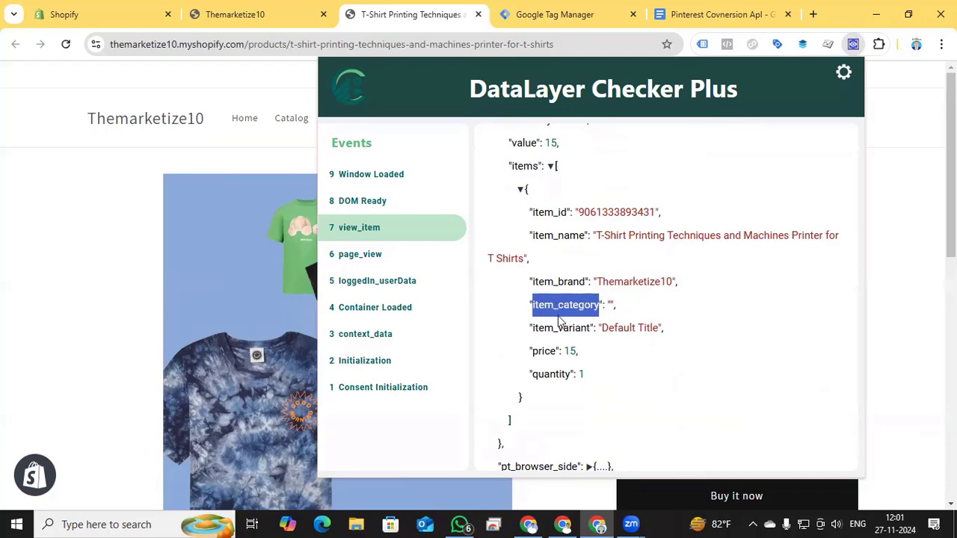
- Back in Google Tag Manager, set the new untitled variable's type to Custom JavaScript
key("ctrl+Tab")
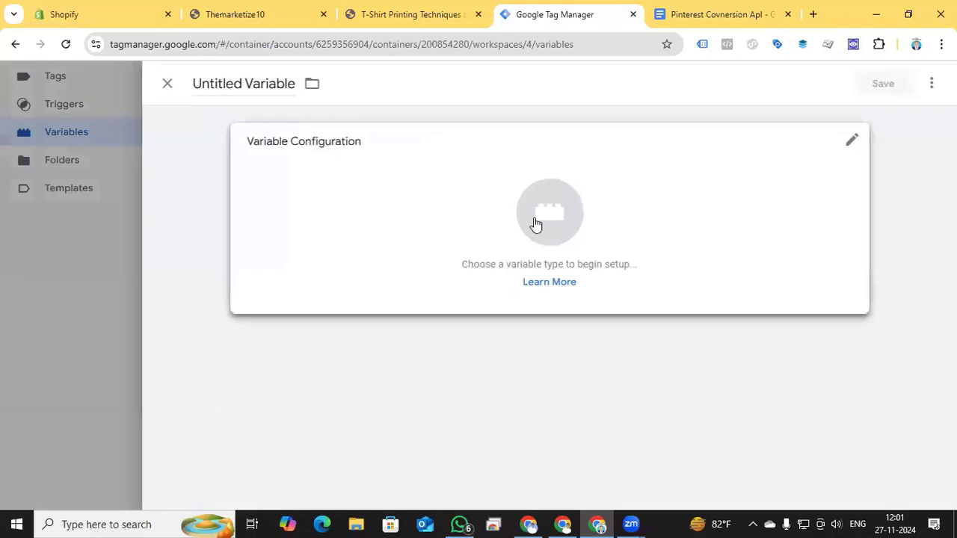
left_click(536, 222)
scroll(597, 314, "down", 3)
left_click(626, 252)
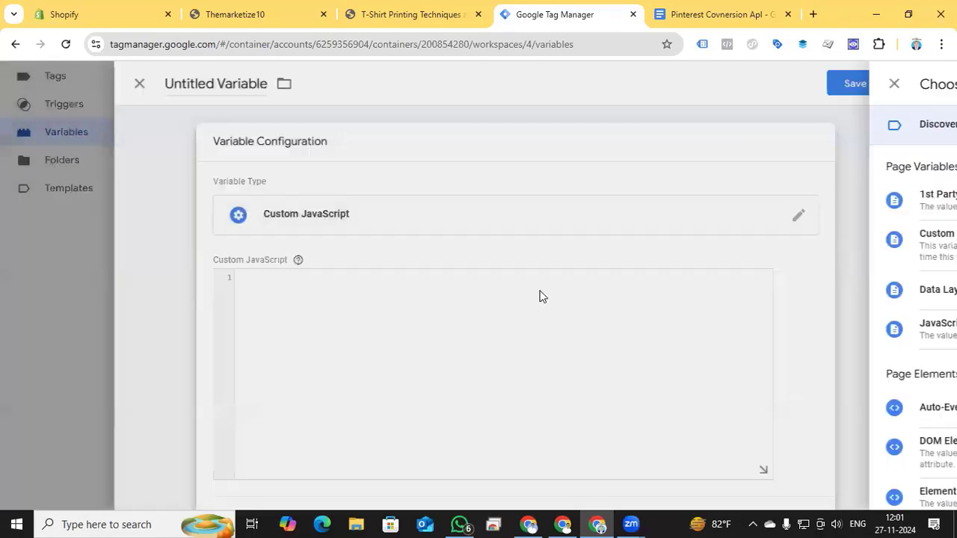
- Copy the "Product Ids - Array" function from the Google Docs document and paste it into the untitled Custom JavaScript variable in Google Tag Manager
key("ctrl+Tab")
scroll(446, 292, "down", 2)
scroll(326, 308, "up", 2)
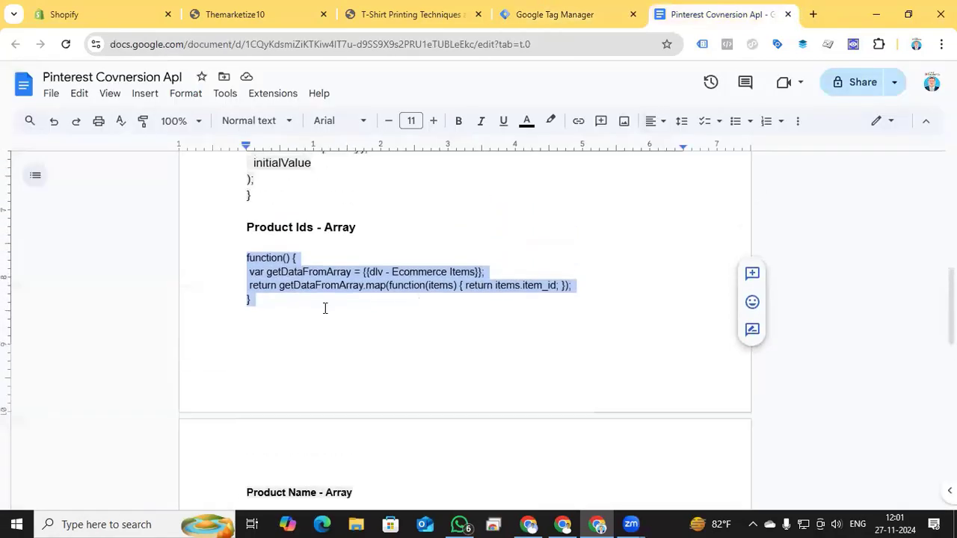
left_click_drag(277, 308, 247, 260)
key("ctrl+c")
left_click(537, 17)
key("ctrl+v")
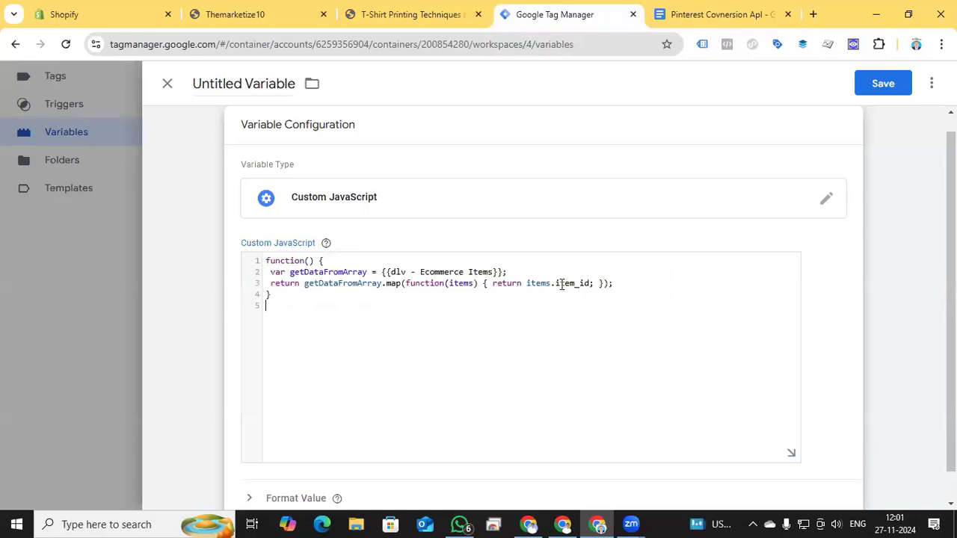
- On the store's product page, copy the item_category key from the view_item event's ecommerce items in DataLayer Checker Plus
left_click(419, 14)
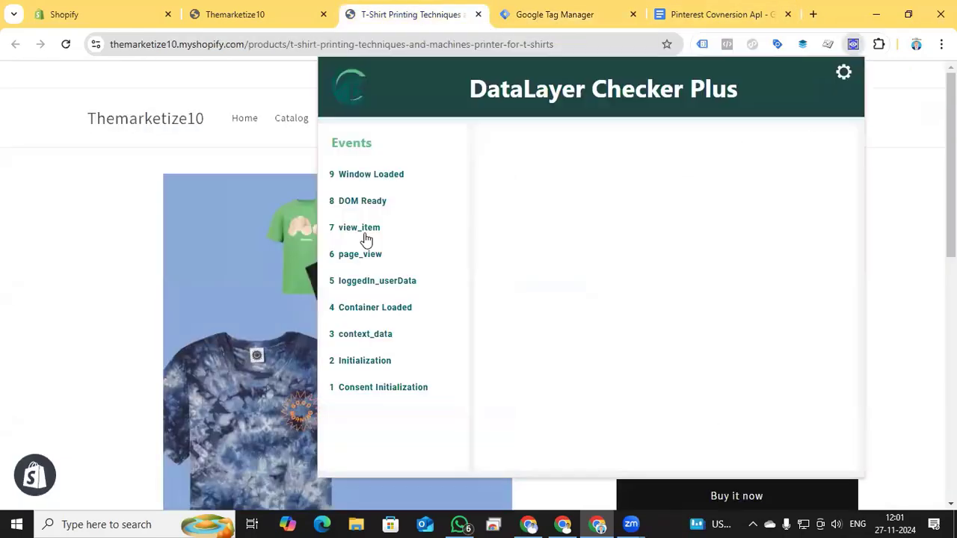
left_click(365, 238)
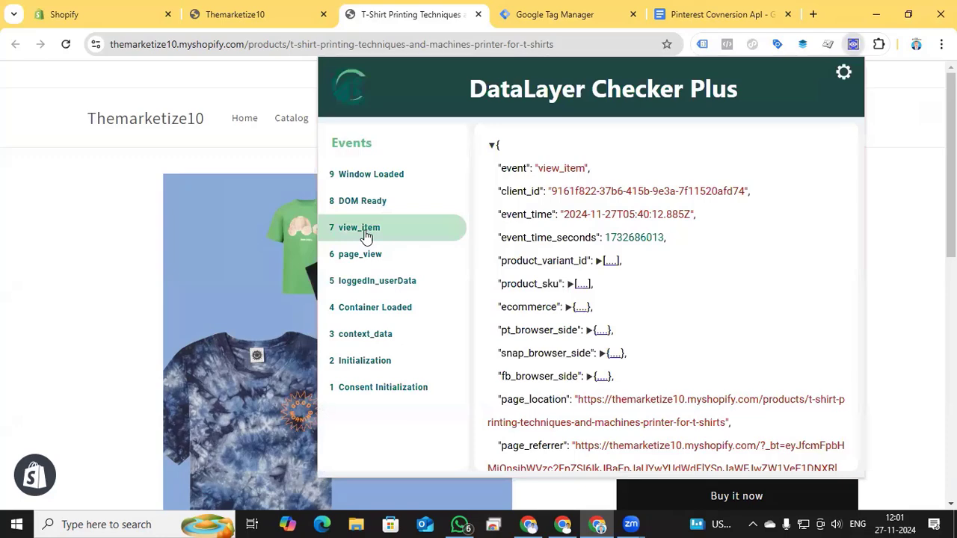
left_click(569, 308)
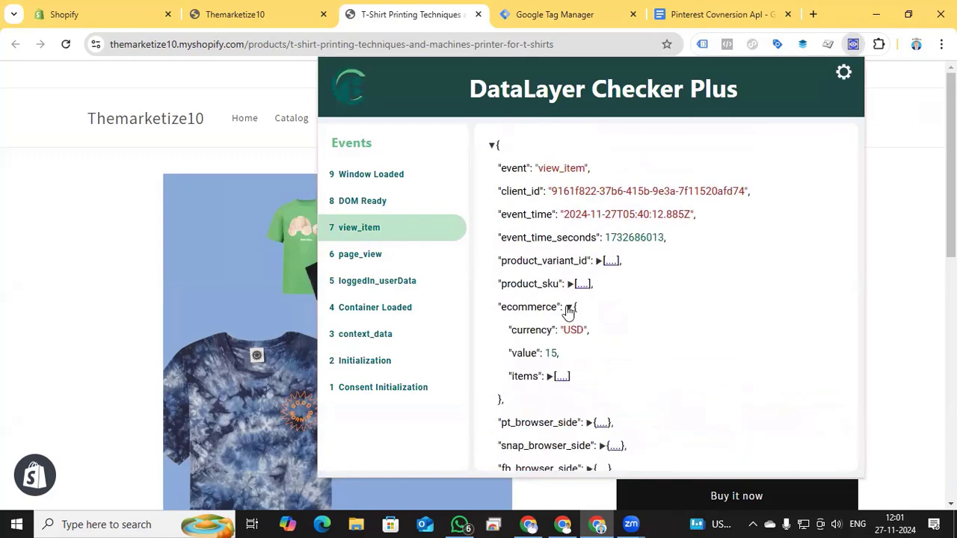
left_click(552, 377)
scroll(549, 380, "down", 2)
left_click(521, 259)
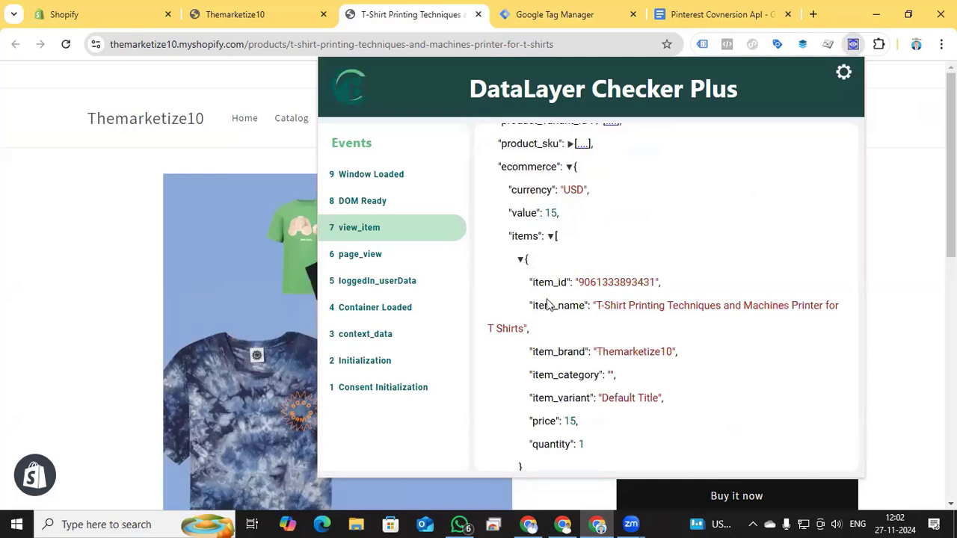
left_click_drag(532, 375, 600, 375)
key("ctrl+c")
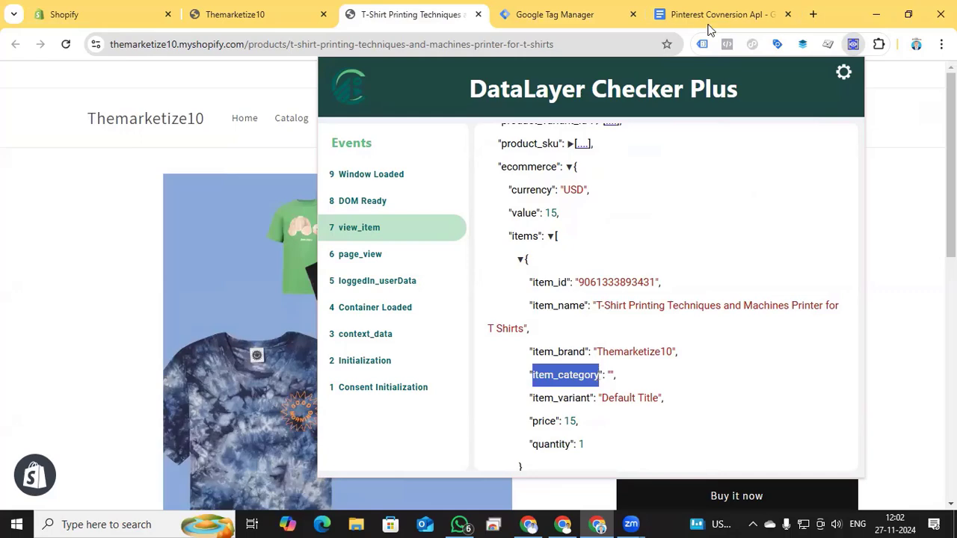
- Back in Google Tag Manager, change the code's item_id to item_category and its dlv - Ecommerce Items reference to {{Ecommerce items}}
left_click(561, 12)
double_click(572, 284)
key("ctrl+v")
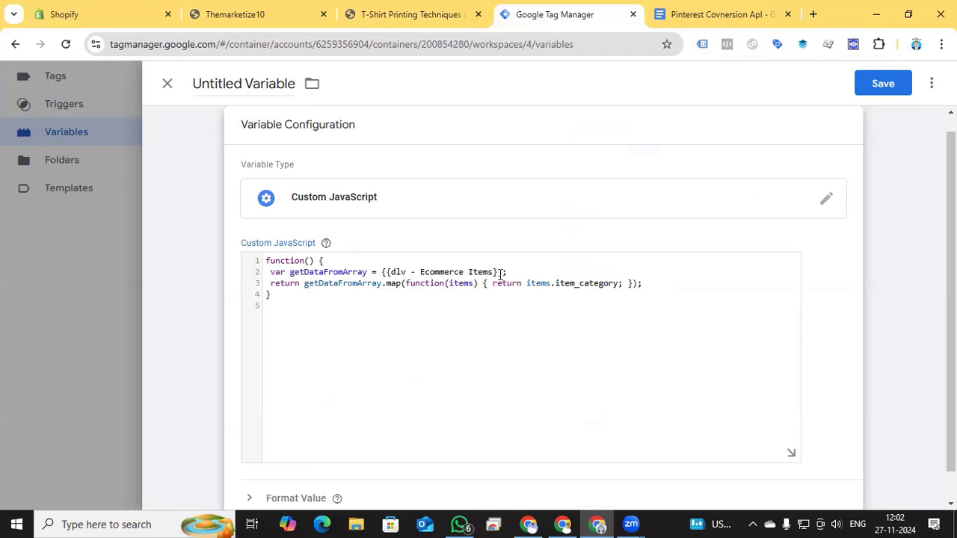
left_click_drag(503, 272, 386, 273)
type("{eco")
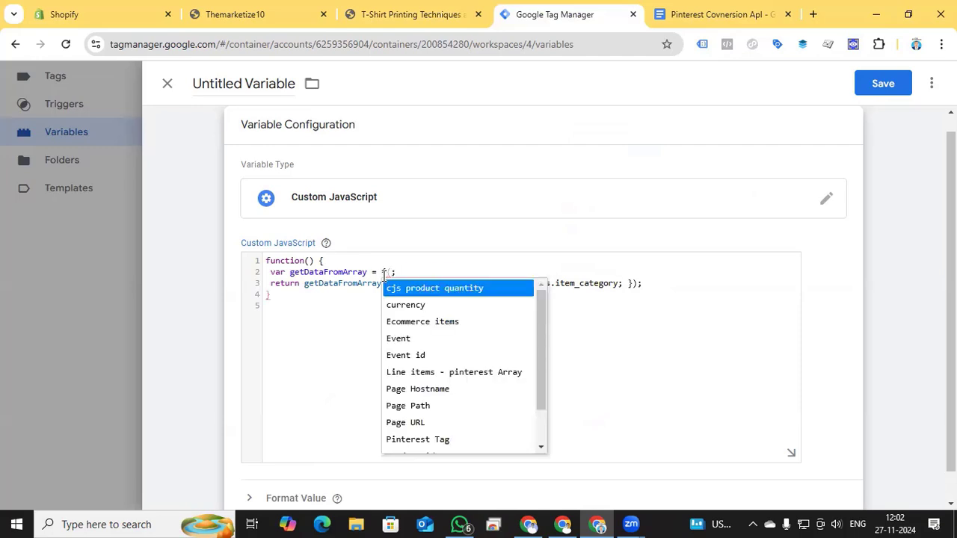
left_click(404, 289)
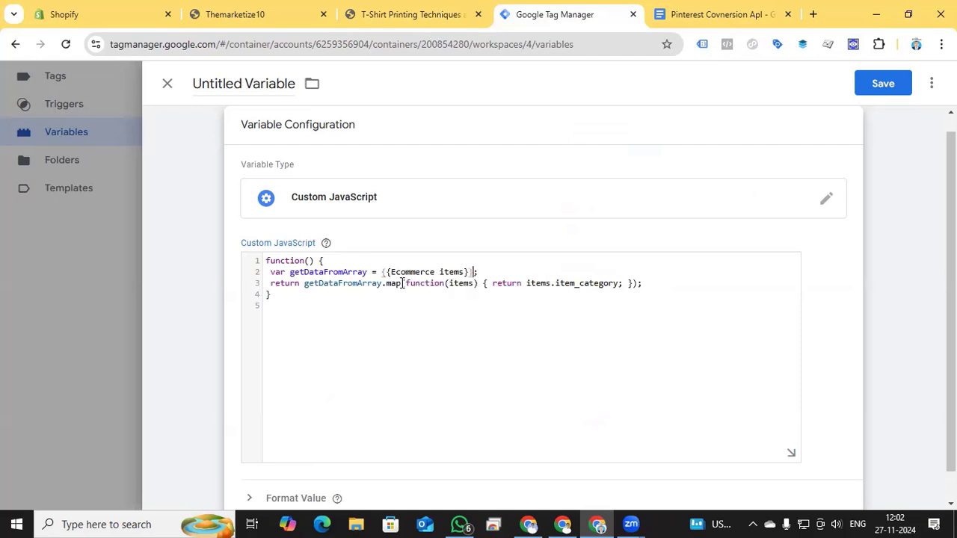
- Name the Custom JavaScript variable "cjs item category" and save it
left_click(255, 83)
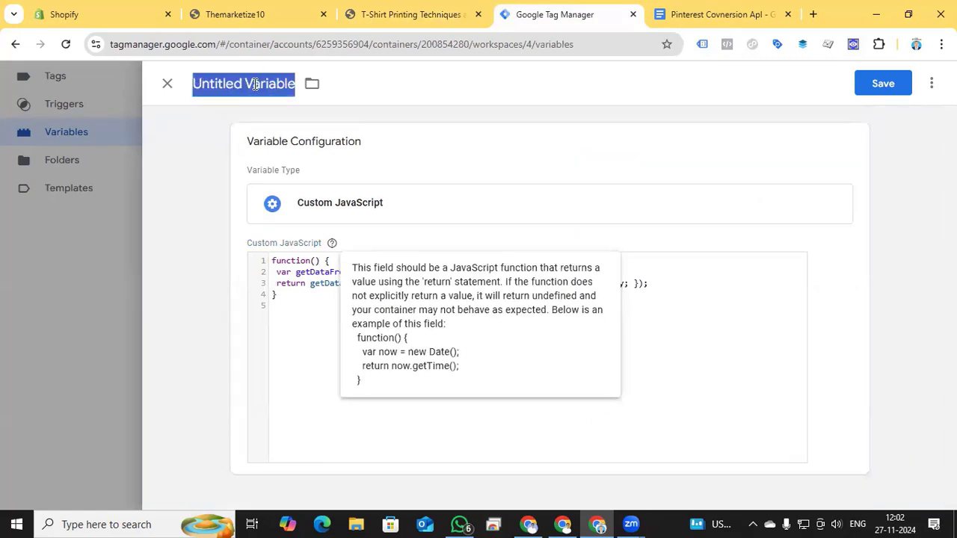
type("cjs ite")
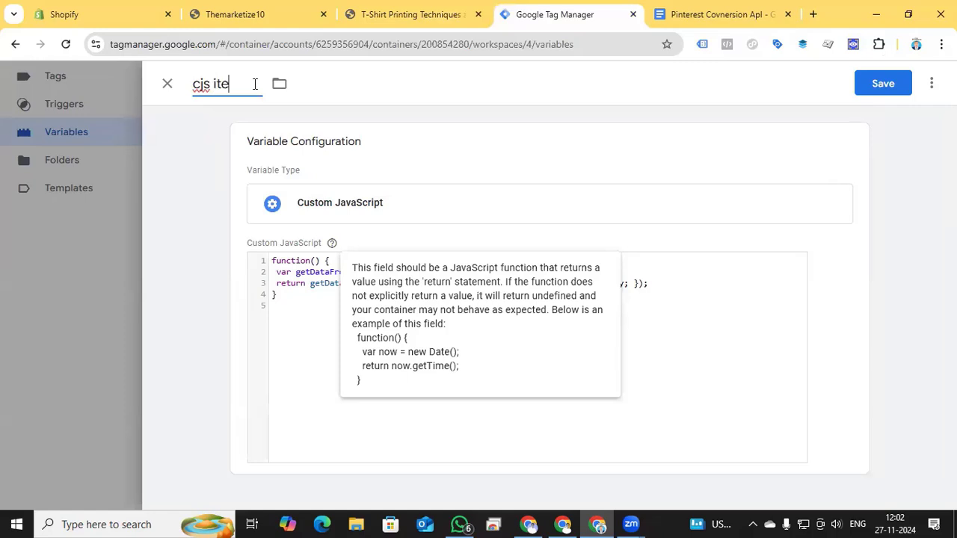
type("m category")
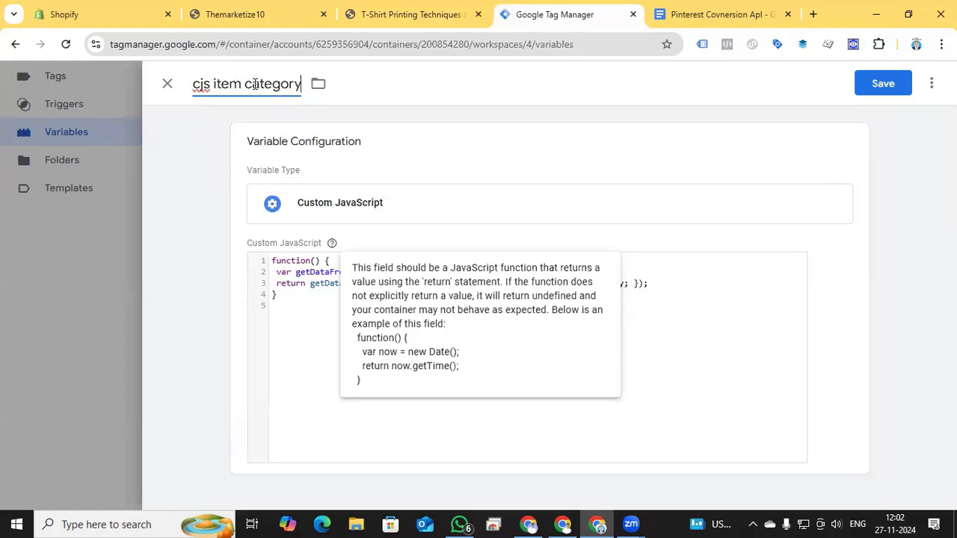
left_click(901, 83)
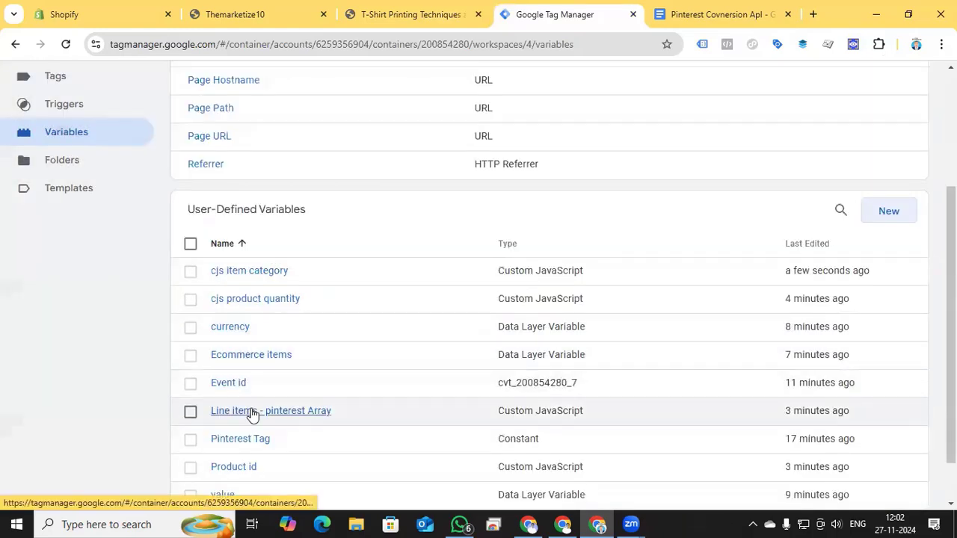
- Review the code of the "Line items - pinterest Array" and "cjs product quantity" variables
left_click(252, 412)
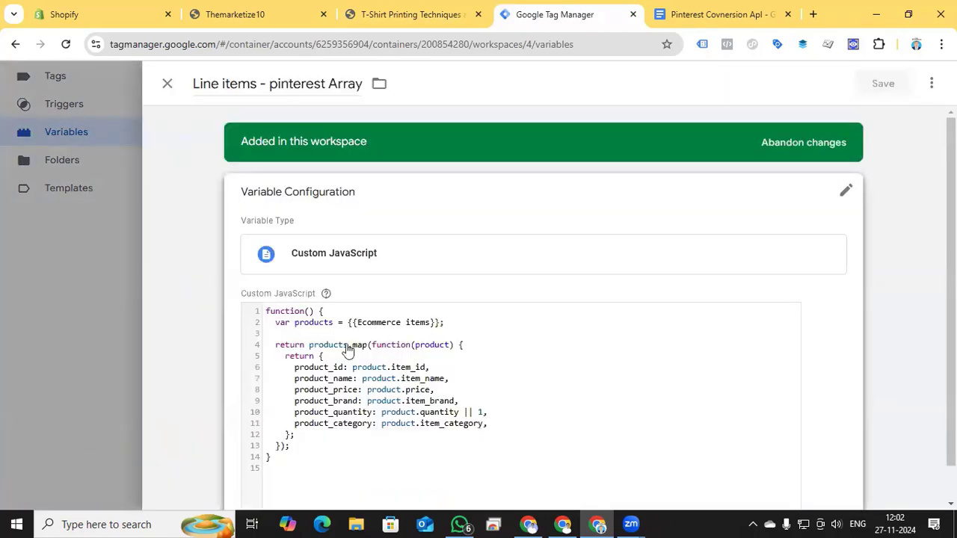
left_click(167, 83)
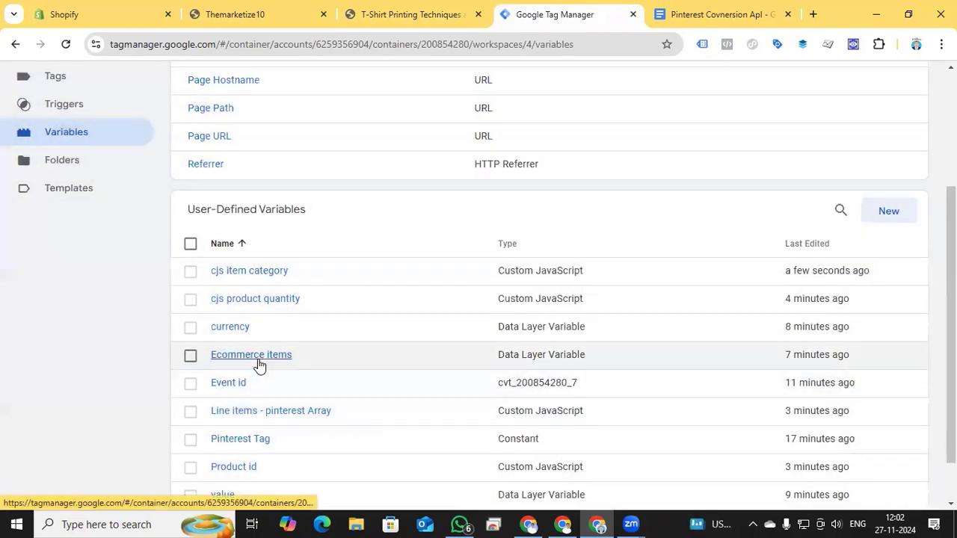
left_click(258, 299)
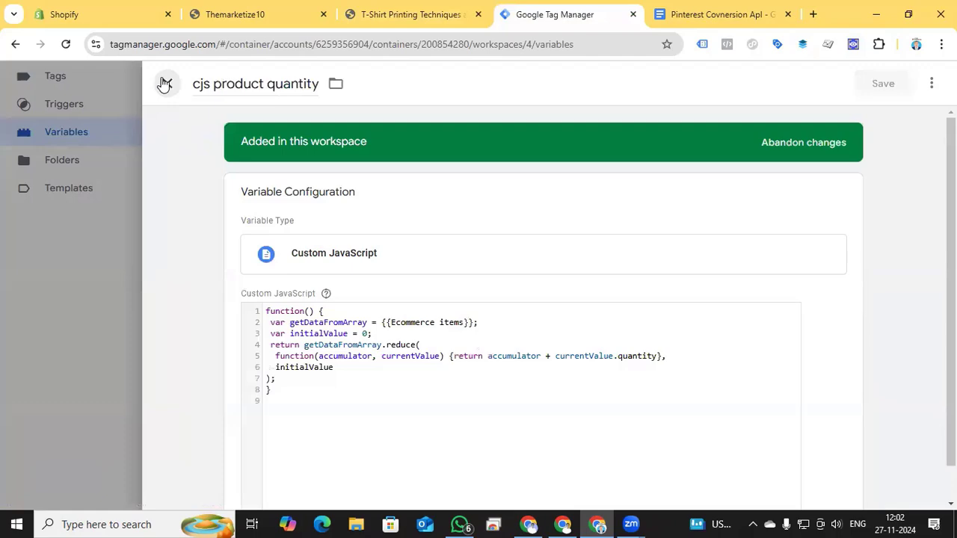
- Review the code of the "cjs item category" variable
left_click(164, 83)
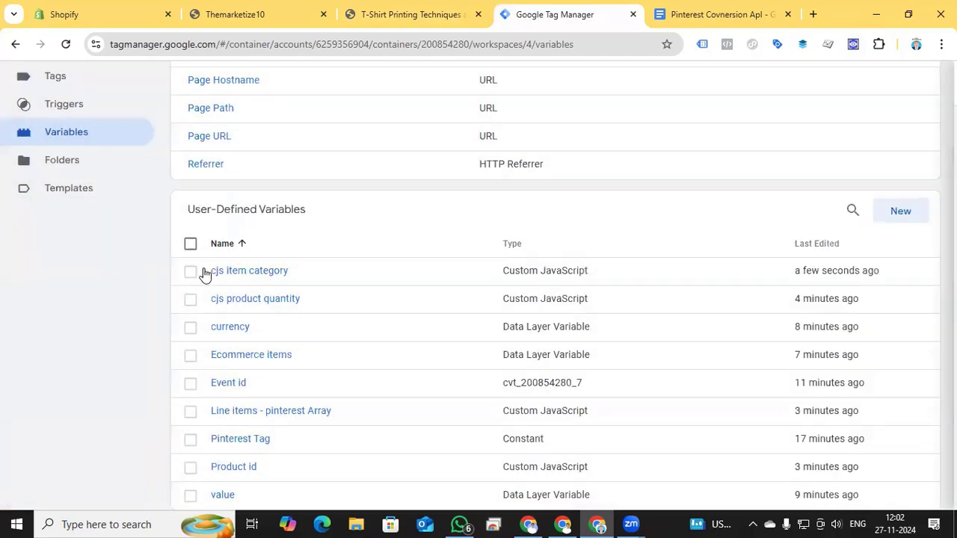
left_click(229, 272)
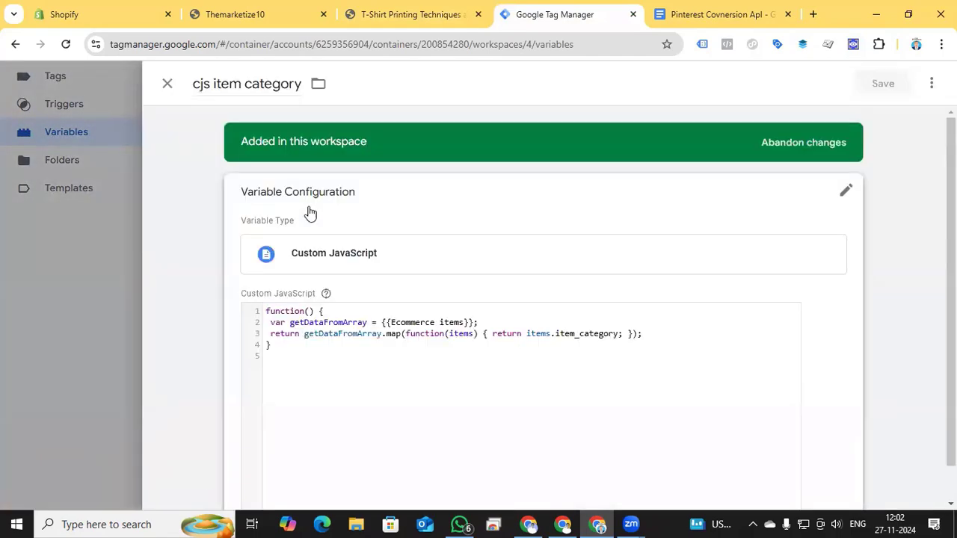
left_click(168, 83)
- In the "Product id" variable, replace the dlv - Ecommerce Items reference with {{Ecommerce items}} and save the variable
left_click(266, 415)
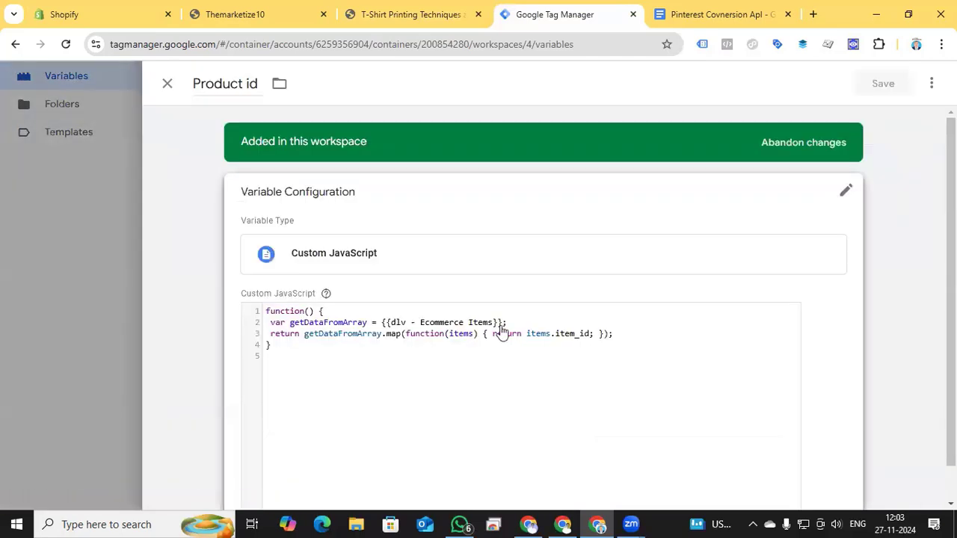
left_click_drag(502, 339, 383, 340)
type("{{")
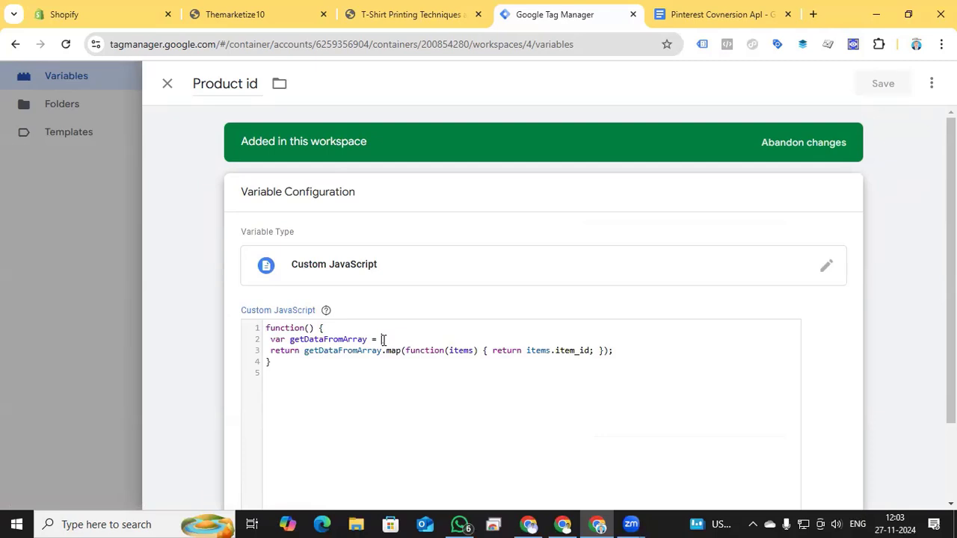
type("Ec")
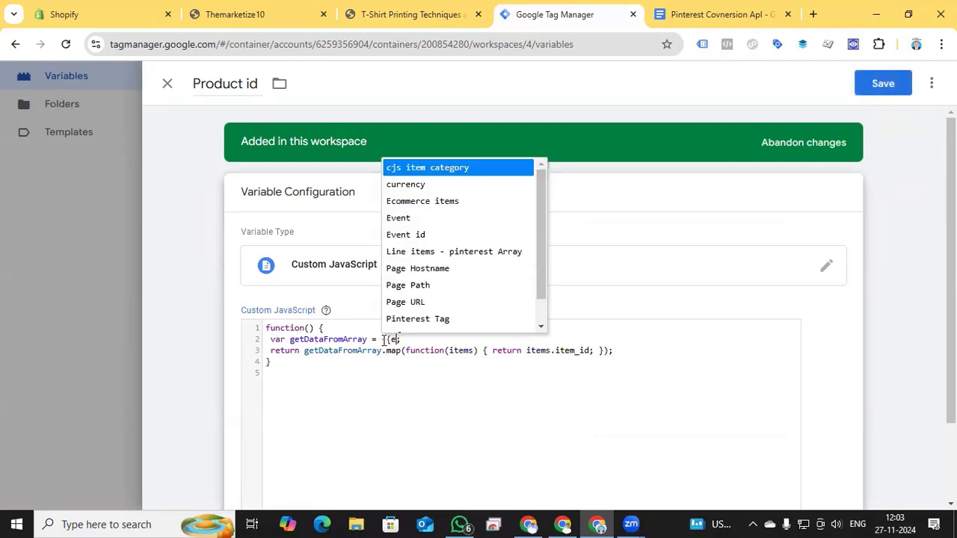
key("Return")
left_click(883, 83)
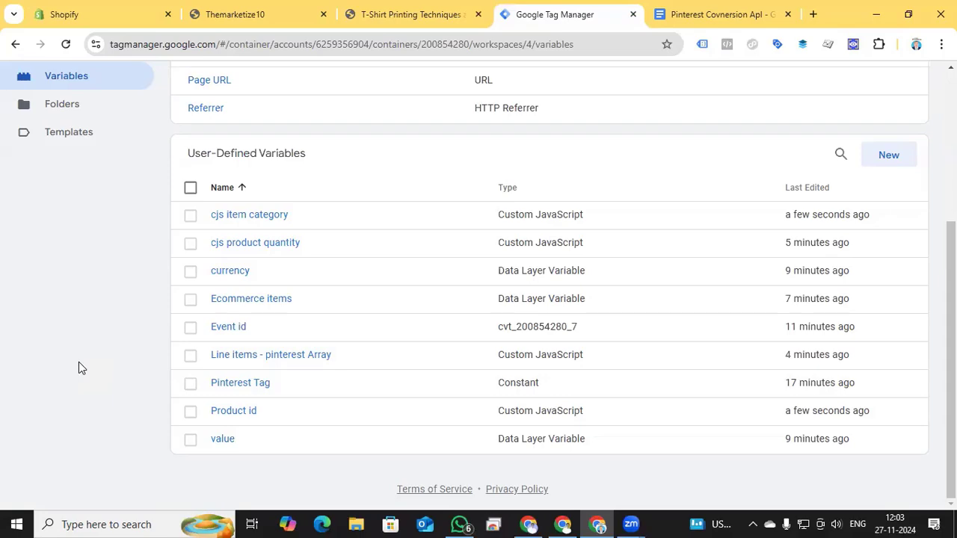
- Start a new tag in the workspace and choose Pinterest Tag as its type
scroll(75, 299, "up", 3)
left_click(71, 237)
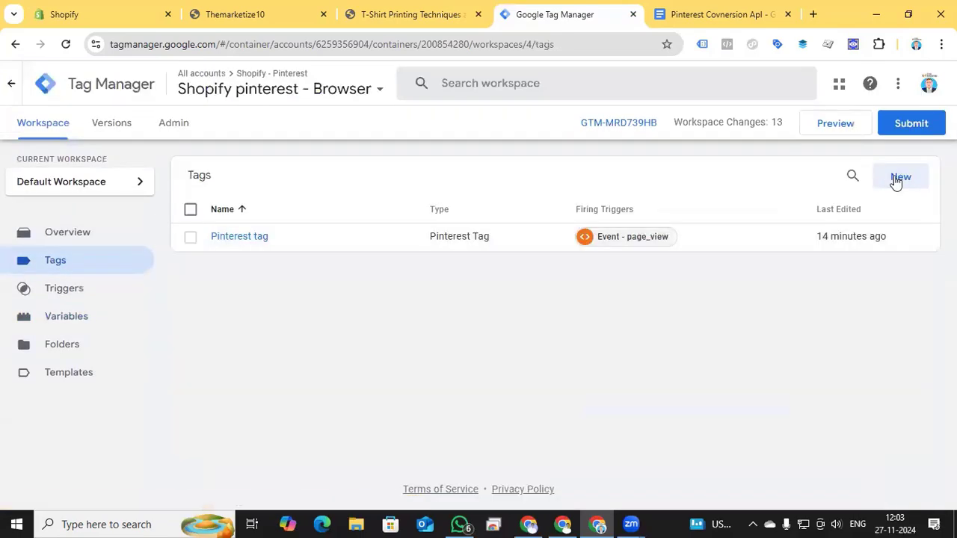
left_click(896, 183)
left_click(558, 197)
scroll(602, 280, "down", 5)
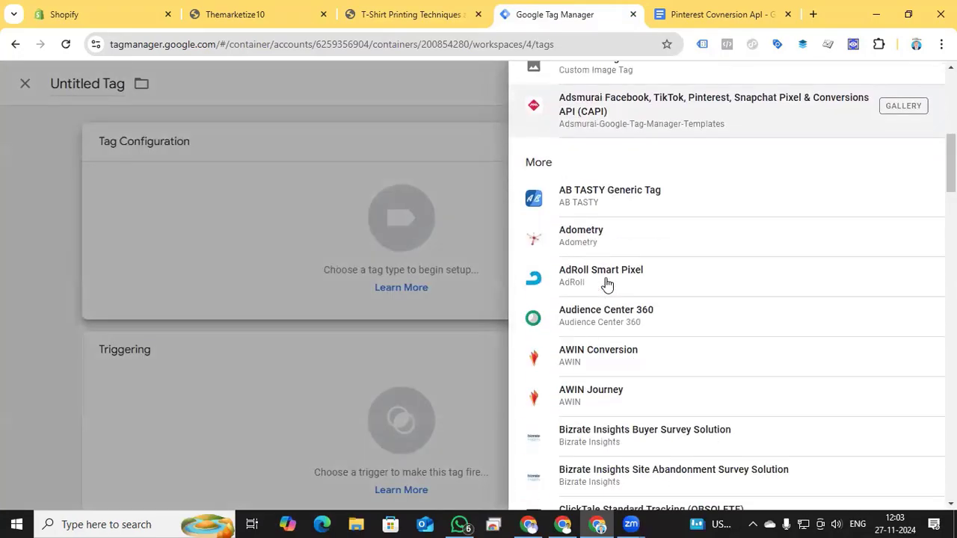
scroll(607, 284, "down", 12)
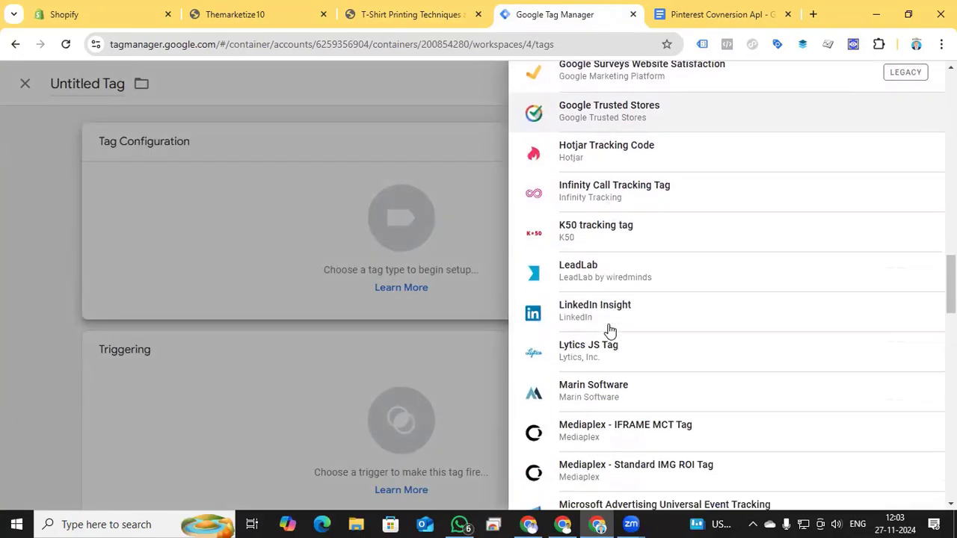
scroll(607, 330, "down", 8)
left_click(606, 331)
- Set the tag's Tag ID to {{Pinterest Tag}} and its event to fire to Page Visit
left_click(359, 275)
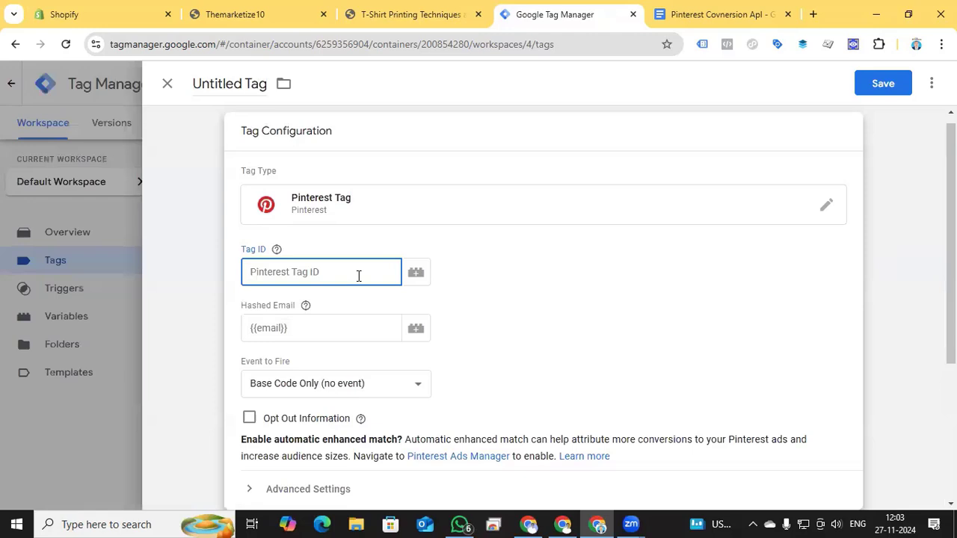
type("{{")
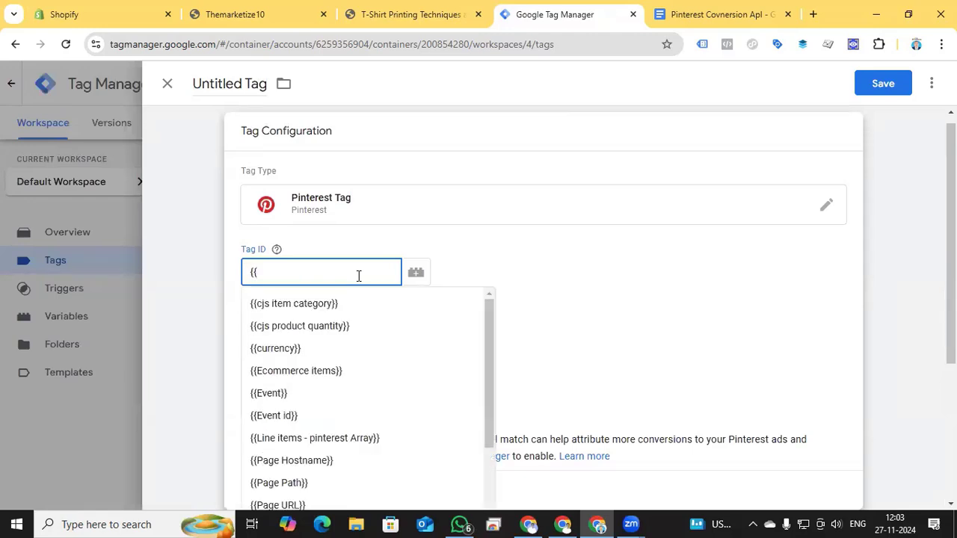
left_click(367, 391)
left_click(367, 384)
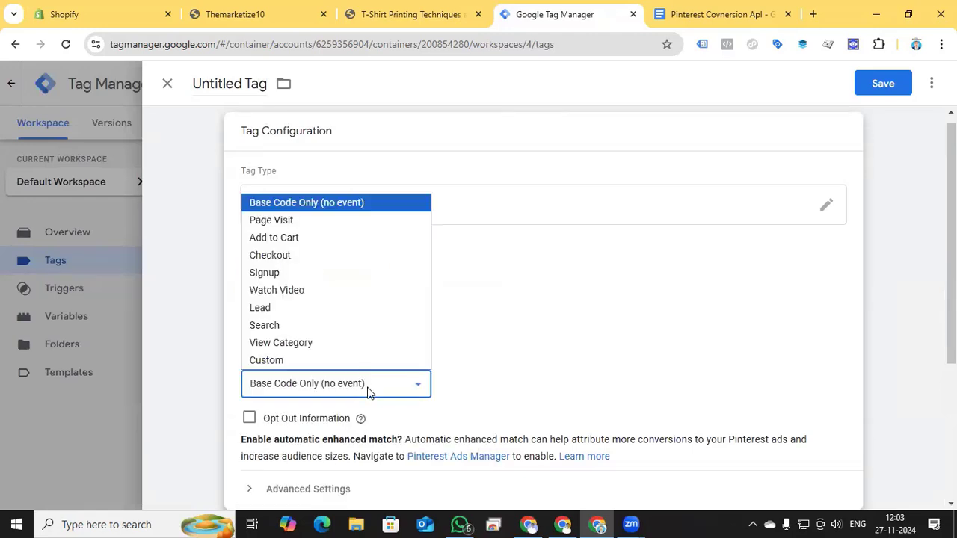
left_click(318, 223)
- Under Line Items, set the Product ID to {{Product id}} and the Product Category to {{cjs item category}}
scroll(552, 333, "down", 2)
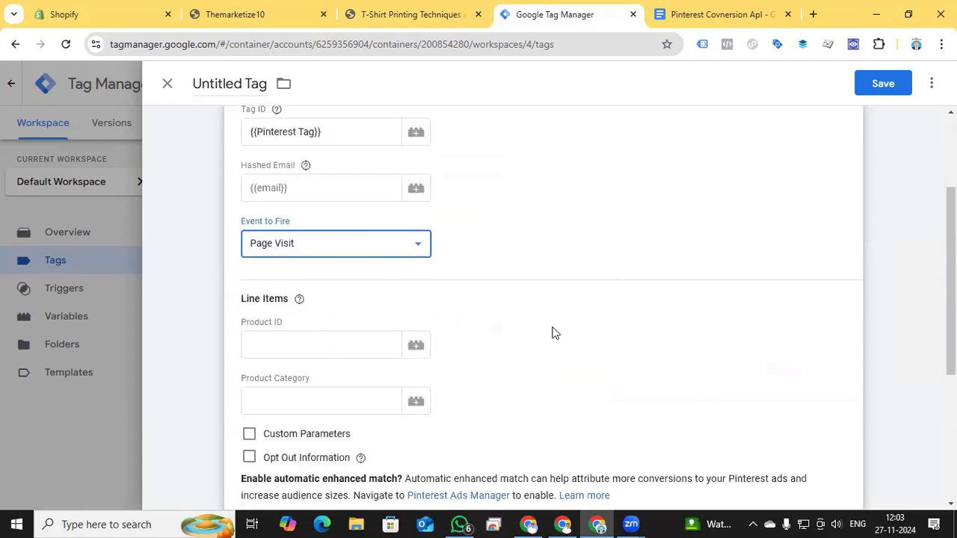
scroll(551, 333, "down", 1)
left_click(325, 277)
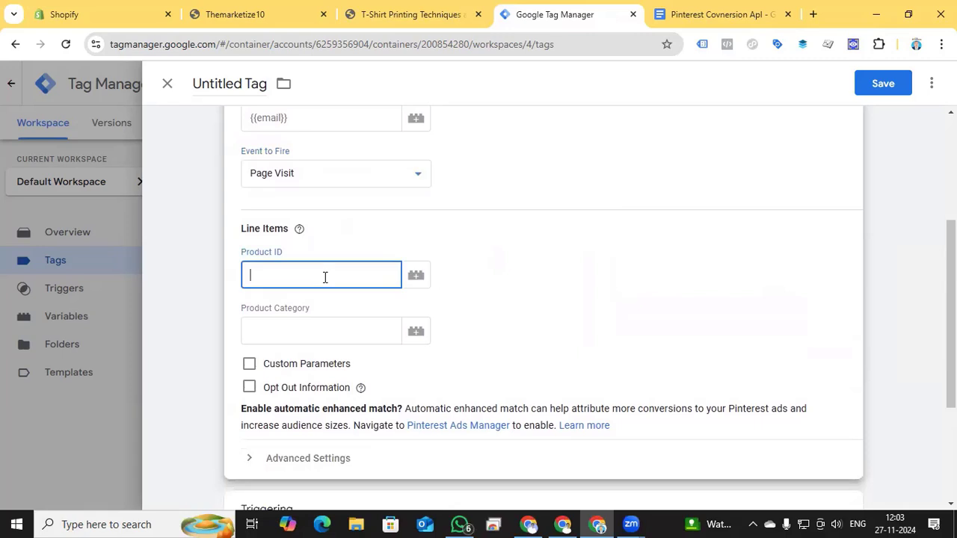
type("{{pro")
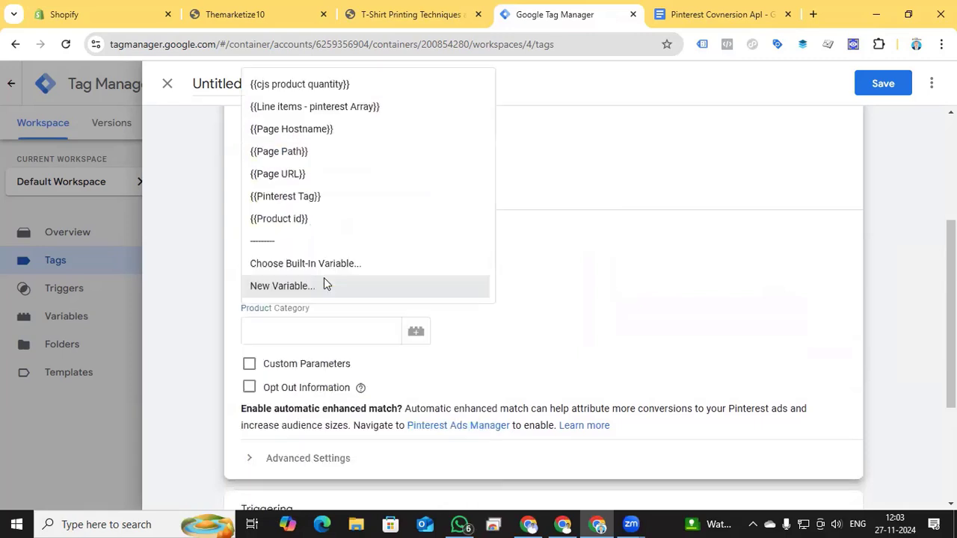
left_click(311, 329)
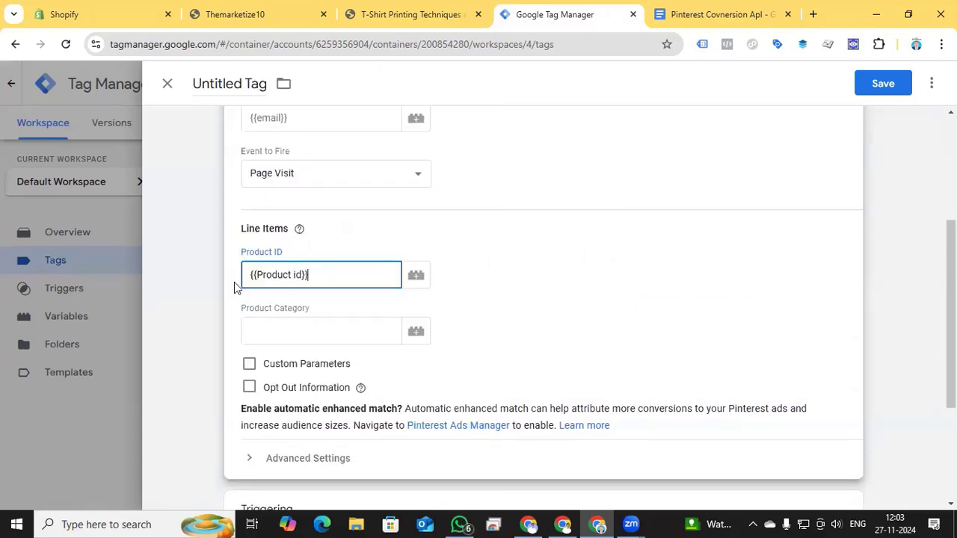
left_click(336, 329)
type("{{c")
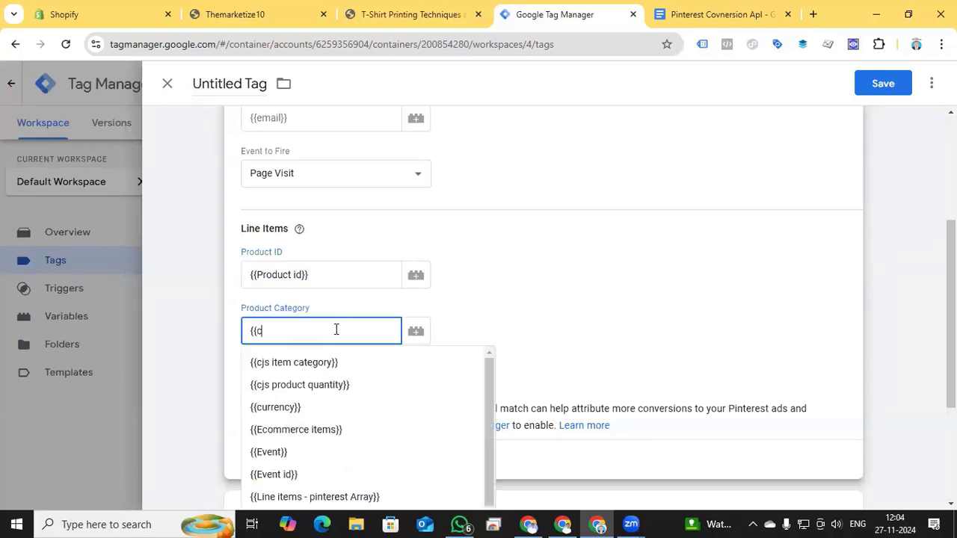
type("js")
left_click(321, 362)
- In the tag's advanced settings, add the additional tag metadata key event_id with the value {{event
scroll(595, 334, "down", 1)
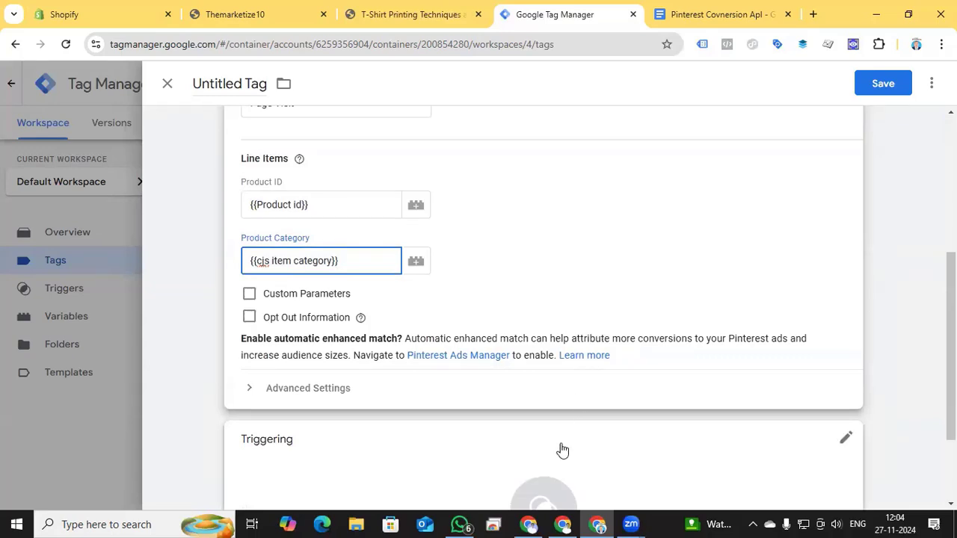
left_click(483, 388)
scroll(478, 377, "down", 4)
- Create a new Custom Event trigger for the tag with the event name view_item
left_click(549, 389)
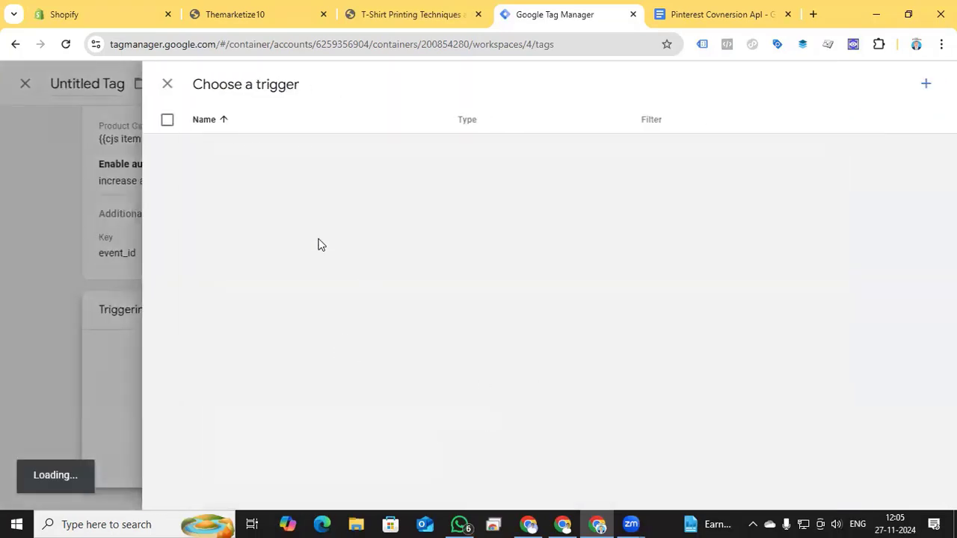
left_click(925, 83)
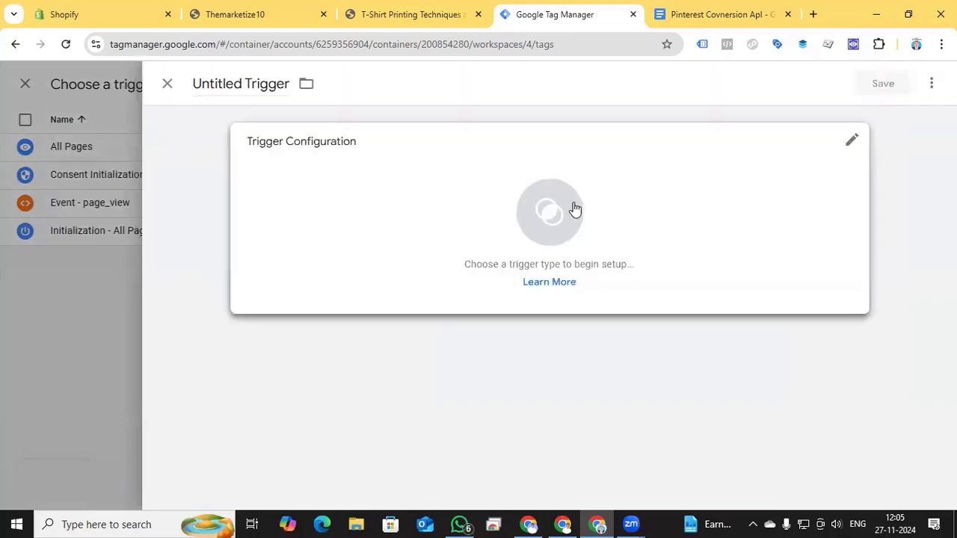
left_click(572, 210)
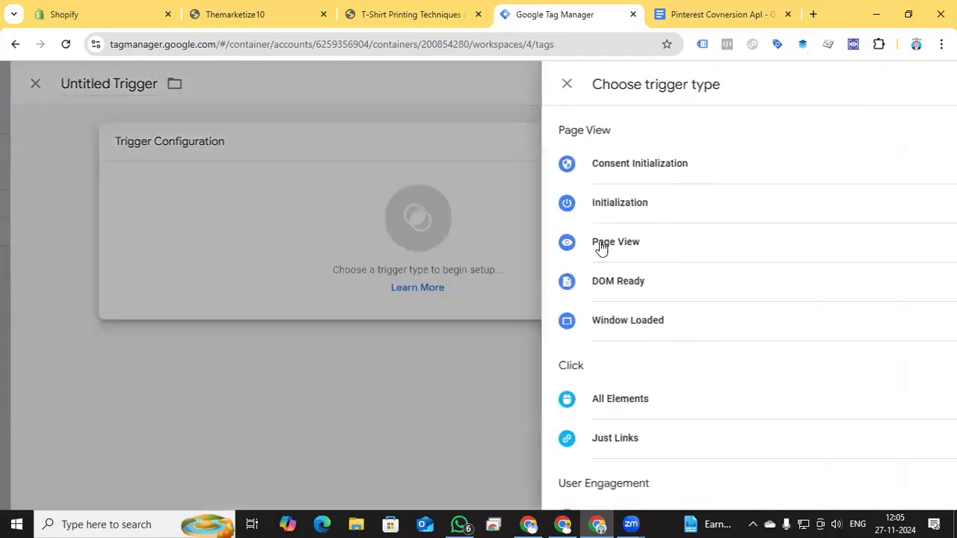
scroll(645, 329, "down", 5)
left_click(645, 362)
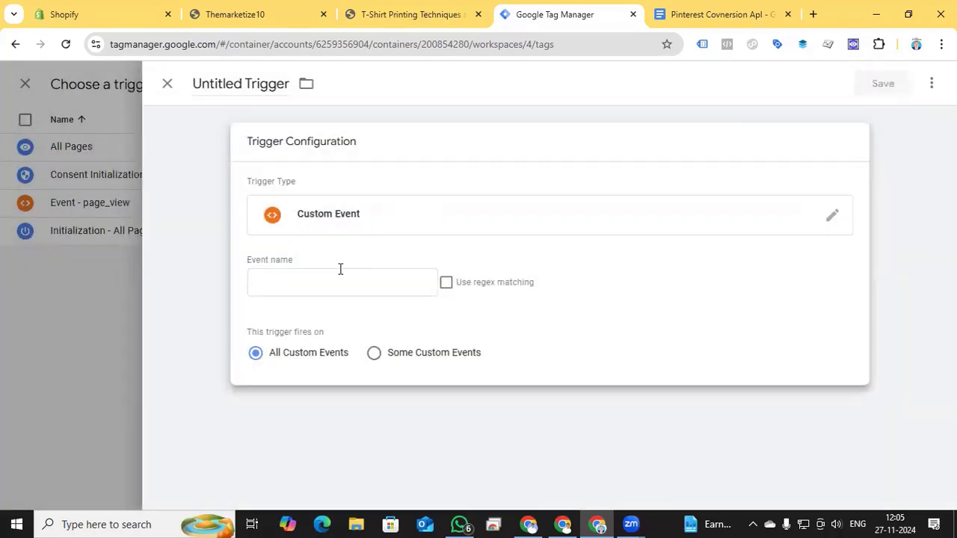
left_click(336, 274)
type("view_item")
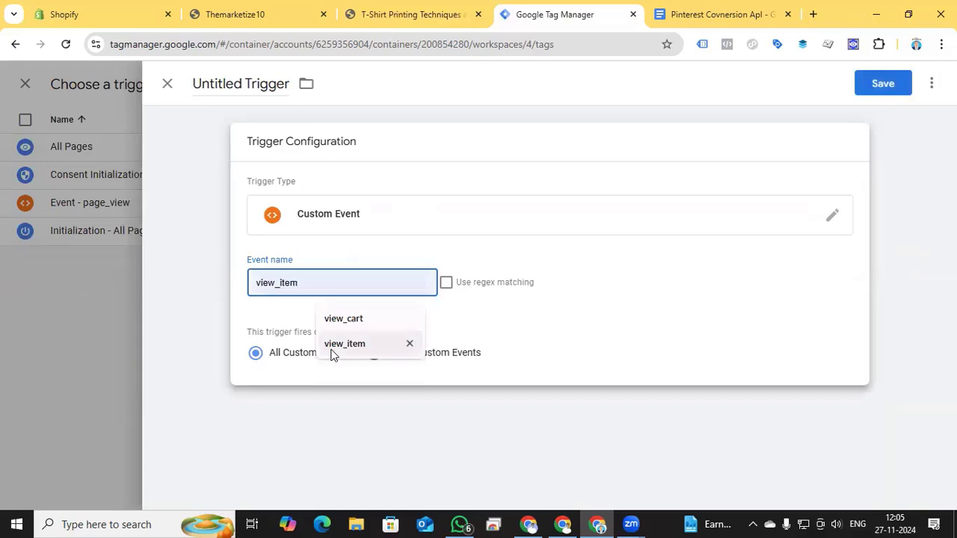
left_click(331, 349)
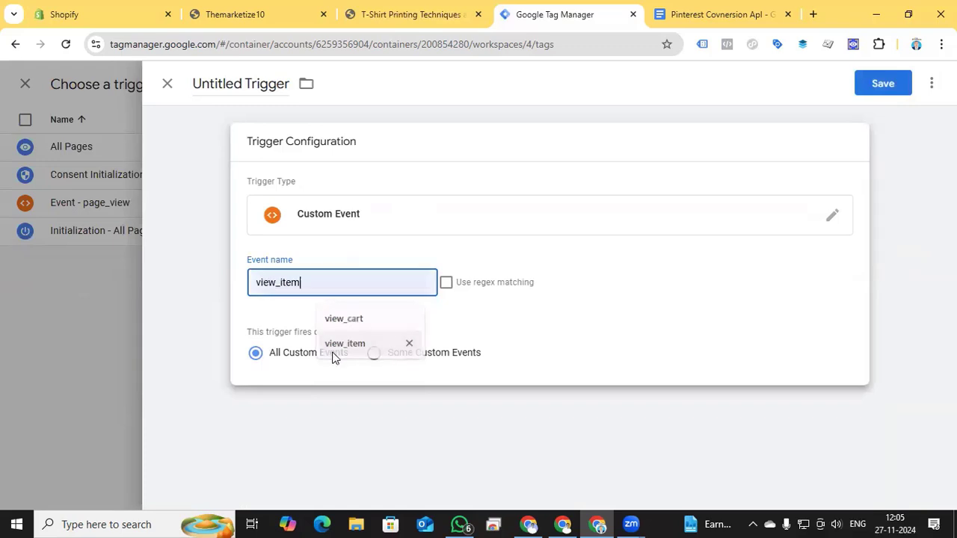
- Name the trigger "event - view item" and save it
left_click(255, 84)
type("event - view item")
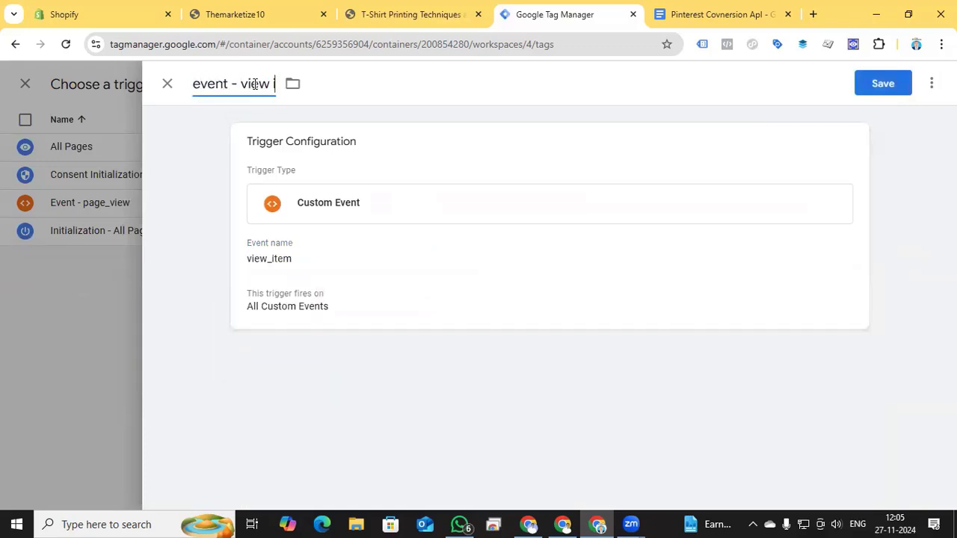
left_click(890, 90)
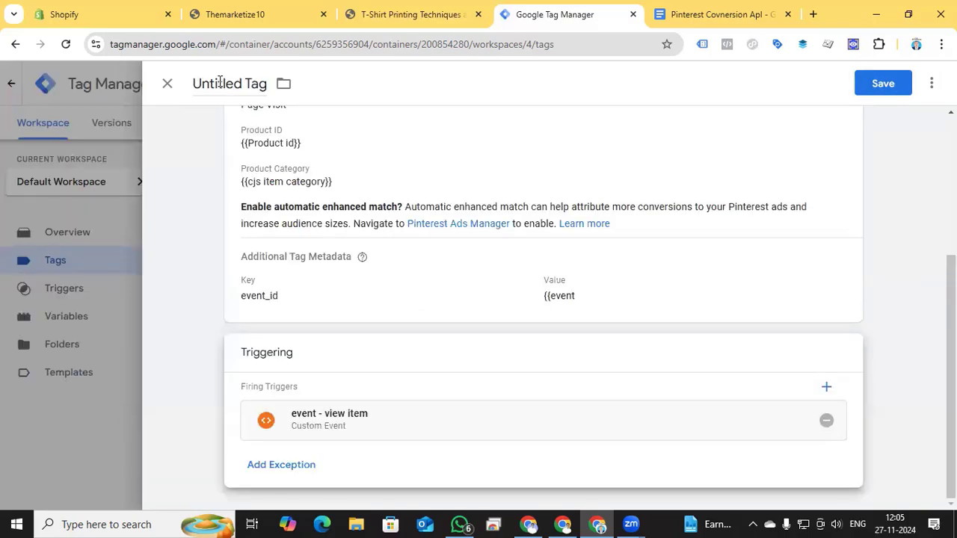
- Name the tag "Pinterest view item - Page visit" and save it
left_click(220, 83)
type("Pinterest")
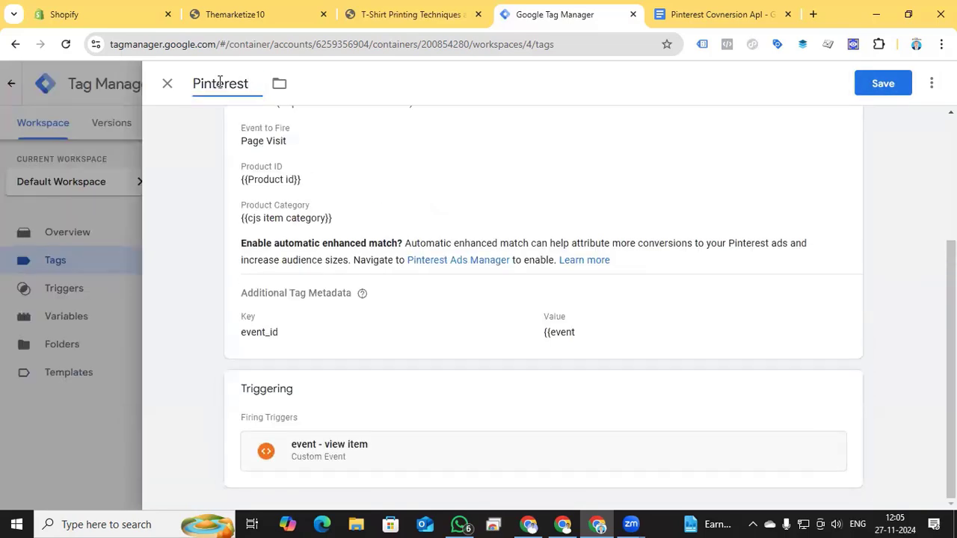
type(" view item - Pag")
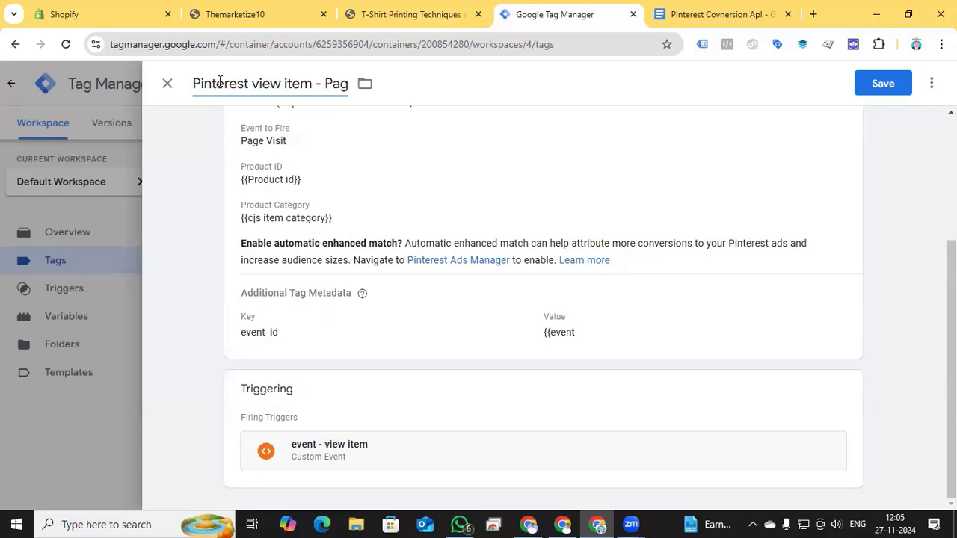
type("e visit")
left_click(869, 84)
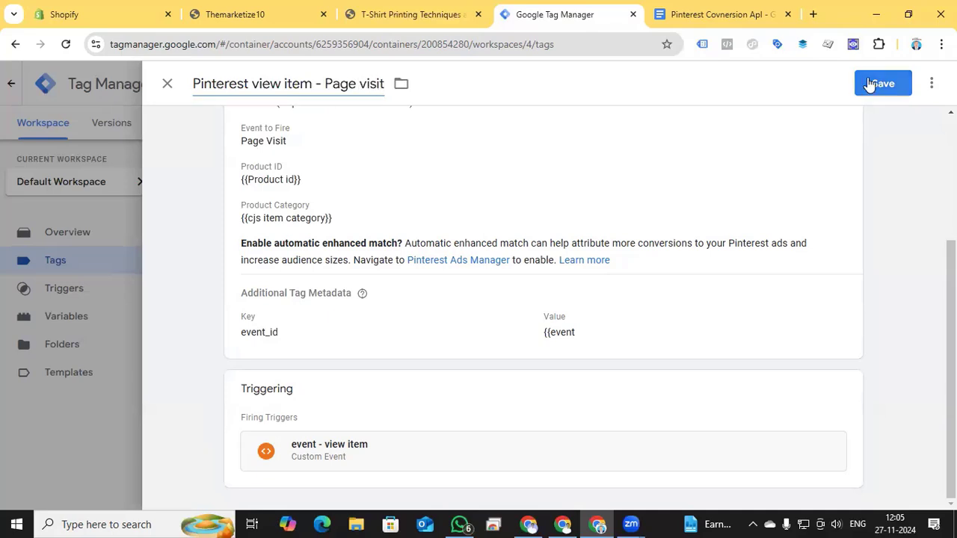
- Start another new tag of type Pinterest Tag for the next event
left_click(877, 176)
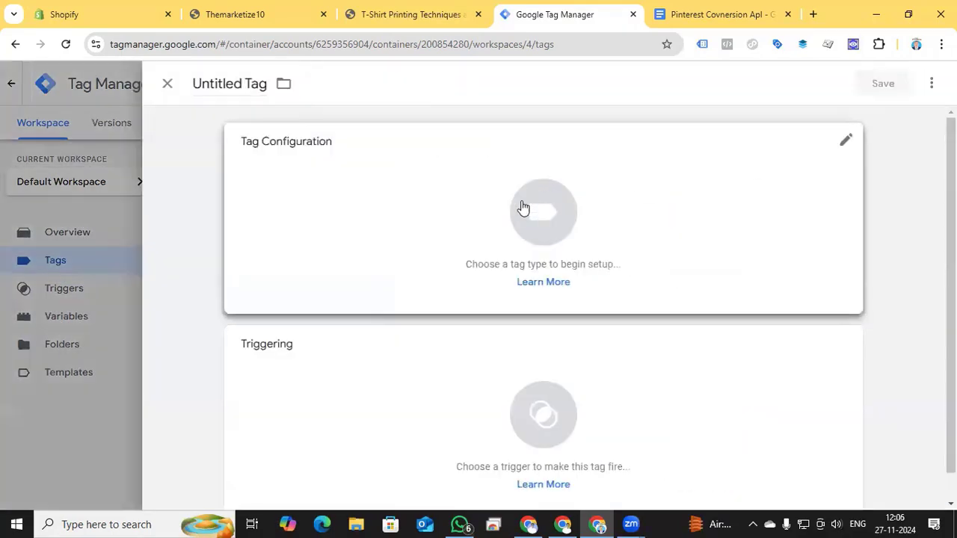
left_click(534, 207)
scroll(684, 306, "down", 5)
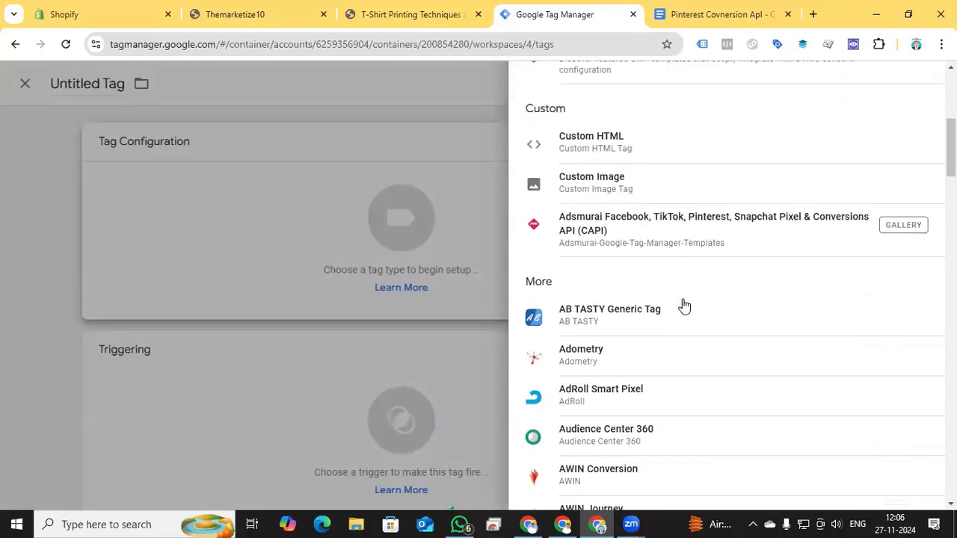
scroll(684, 305, "down", 10)
left_click(626, 344)
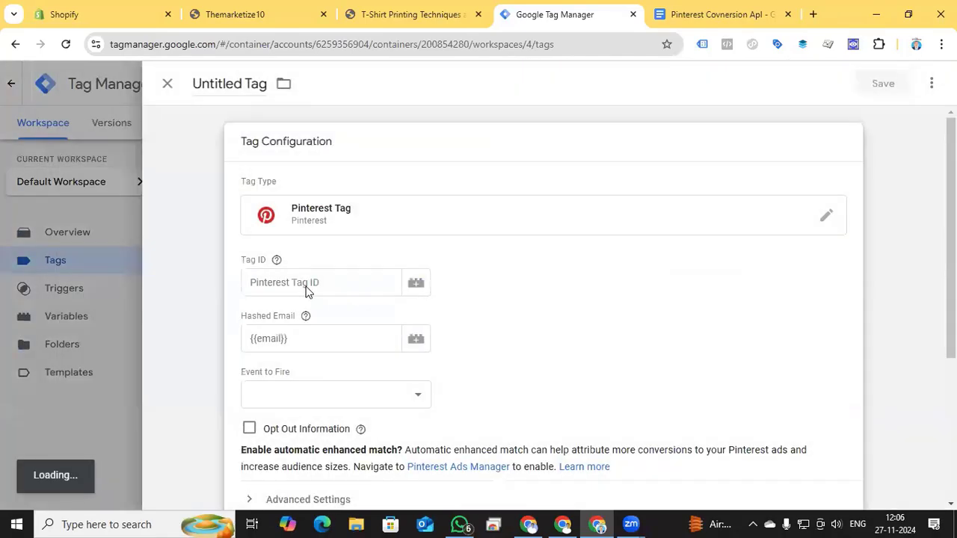
- Set the new tag's Tag ID to the {{Pinterest Tag}} variable
left_click(307, 290)
type("{{")
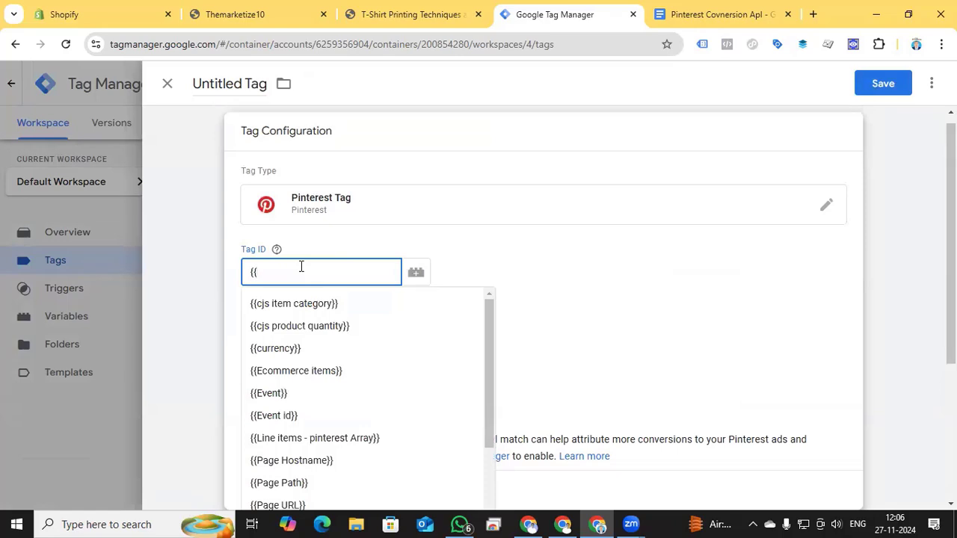
type("pin")
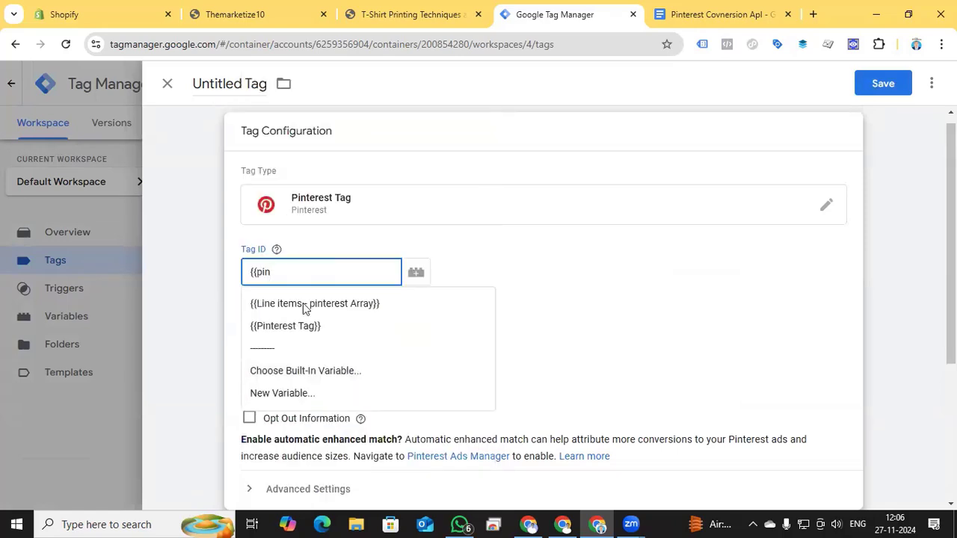
left_click(299, 326)
scroll(260, 258, "down", 1)
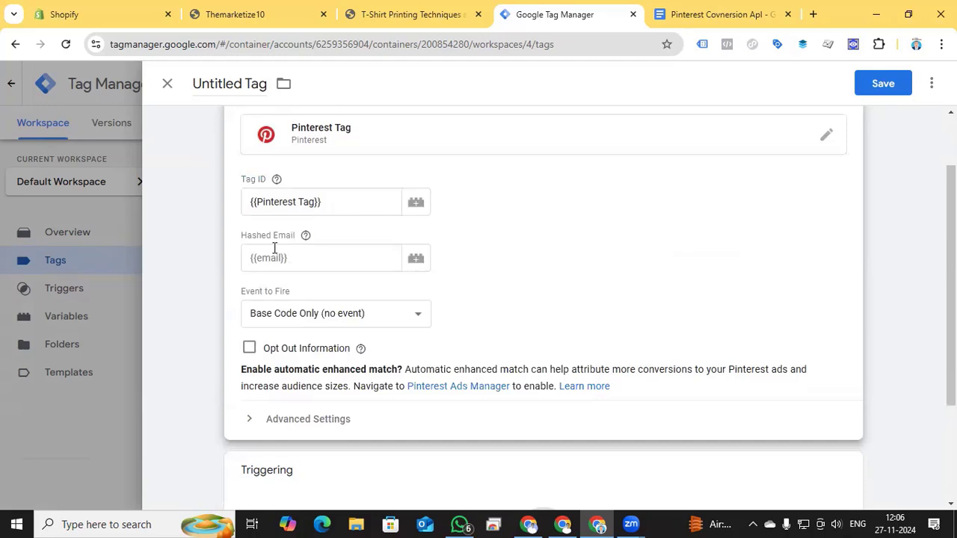
- Set the tag's event to fire to Add to Cart and its Order Value to the {{value}} variable
left_click(419, 319)
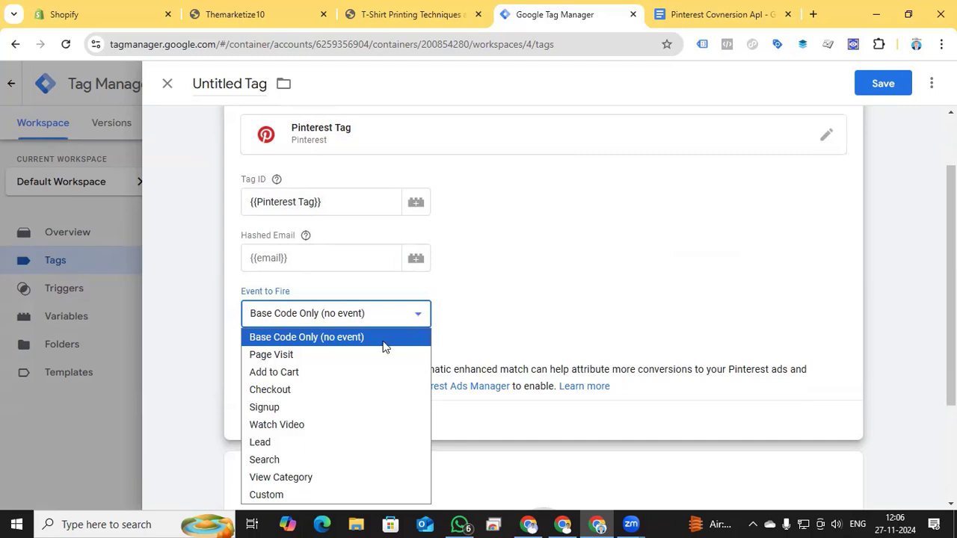
left_click(355, 374)
scroll(352, 310, "down", 2)
left_click(280, 276)
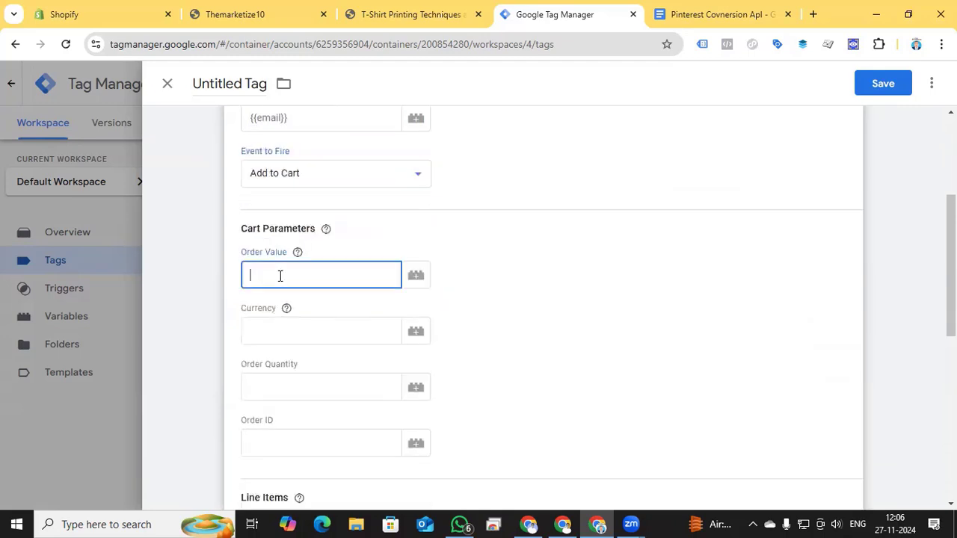
type("{{val")
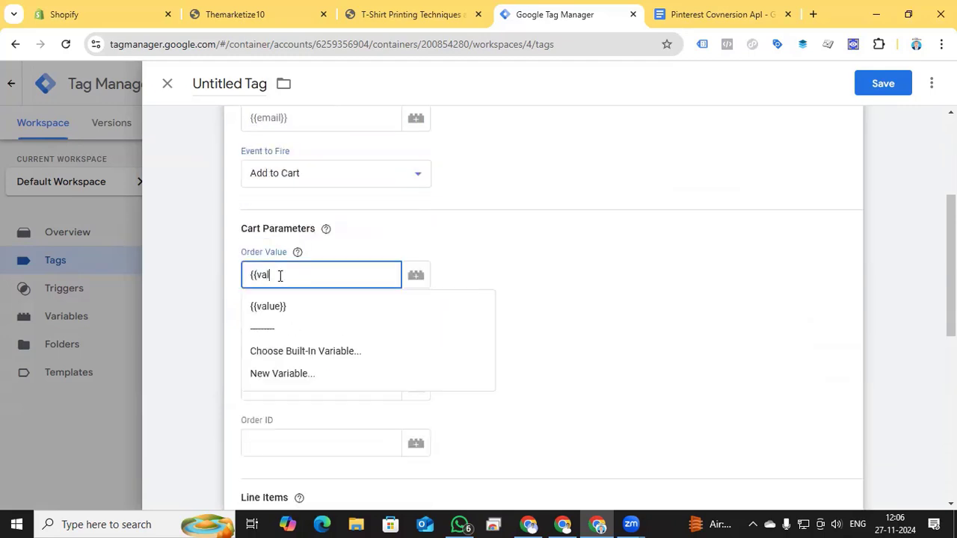
left_click(263, 308)
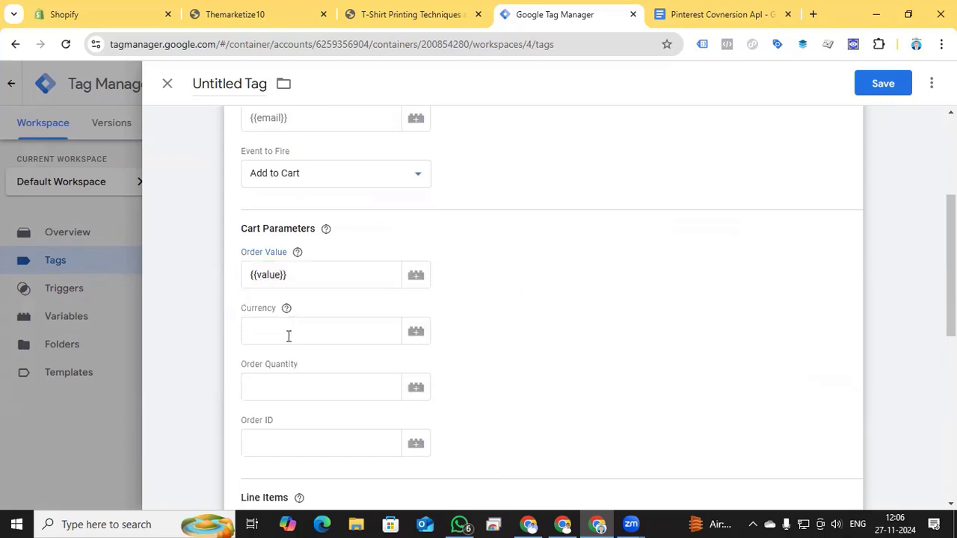
- Set the cart parameters Currency to {{currency}} and Order Quantity to {{cjs product quantity}}
left_click(288, 335)
type("{{cu")
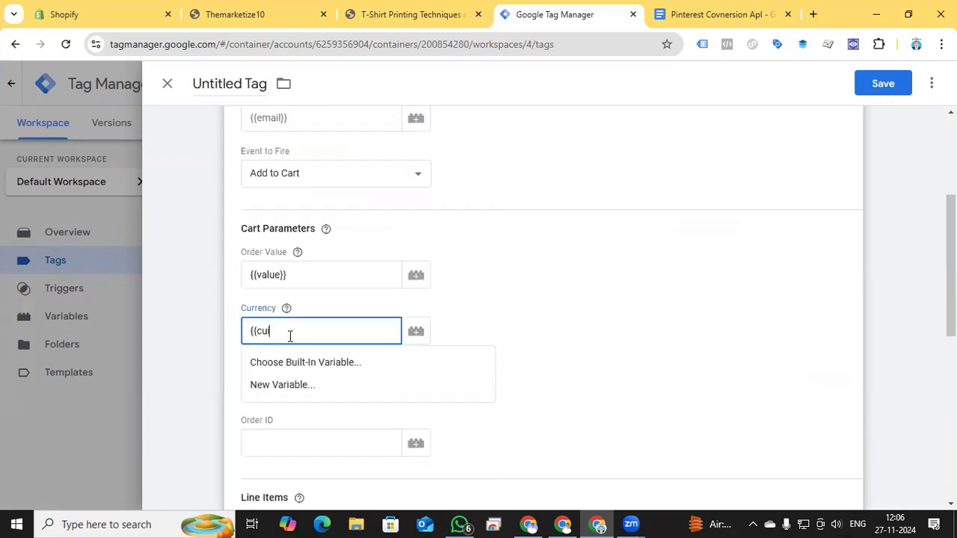
type("i")
key("BackSpace")
type("r")
left_click(290, 364)
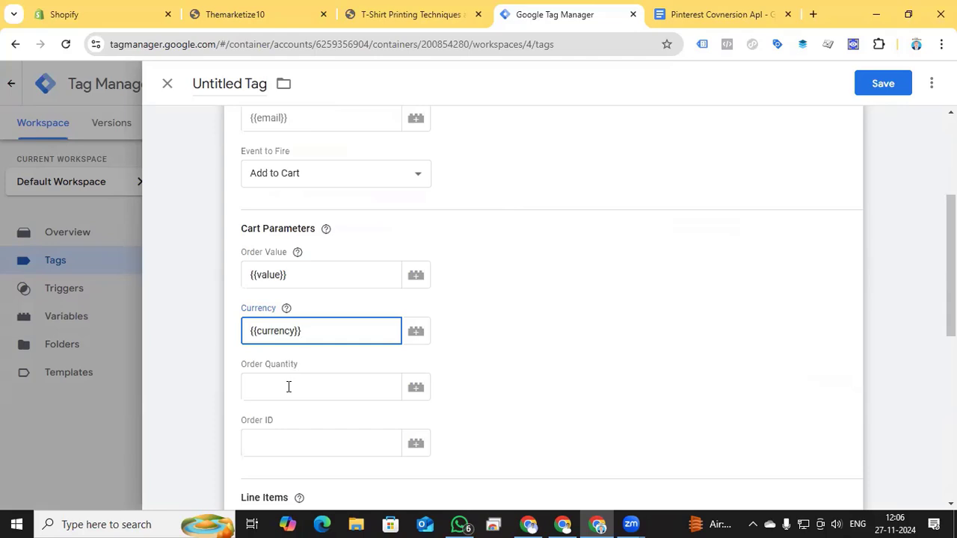
left_click(288, 386)
type("{{q")
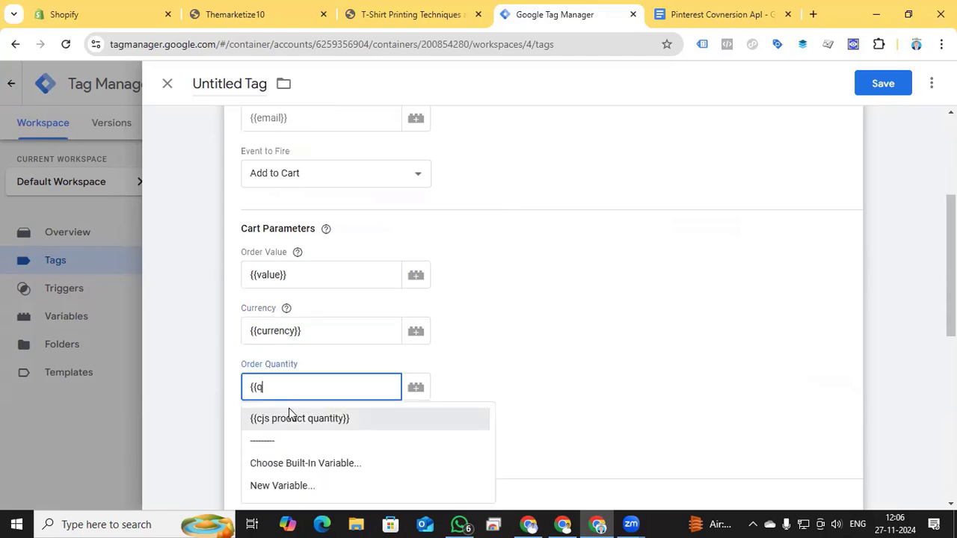
left_click(292, 417)
- Set the line items' Product ID to {{Product id}} and Product Category to {{cjs item category}}
scroll(292, 408, "down", 1)
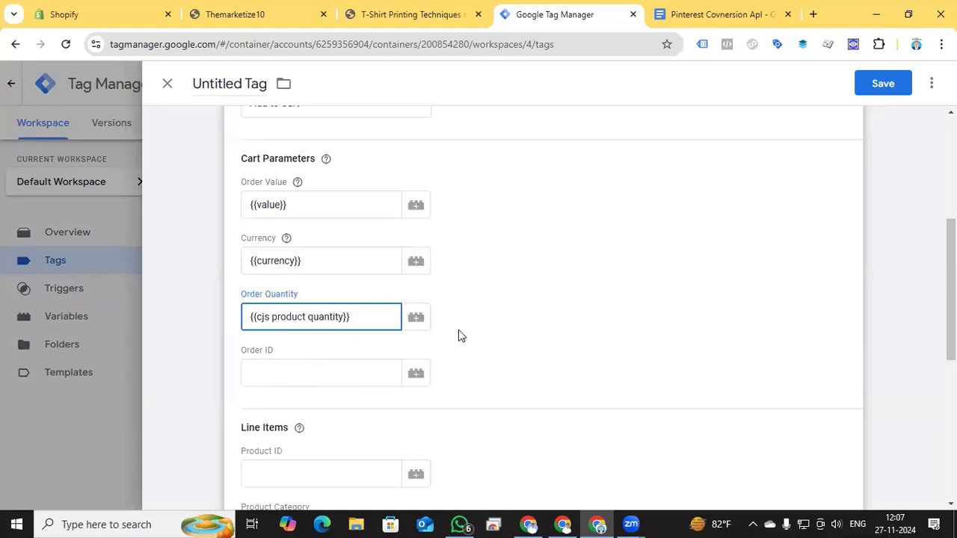
scroll(458, 330, "down", 3)
left_click(313, 267)
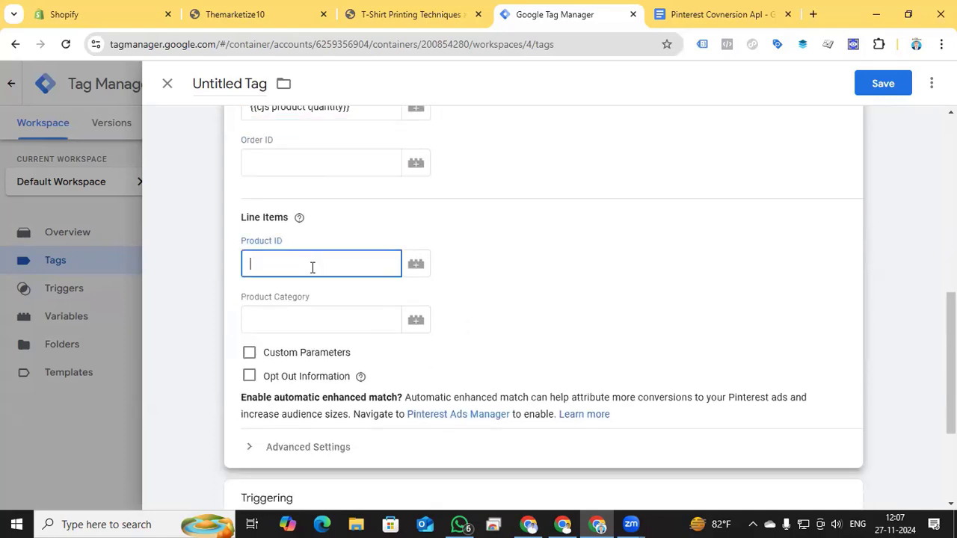
type("{{")
scroll(311, 268, "down", 3)
left_click(311, 268)
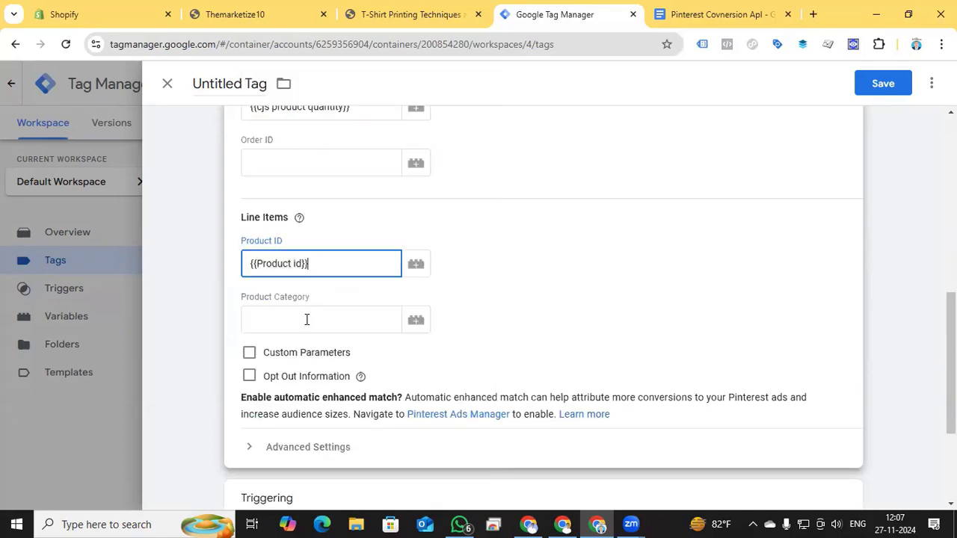
left_click(305, 320)
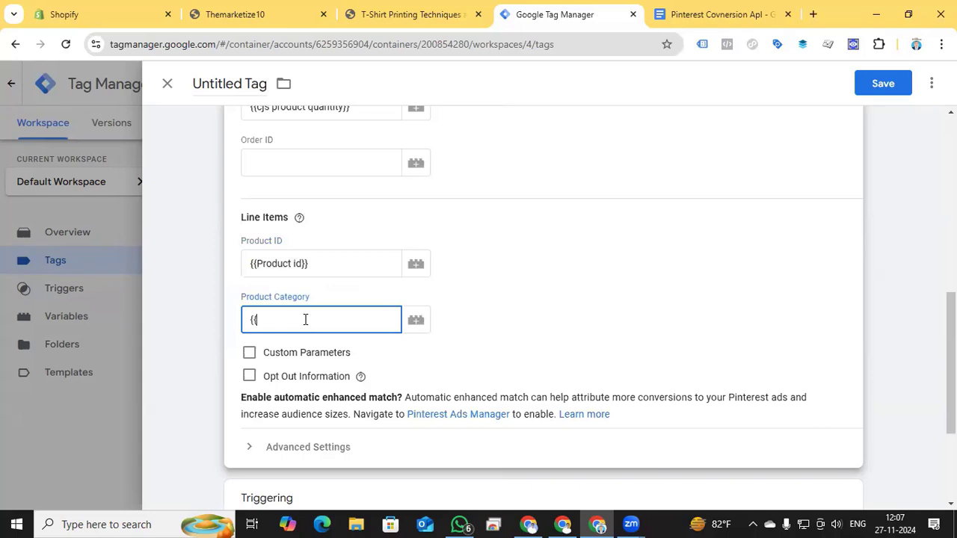
type("cat")
left_click(309, 348)
- Create a Custom Event trigger for this tag with the event name add_to_cart, firing on all custom events
scroll(271, 288, "down", 2)
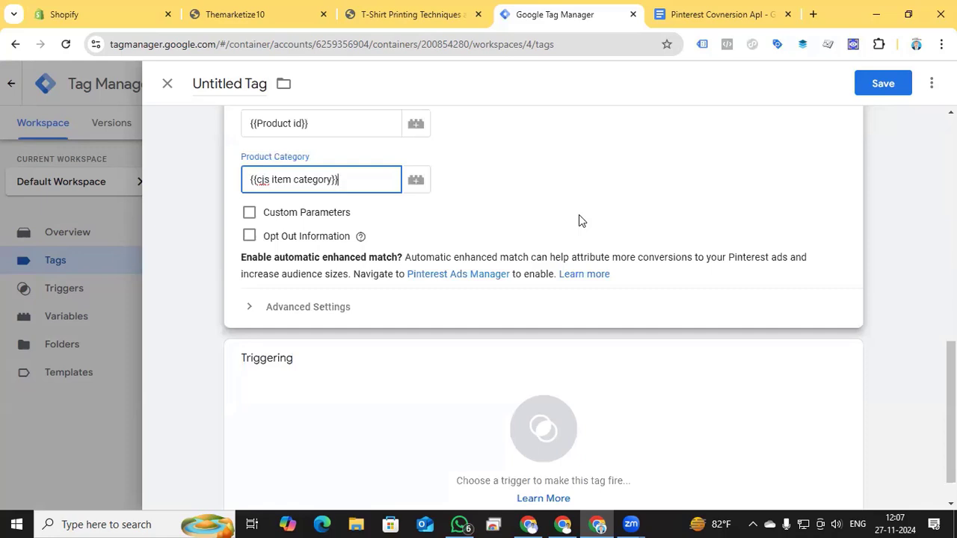
left_click(545, 423)
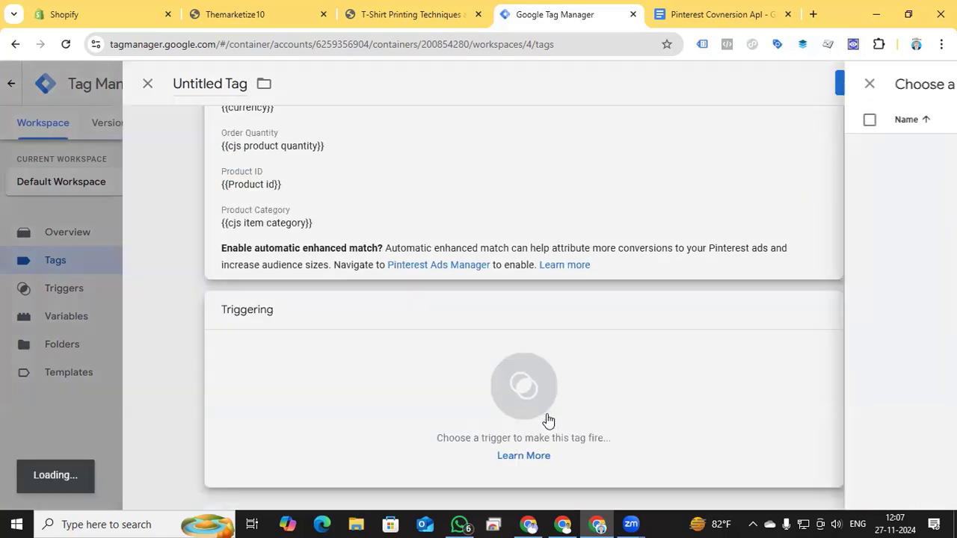
left_click(926, 83)
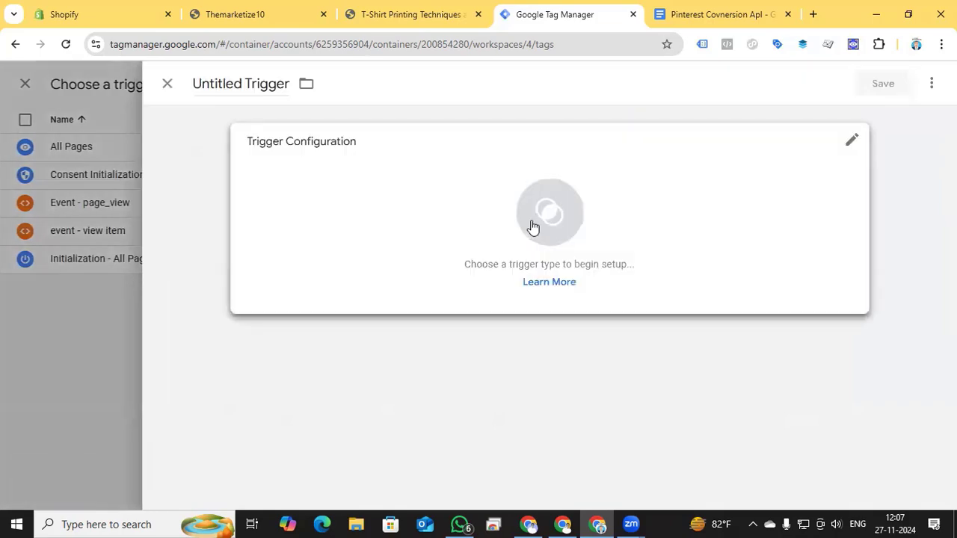
left_click(533, 224)
scroll(611, 370, "down", 3)
scroll(611, 359, "up", 3)
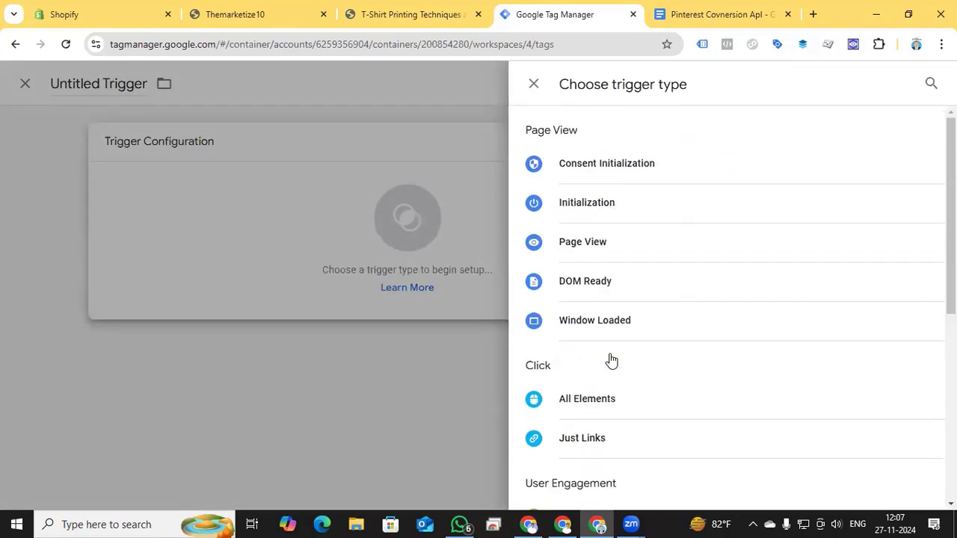
scroll(611, 359, "down", 5)
left_click(520, 332)
left_click(274, 280)
type("add_to_cart")
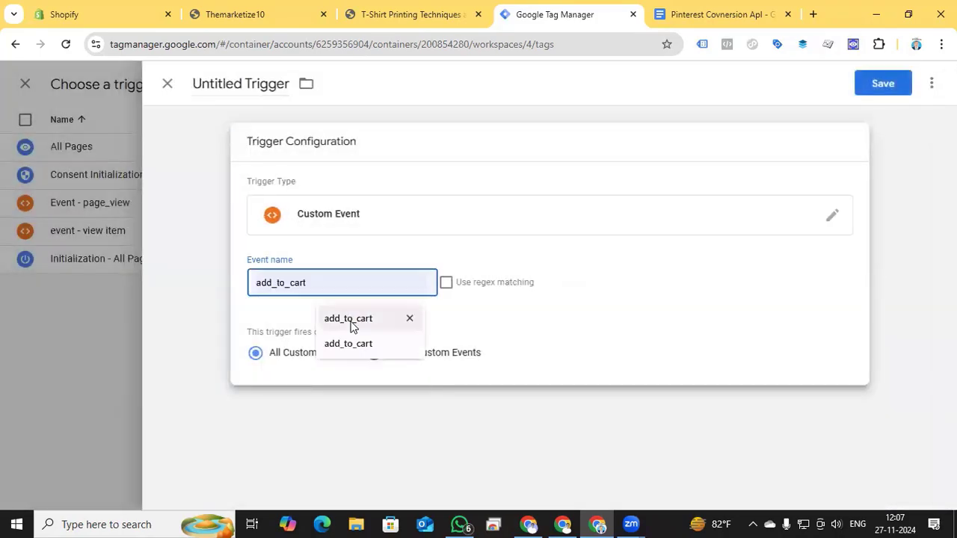
left_click(352, 320)
- Name the trigger "Event - add to cart" and save it
left_click(236, 82)
type("Even")
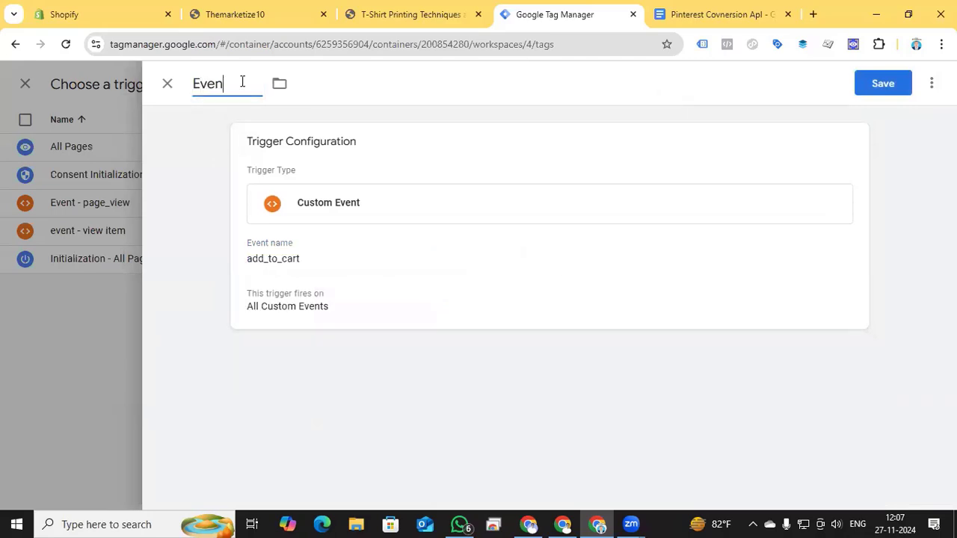
type("t - add to cart")
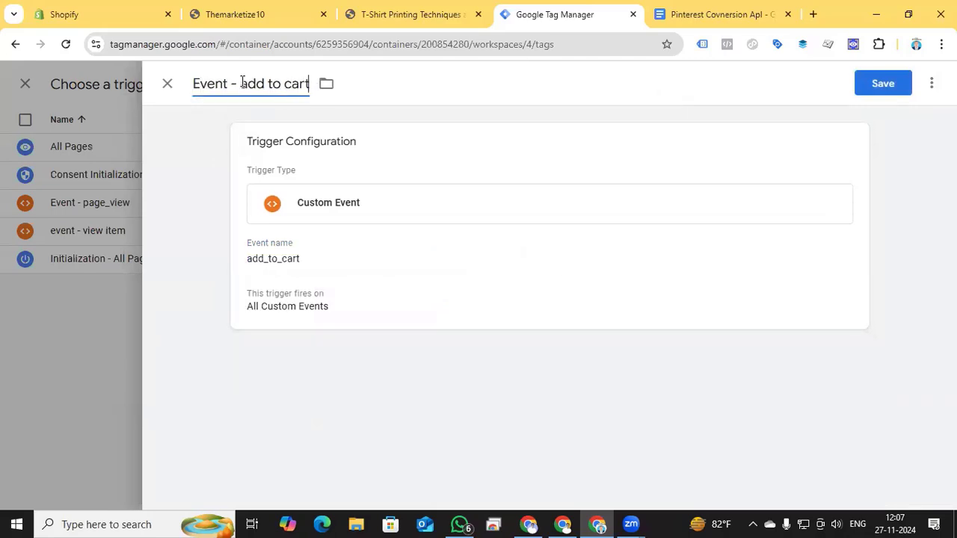
left_click(870, 87)
- Name the tag "Pinterest add to cart" and save it
left_click(220, 89)
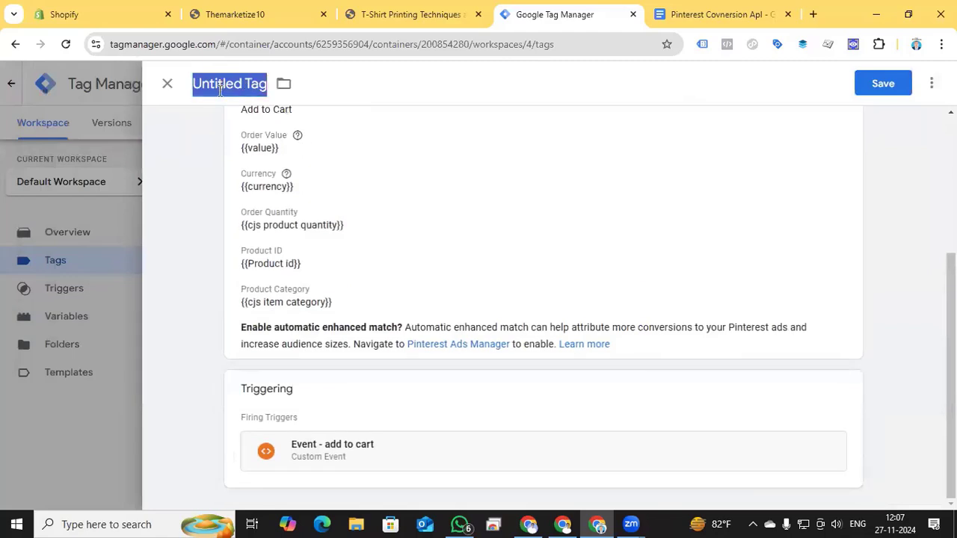
type("Pinterest add to")
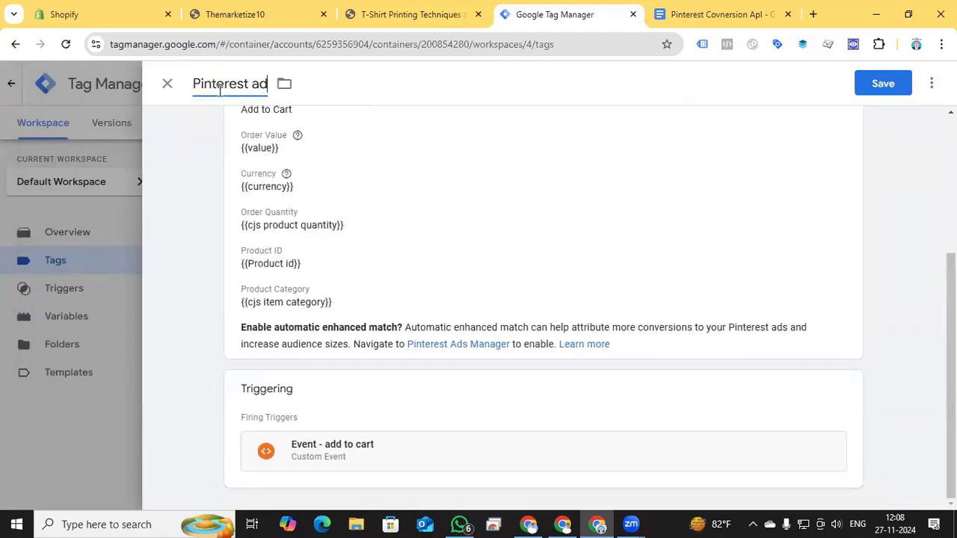
type(" cart")
left_click(883, 83)
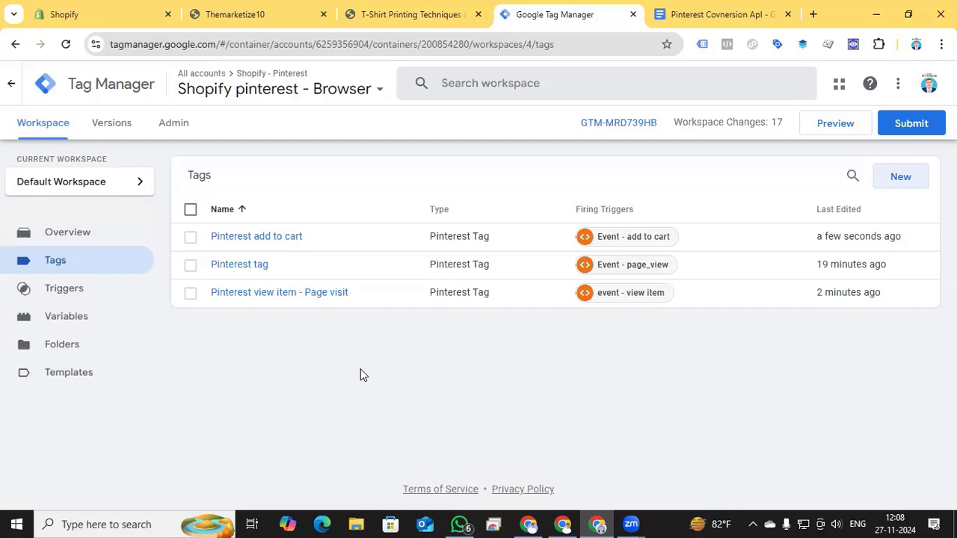
- On the store's order confirmation page, examine the purchase event's customer and ecommerce fields in DataLayer Checker Plus
left_click(737, 15)
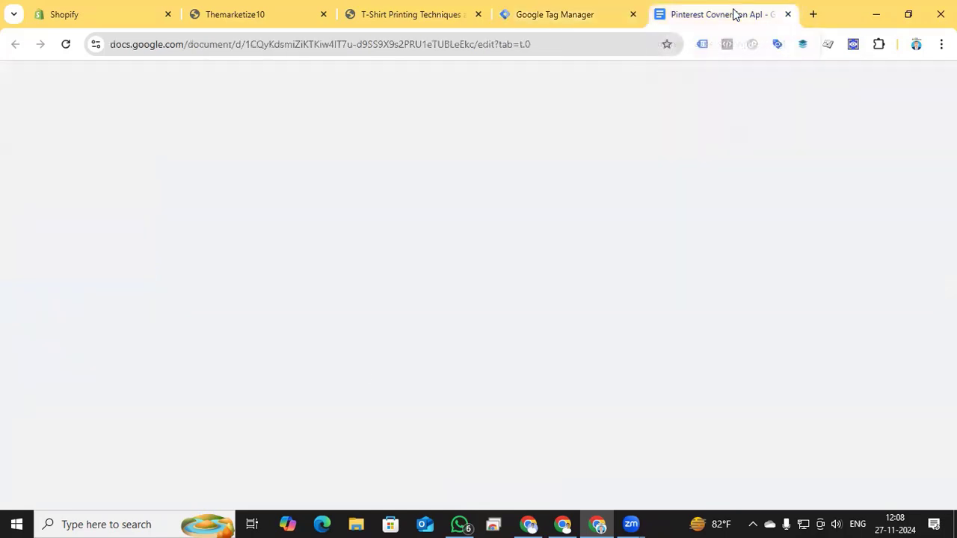
left_click(394, 15)
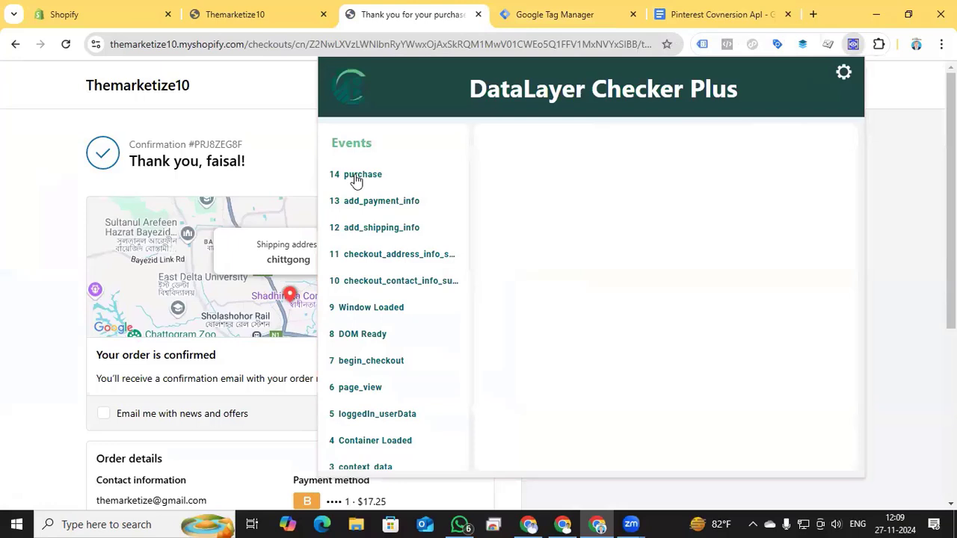
left_click(356, 178)
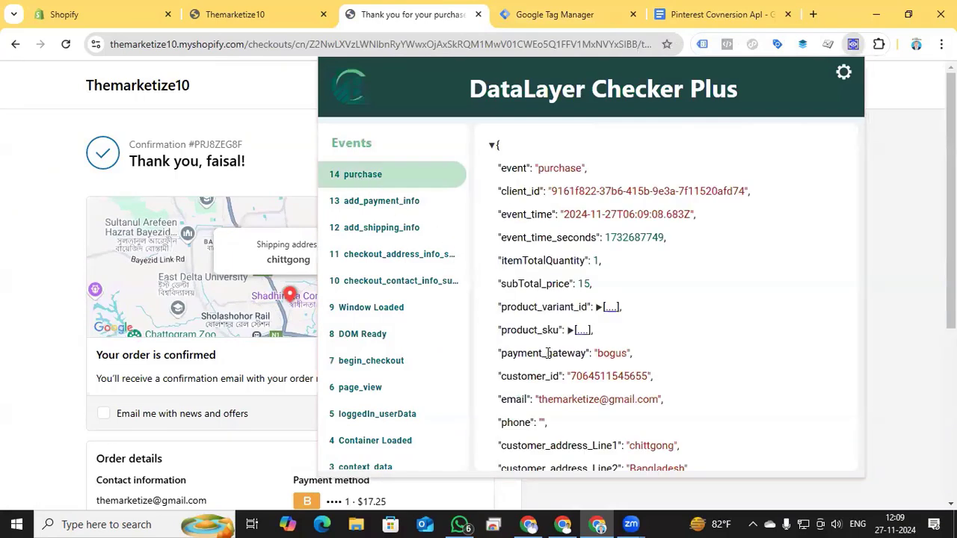
scroll(548, 353, "down", 1)
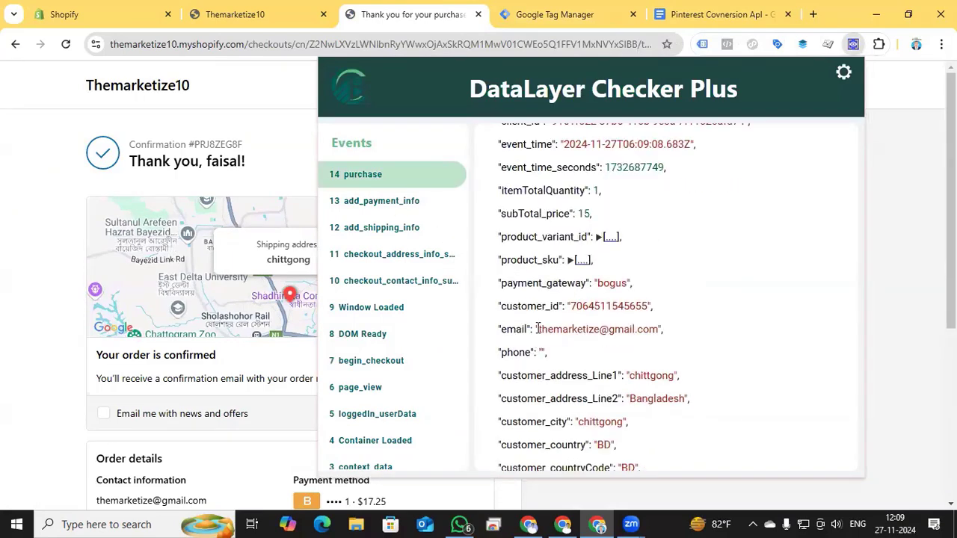
left_click_drag(537, 329, 648, 324)
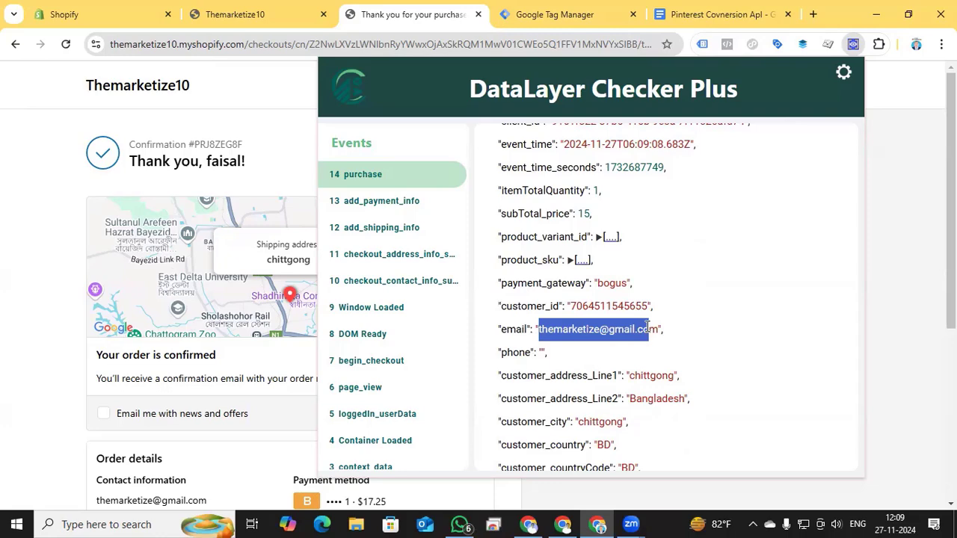
scroll(647, 326, "up", 1)
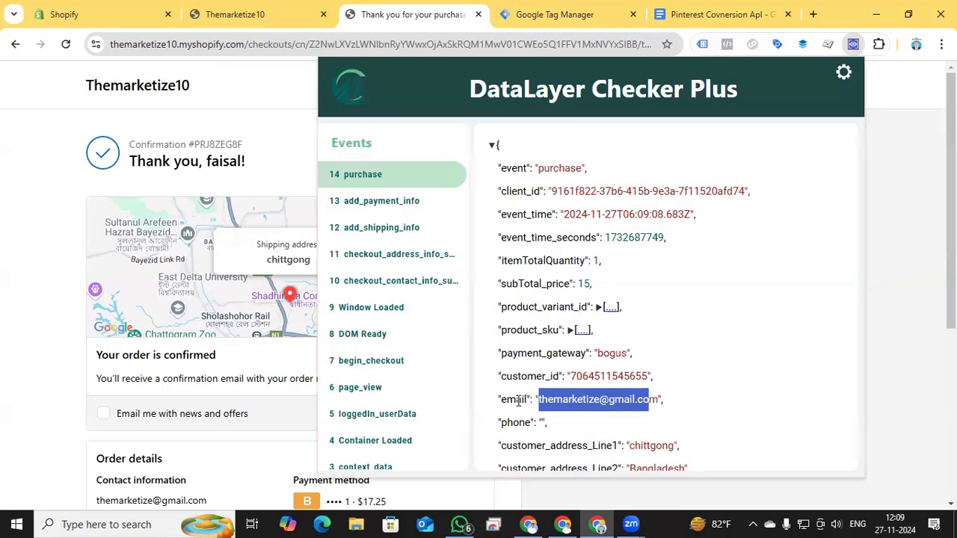
scroll(523, 374, "down", 6)
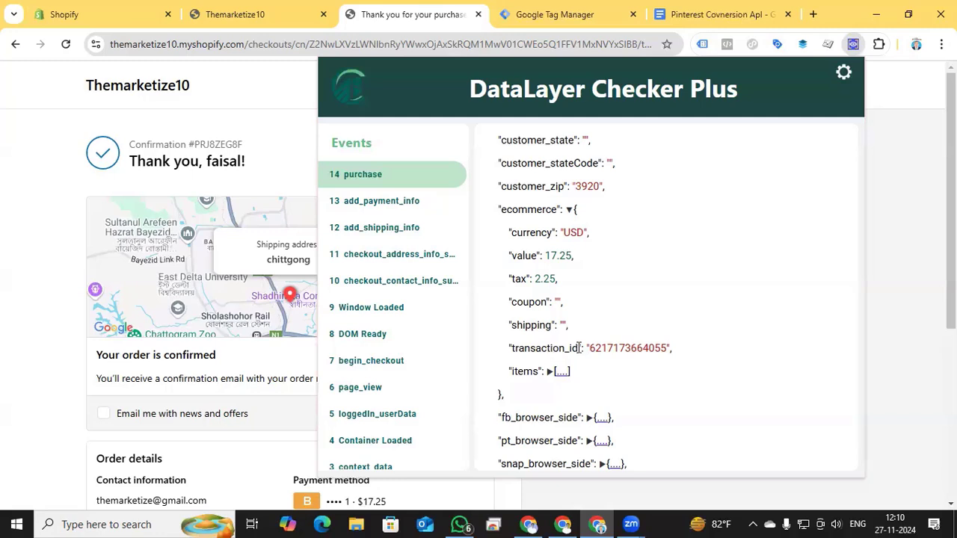
scroll(576, 346, "up", 1)
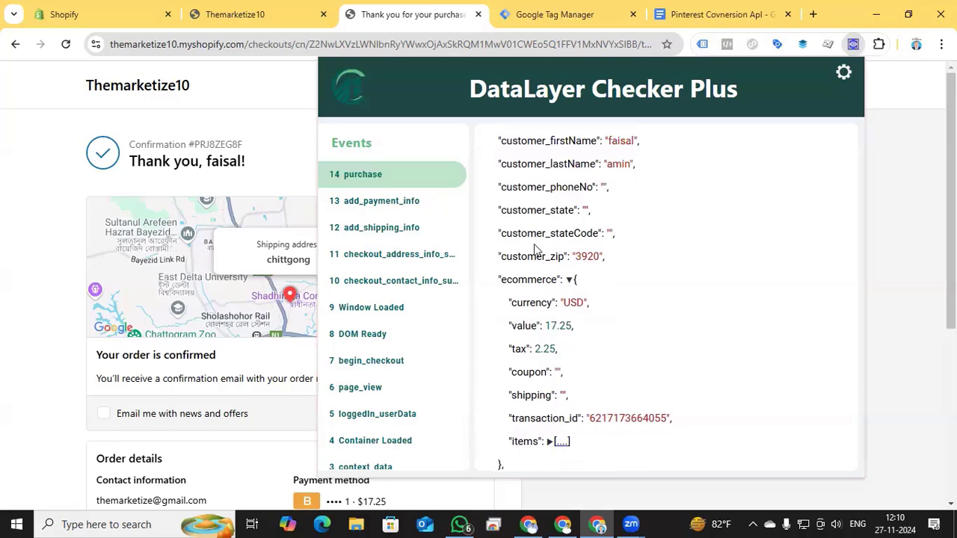
- Switch back to Google Tag Manager and start a new variable of type Data Layer Variable
left_click(551, 15)
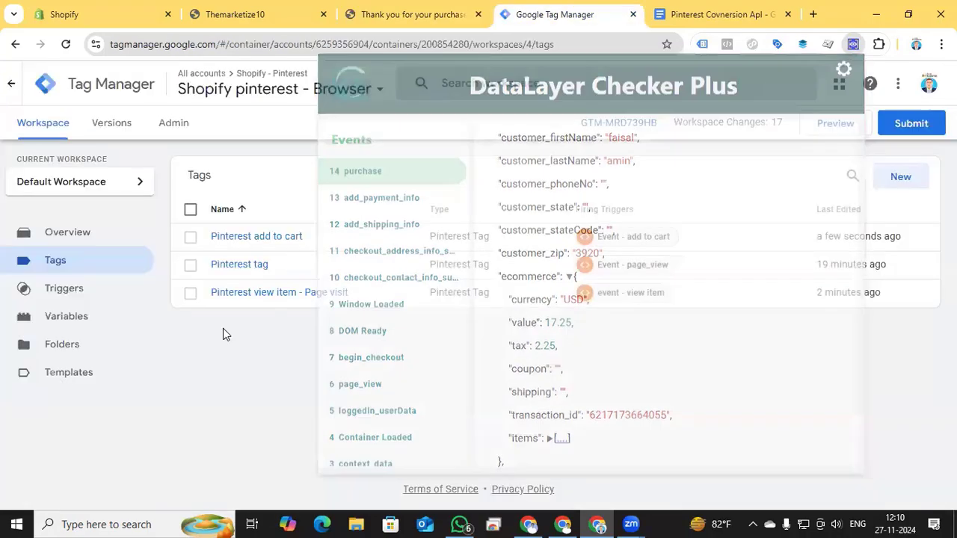
left_click(72, 318)
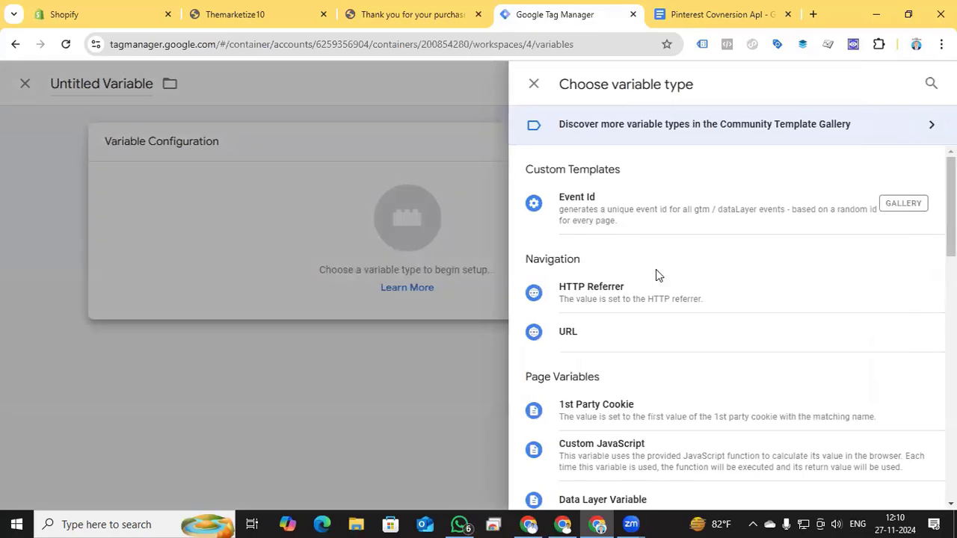
scroll(656, 273, "down", 12)
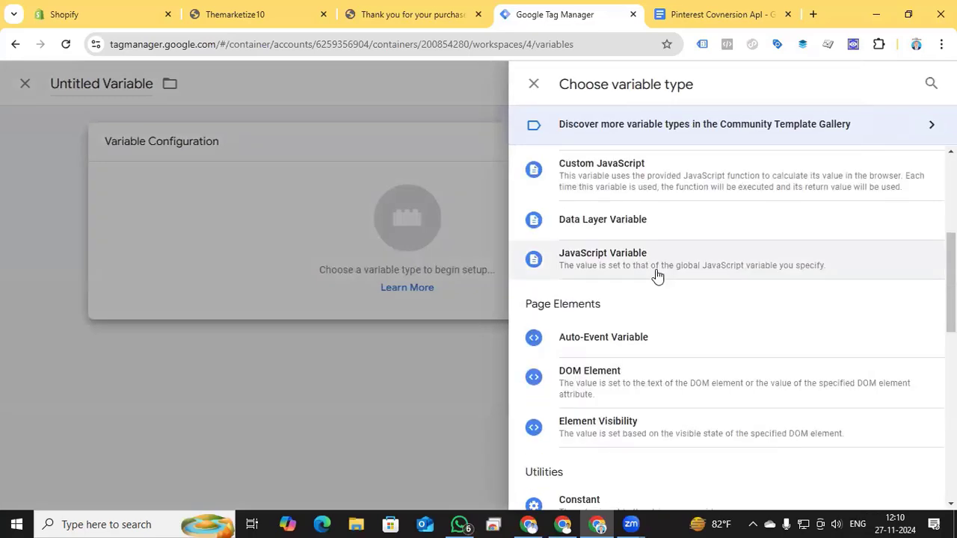
scroll(657, 277, "up", 5)
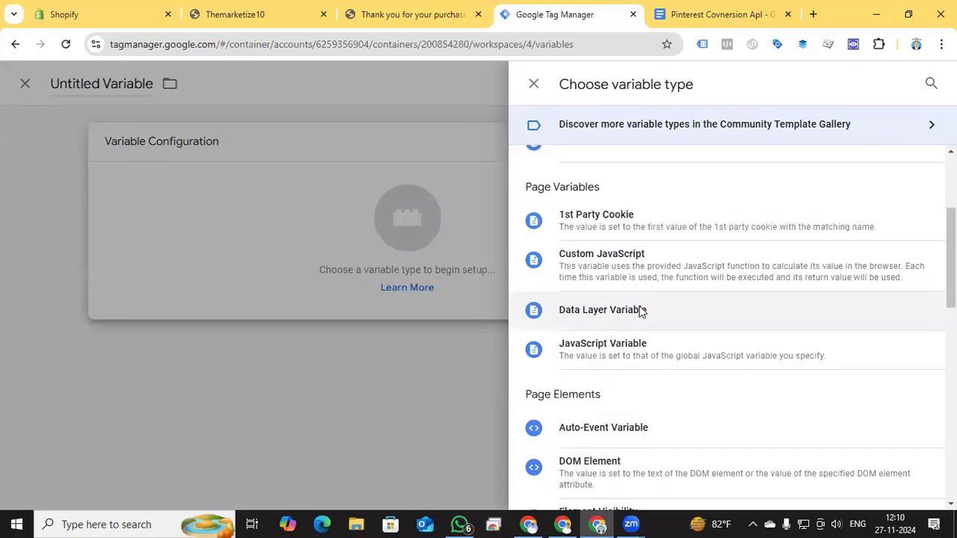
left_click(638, 310)
left_click(346, 276)
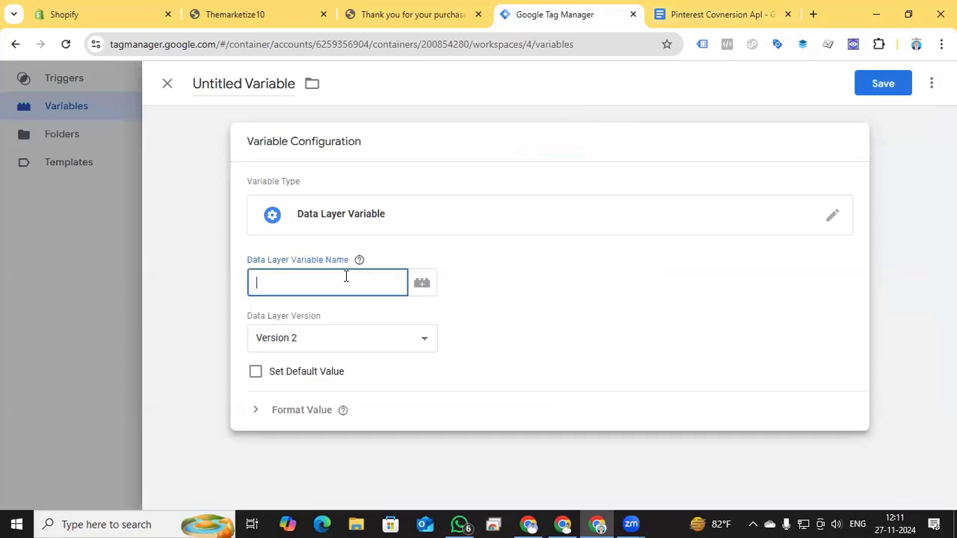
- Set the data layer variable's name to email, copied from the purchase event in DataLayer Checker Plus on the order confirmation page
left_click(413, 15)
double_click(516, 399)
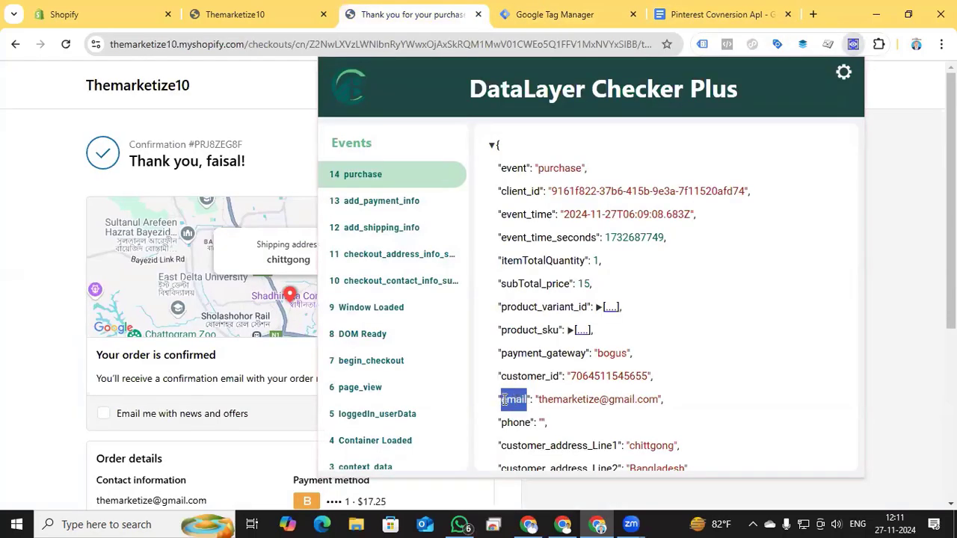
key("ctrl+c")
key("ctrl+Tab")
left_click(369, 280)
key("ctrl+v")
- Name the variable "email" and save it
double_click(254, 83)
key("ctrl+a")
key("ctrl+v")
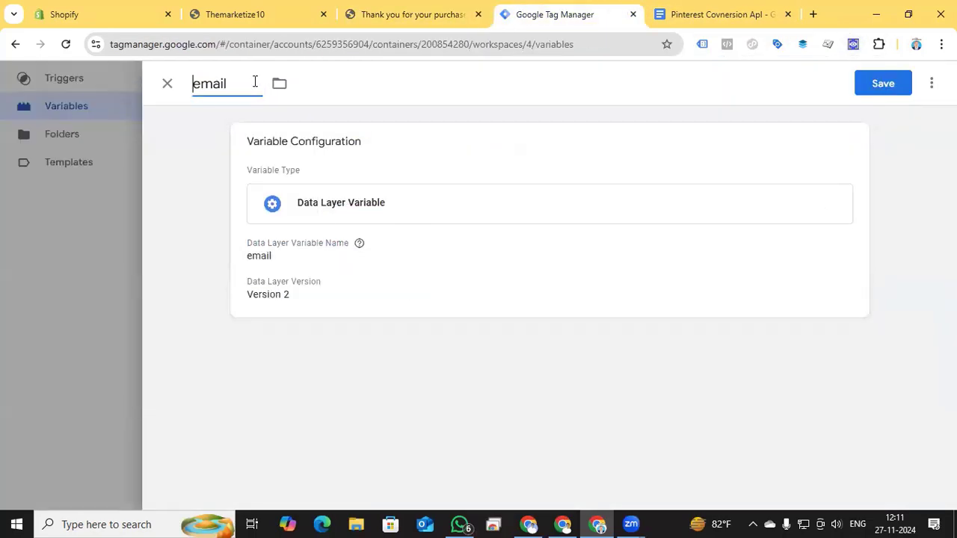
left_click(881, 84)
scroll(75, 361, "up", 2)
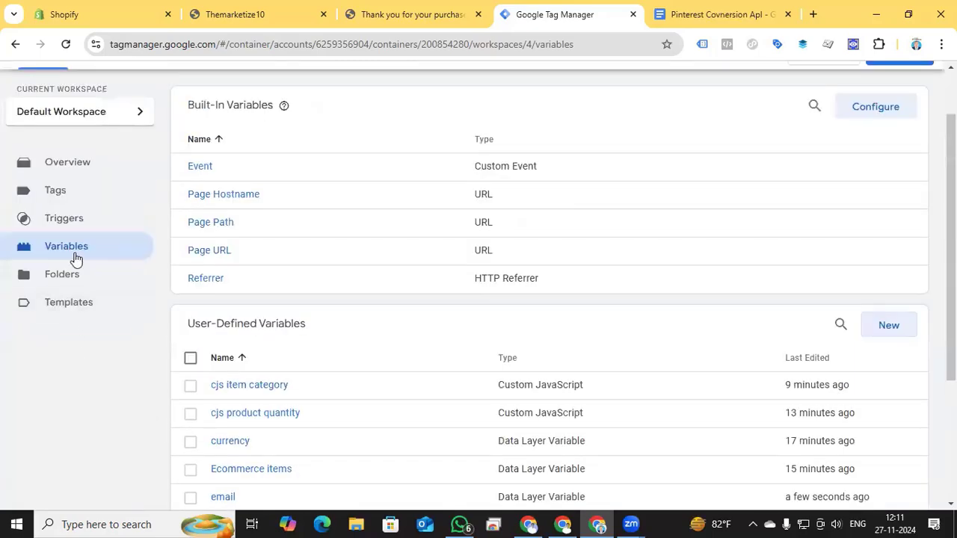
- Create a new tag of type Pinterest Tag
left_click(71, 199)
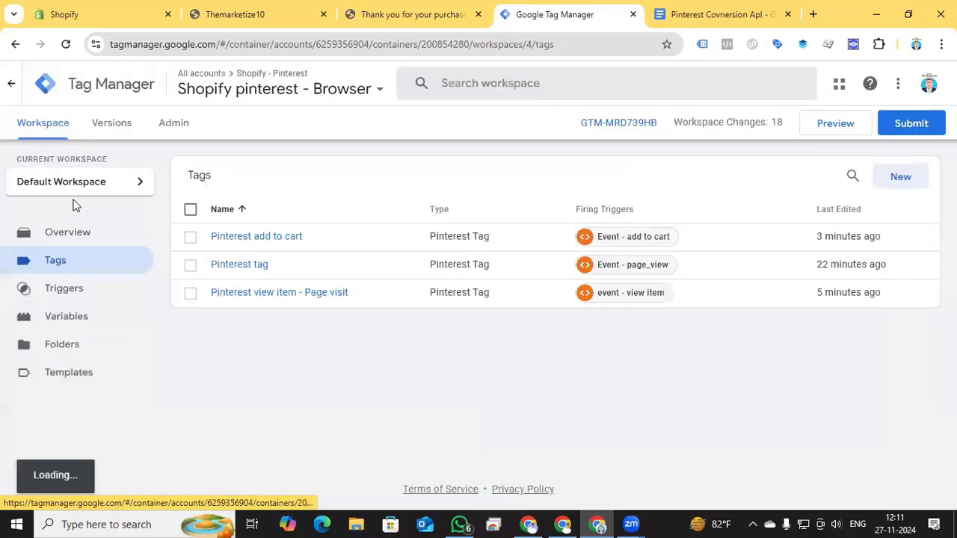
left_click(900, 178)
left_click(543, 214)
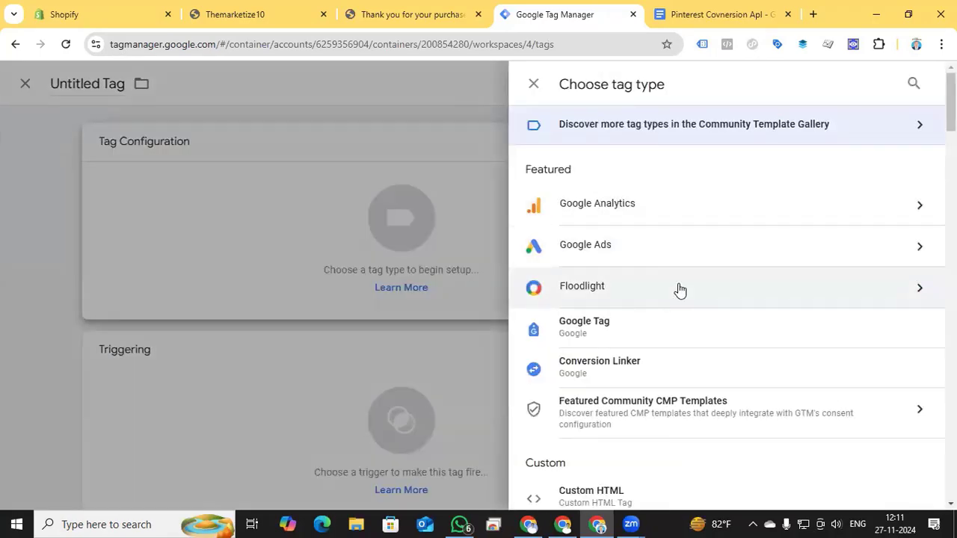
scroll(680, 291, "down", 20)
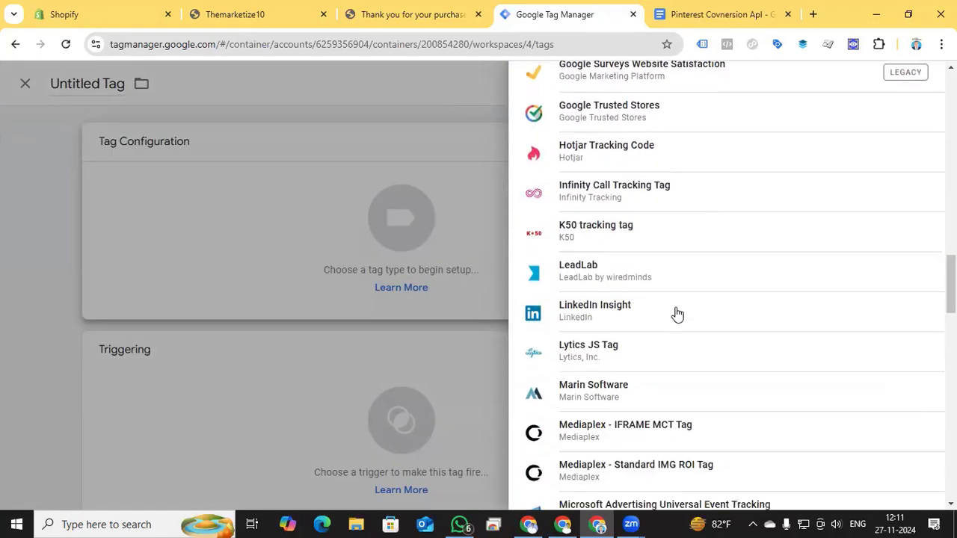
scroll(677, 314, "down", 6)
left_click(641, 295)
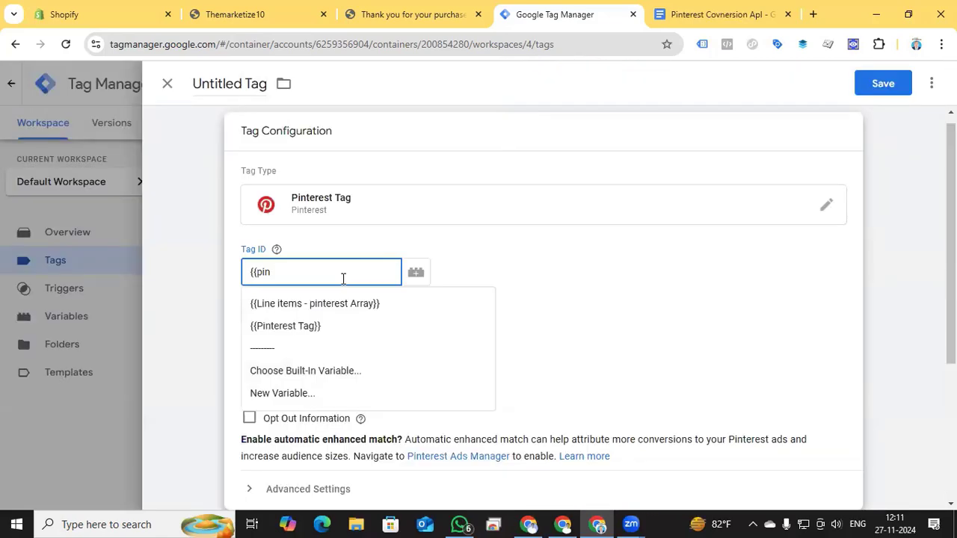
- Set the Tag ID to {{Pinterest Tag}} and the Hashed Email to {{email}}
left_click(326, 326)
left_click(321, 325)
type("{{e")
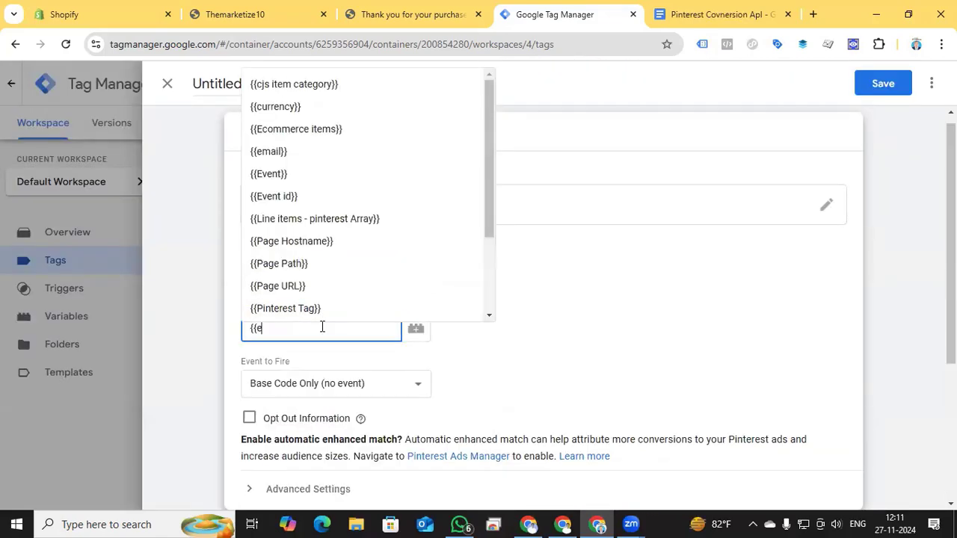
left_click(299, 152)
scroll(421, 324, "down", 1)
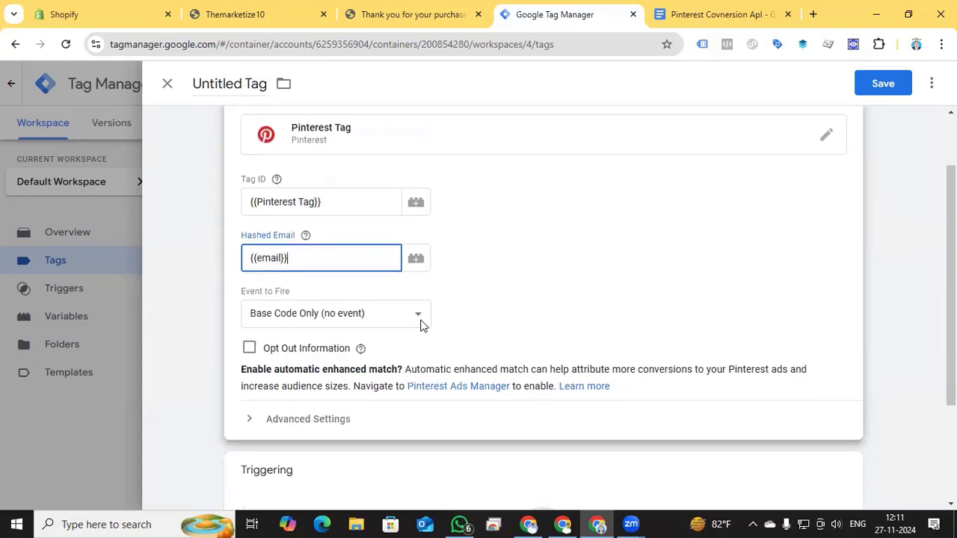
- Set the tag's event to fire to Checkout
left_click(421, 321)
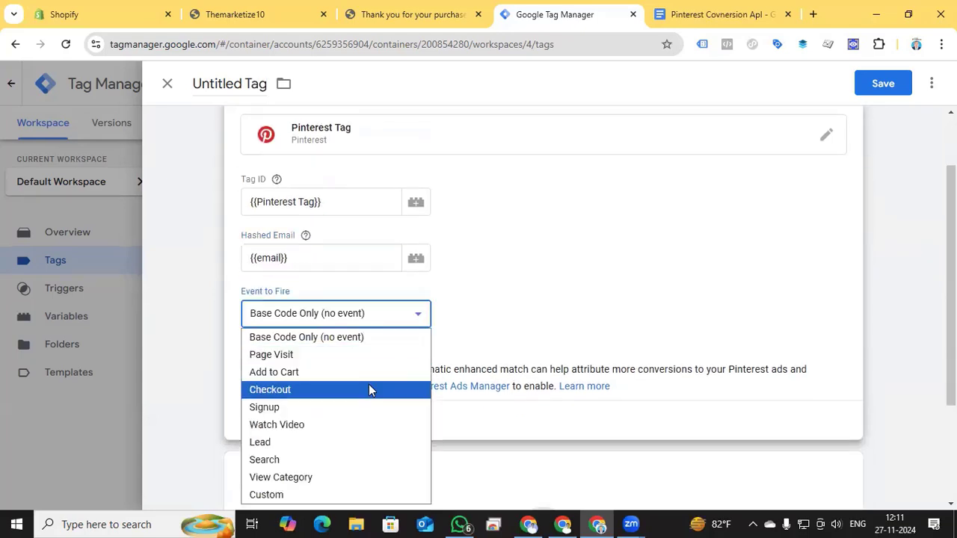
left_click(369, 385)
left_click(419, 316)
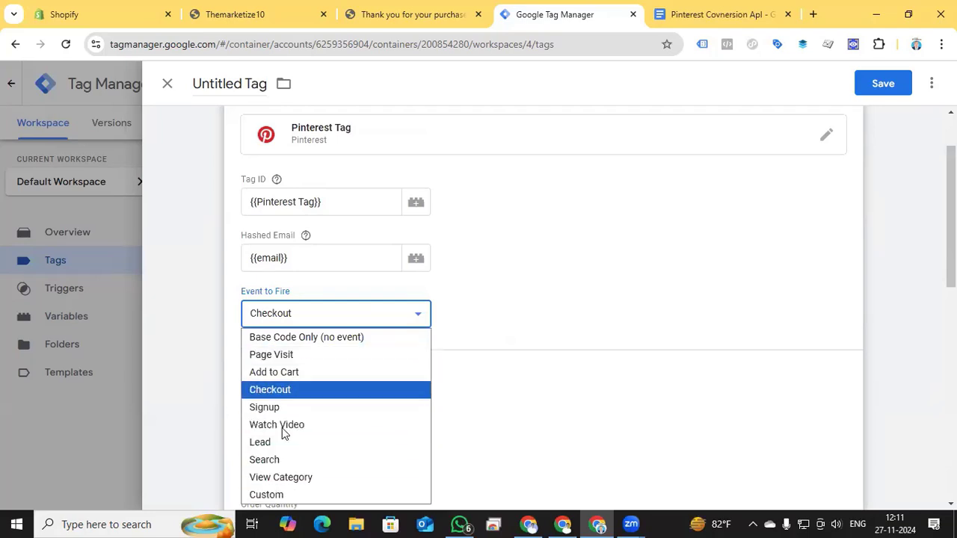
left_click(507, 299)
scroll(449, 321, "down", 2)
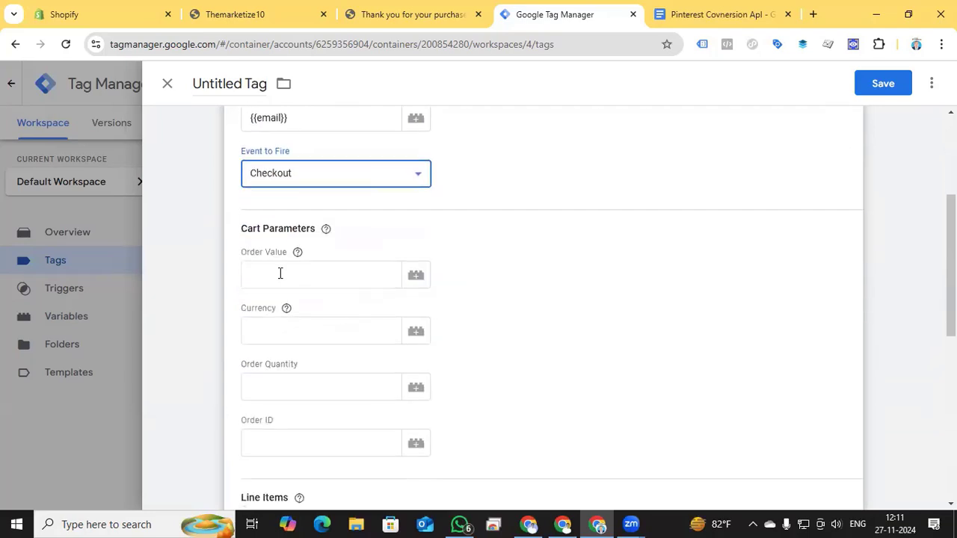
- In the cart parameters, set Order Value to {{value}} and Currency to {{currency}}
left_click(309, 274)
type("{{")
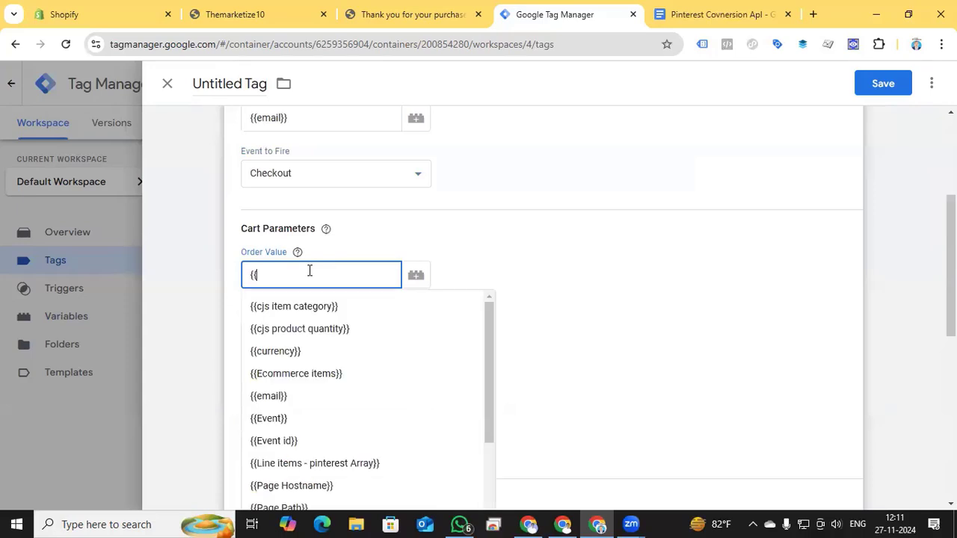
type("val")
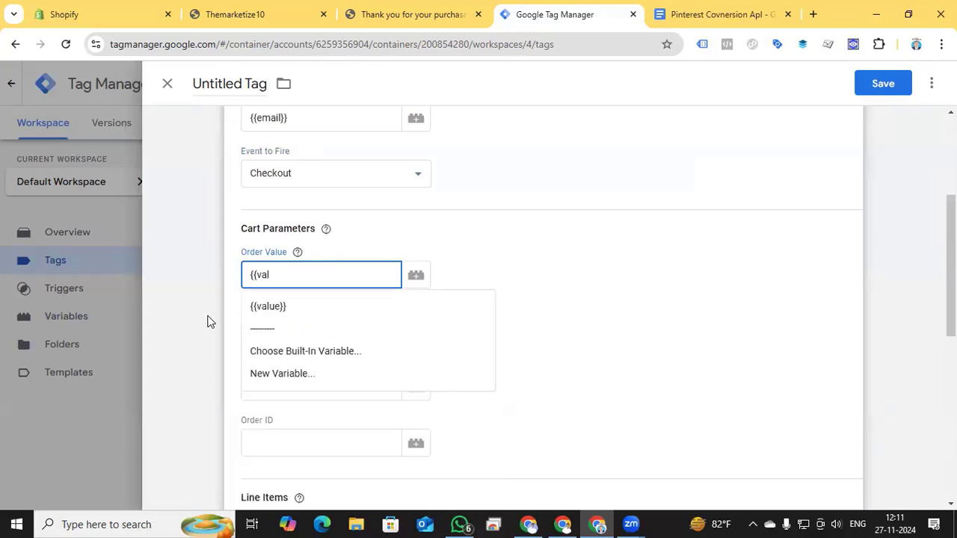
left_click(268, 307)
left_click(289, 329)
type("{{curr")
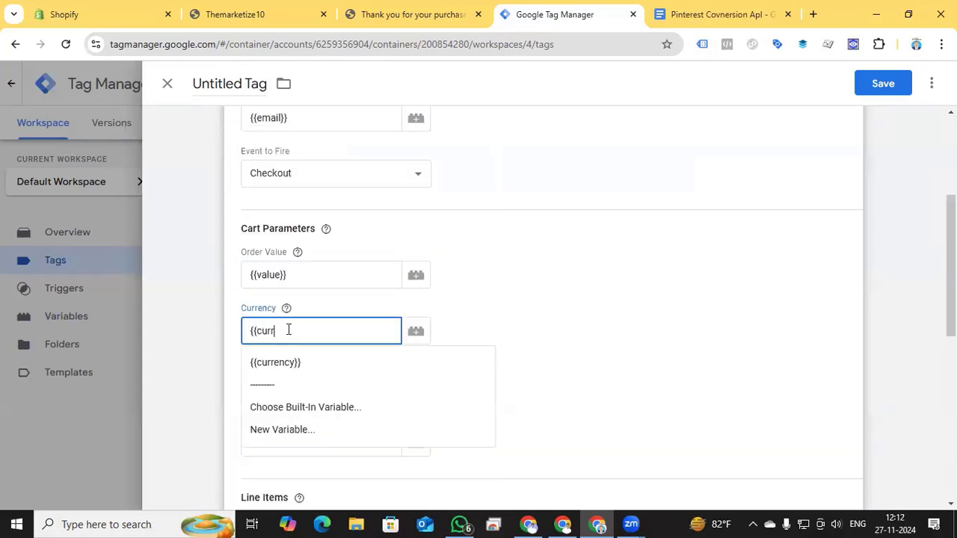
left_click(297, 363)
- Set the Order Quantity cart parameter to {{cjs product quantity}}
left_click(323, 387)
type("{{qu")
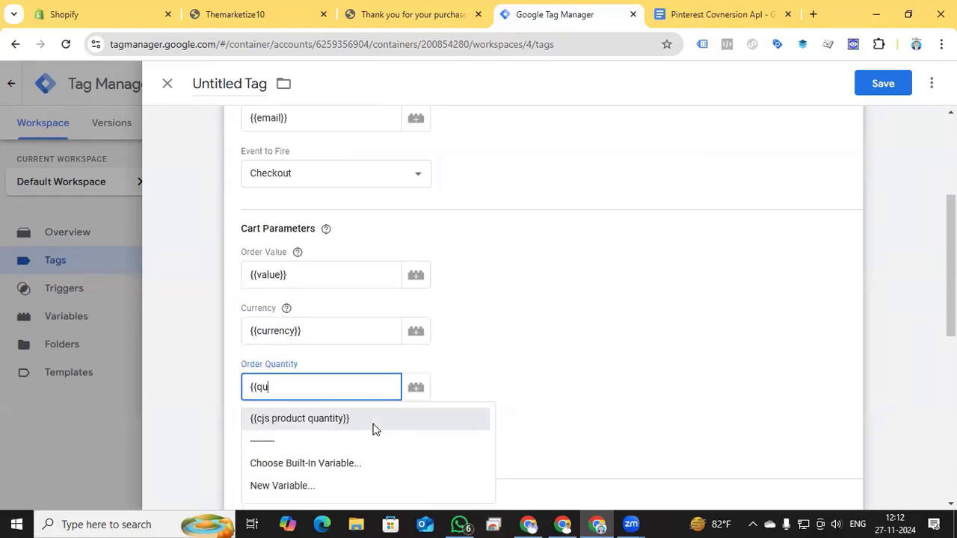
type("an")
left_click(374, 419)
scroll(331, 294, "down", 2)
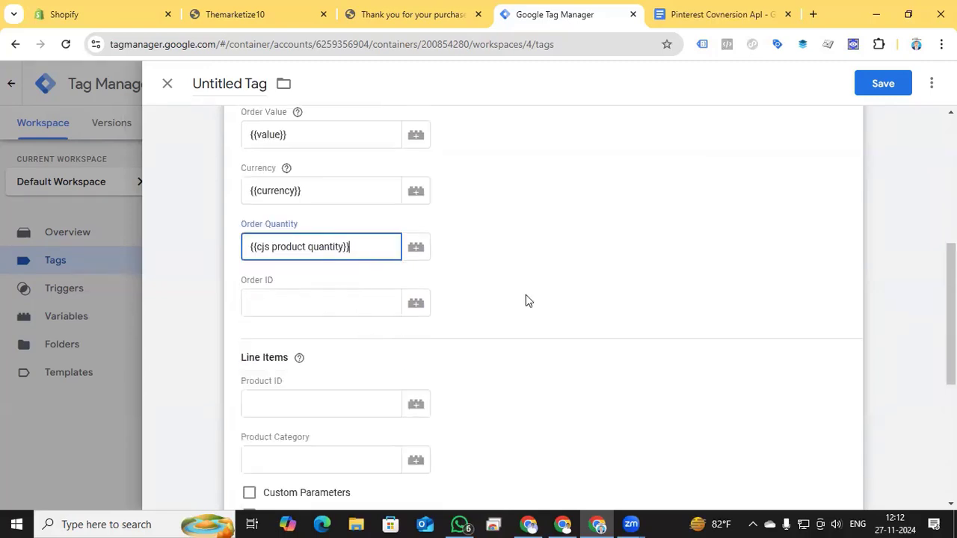
- Enable custom parameters and add the parameter line_items with the value {{Line items - pinterest Array}}
scroll(526, 296, "down", 1)
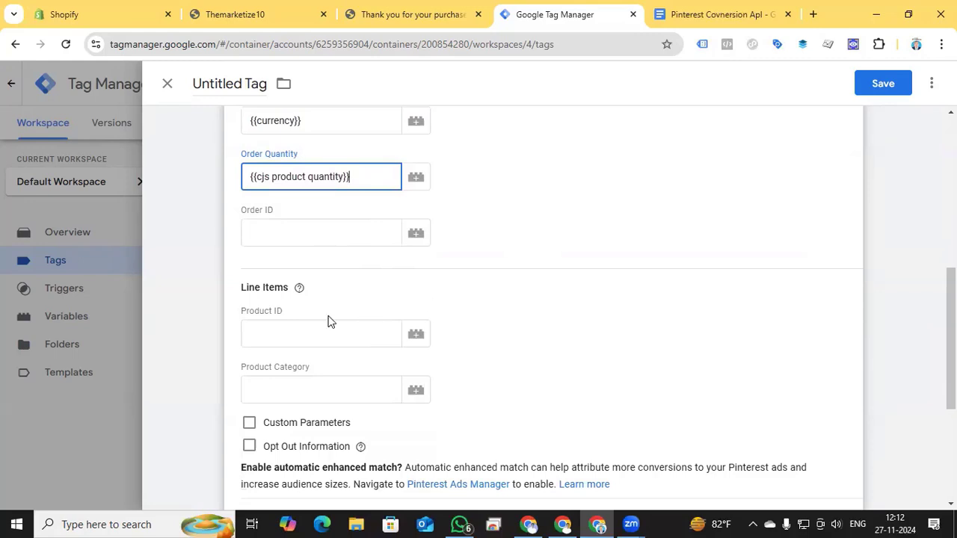
scroll(327, 321, "down", 2)
left_click(278, 359)
scroll(221, 270, "up", 2)
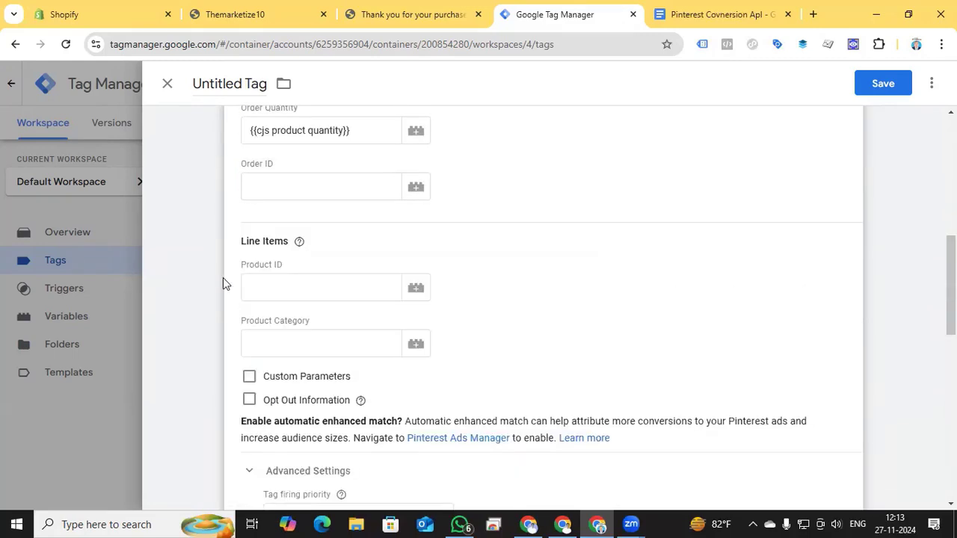
scroll(351, 306, "down", 1)
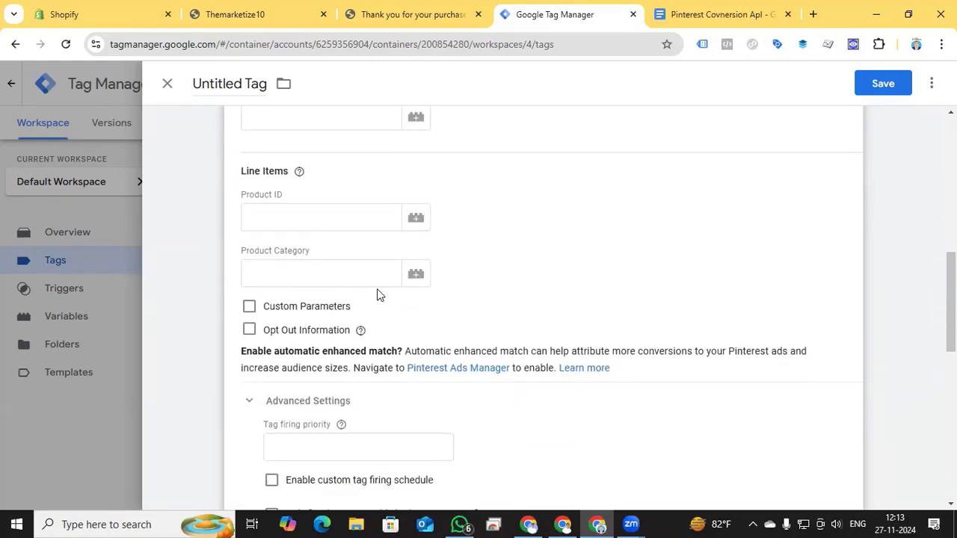
left_click(249, 308)
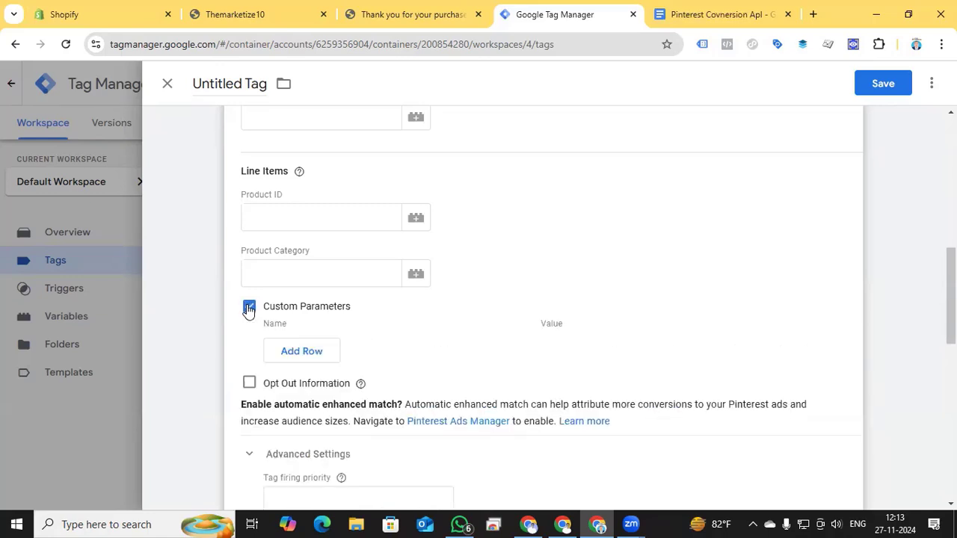
left_click(320, 355)
left_click(320, 354)
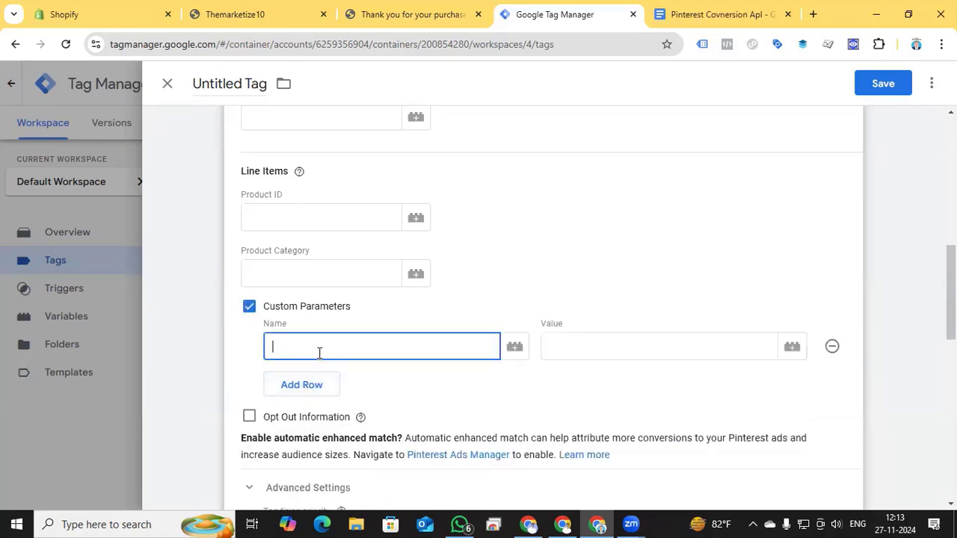
type("line_items")
left_click(668, 346)
type("{{lin")
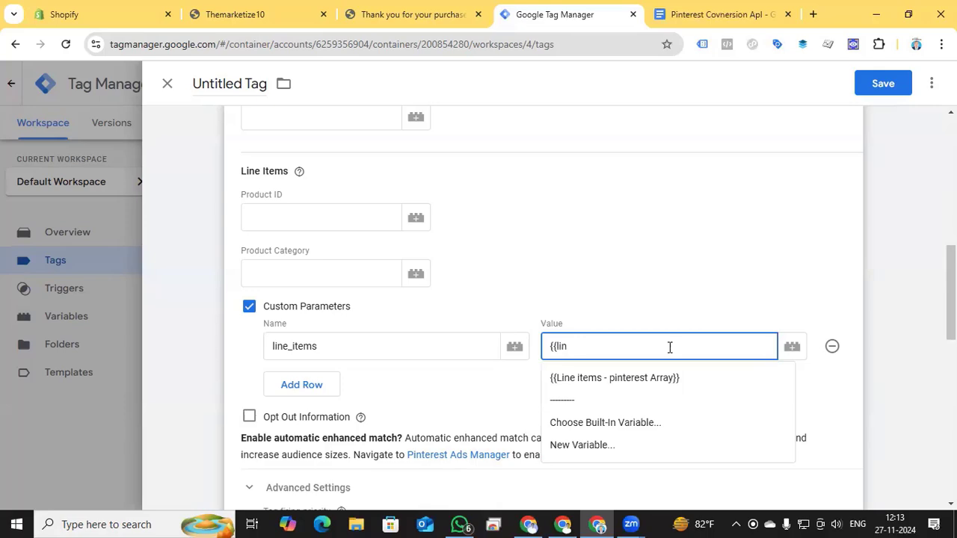
left_click(603, 380)
- Create a new Custom Event trigger for the tag with the event name purchase
scroll(463, 350, "up", 7)
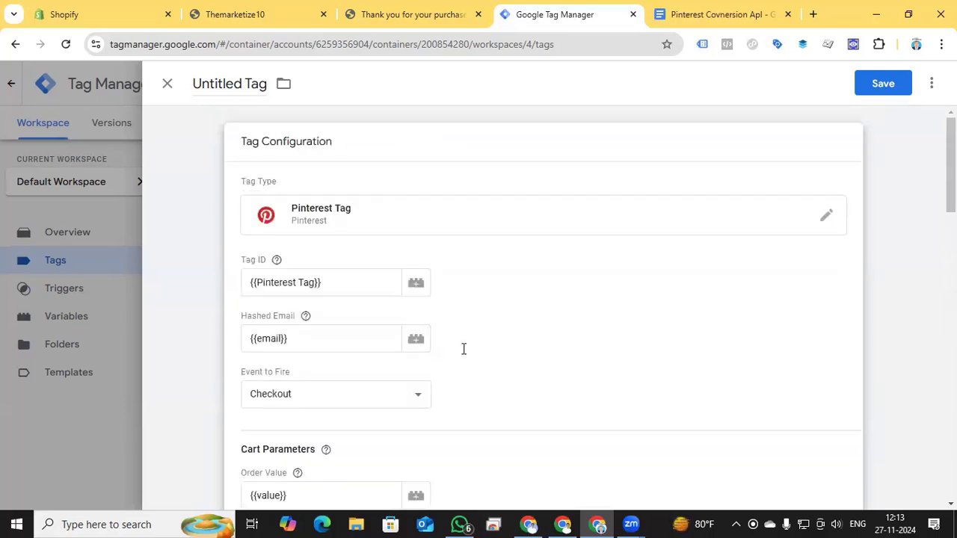
scroll(463, 350, "down", 10)
scroll(464, 355, "down", 5)
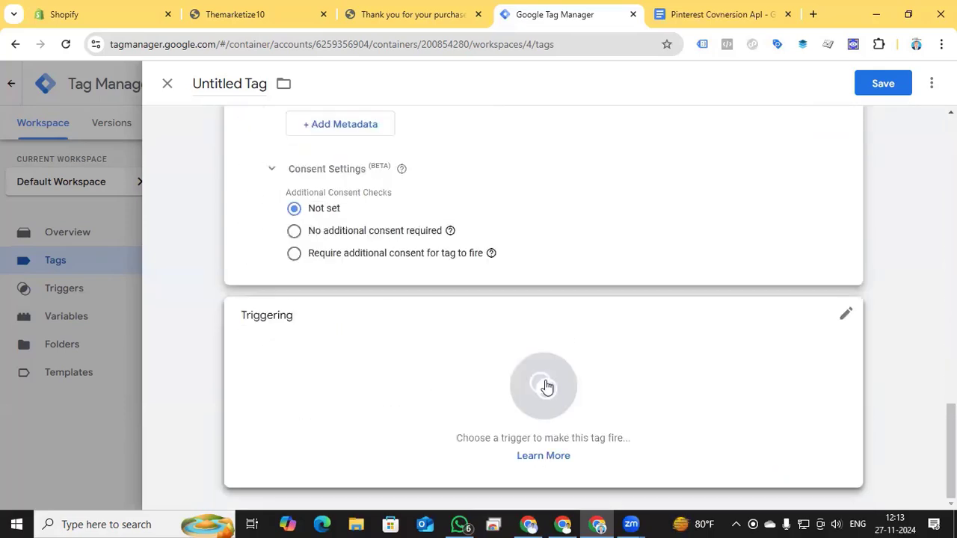
left_click(546, 387)
left_click(928, 83)
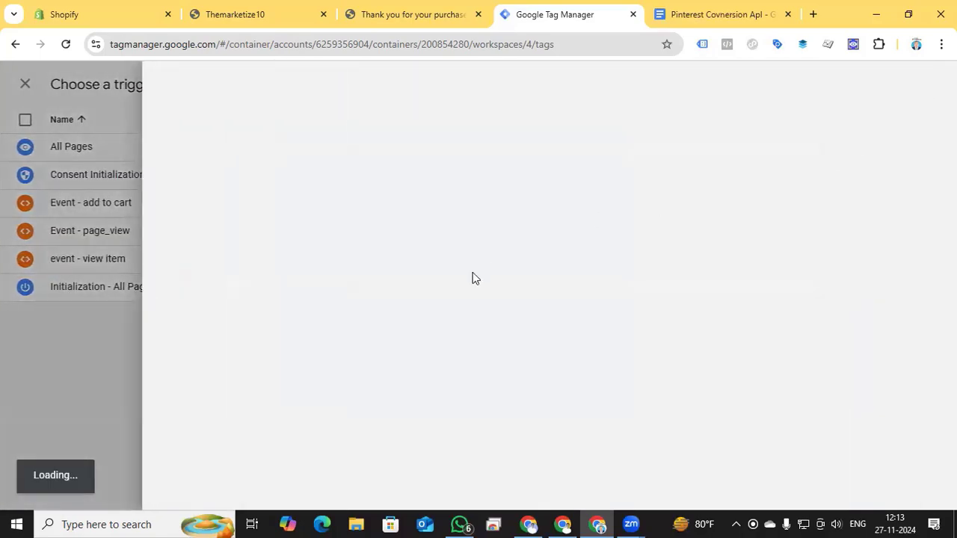
scroll(583, 269, "down", 4)
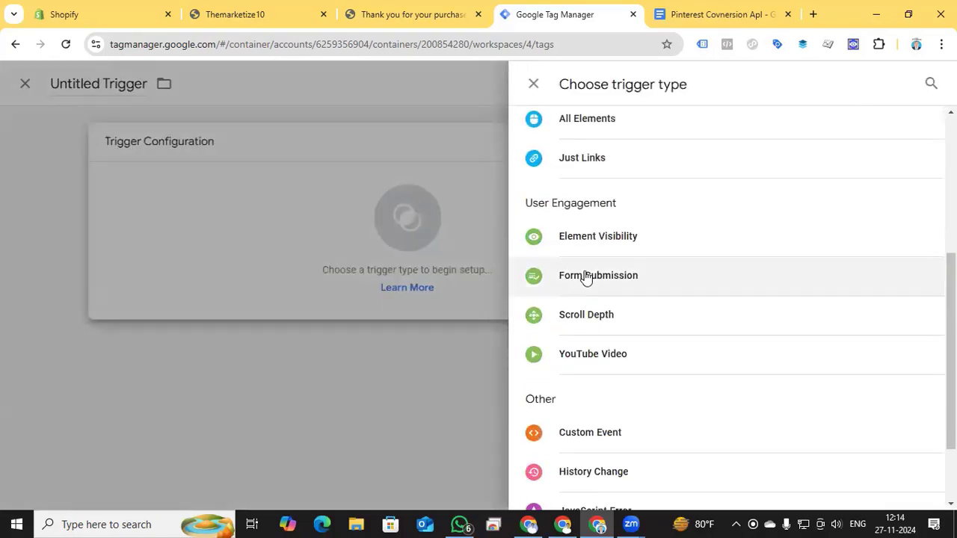
left_click(583, 284)
left_click(324, 277)
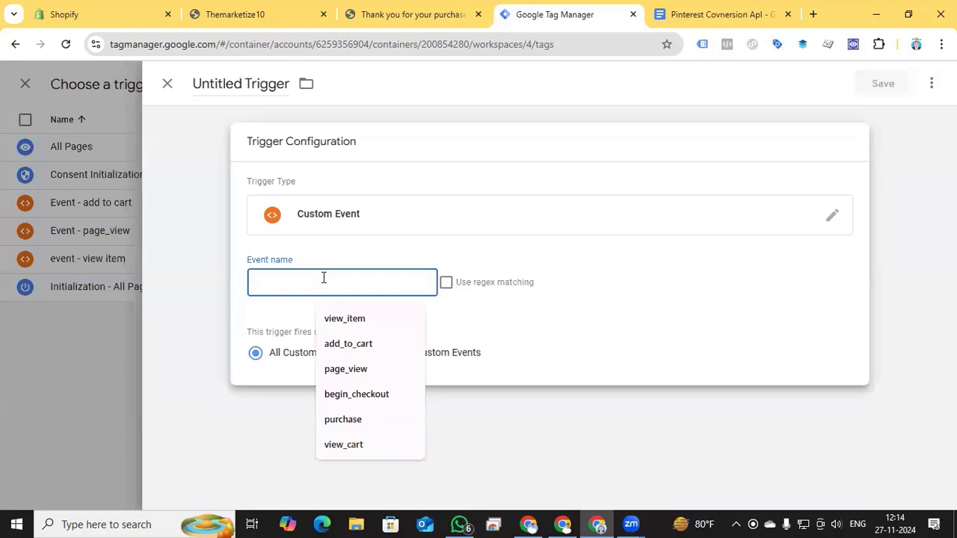
left_click(342, 420)
- Name the trigger "event - purchase" and save it
left_click(239, 83)
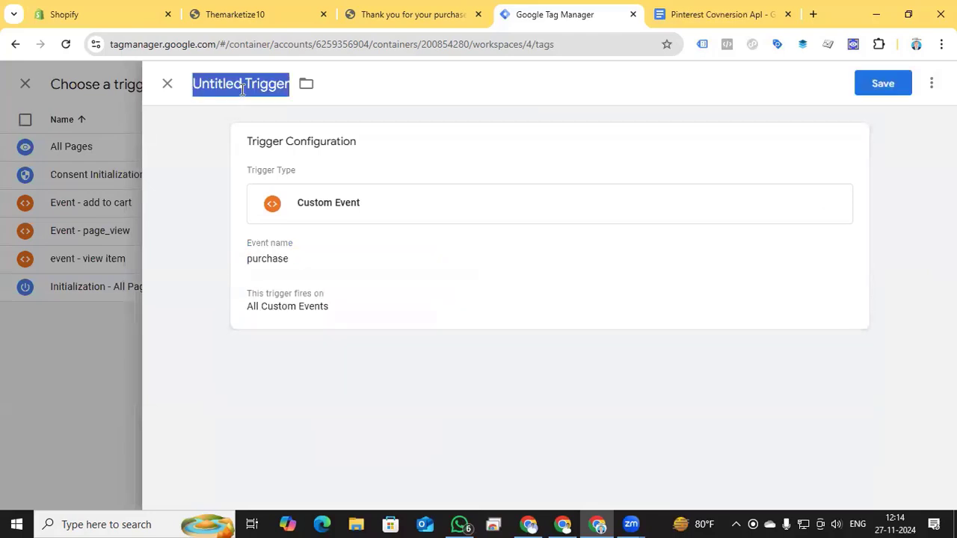
type("event - purchase")
left_click(882, 83)
- Name the tag "pinterest - purchase" and save it
left_click(240, 84)
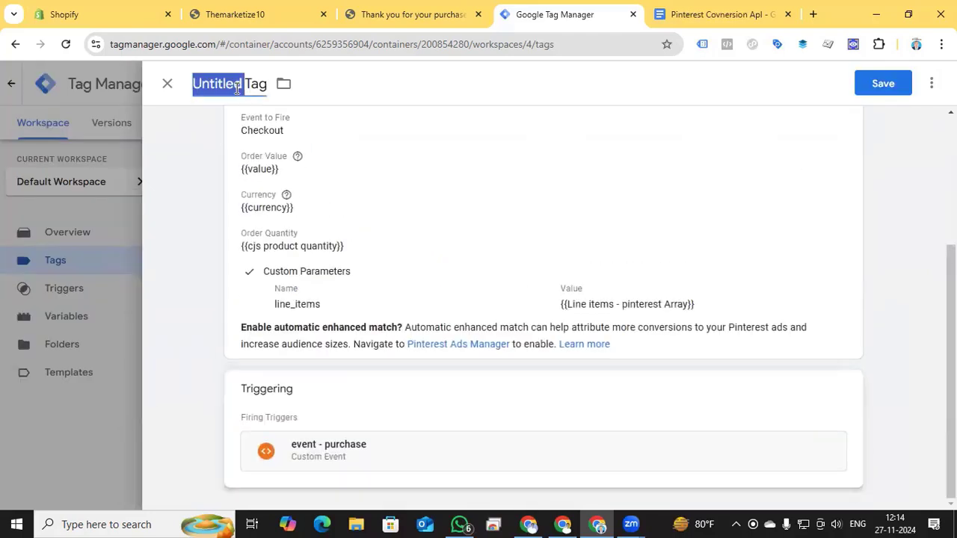
type("pinterest - purchase")
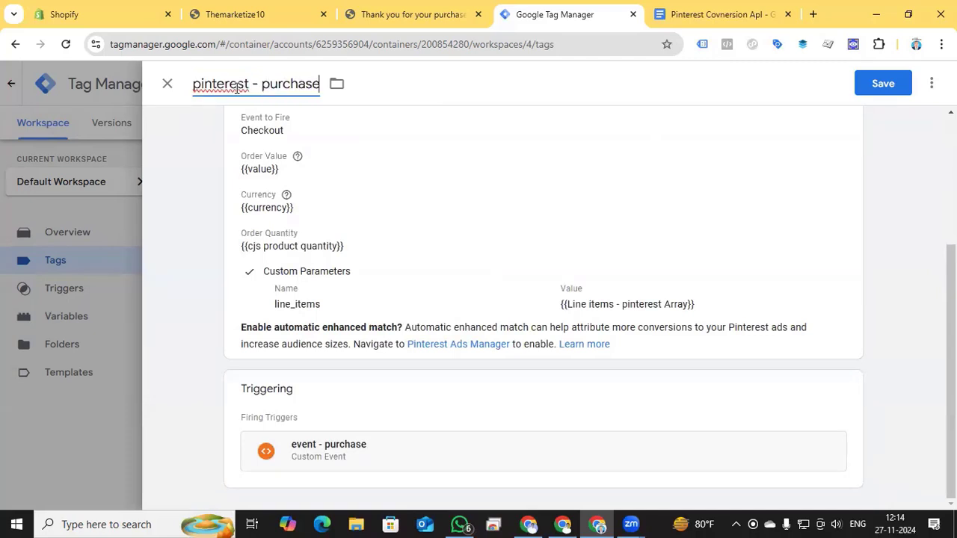
left_click(897, 84)
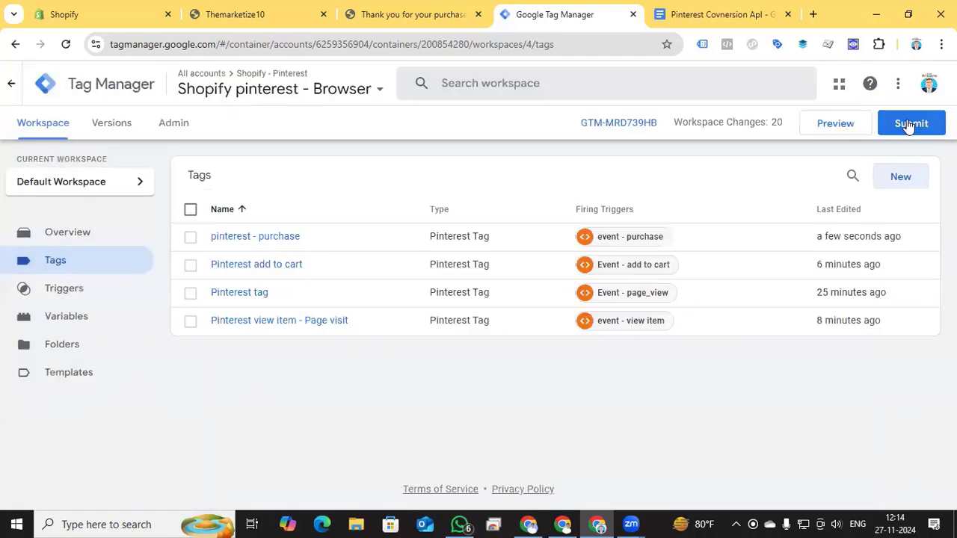
- Submit the workspace changes and start publishing them as a new container version
left_click(913, 122)
left_click(910, 86)
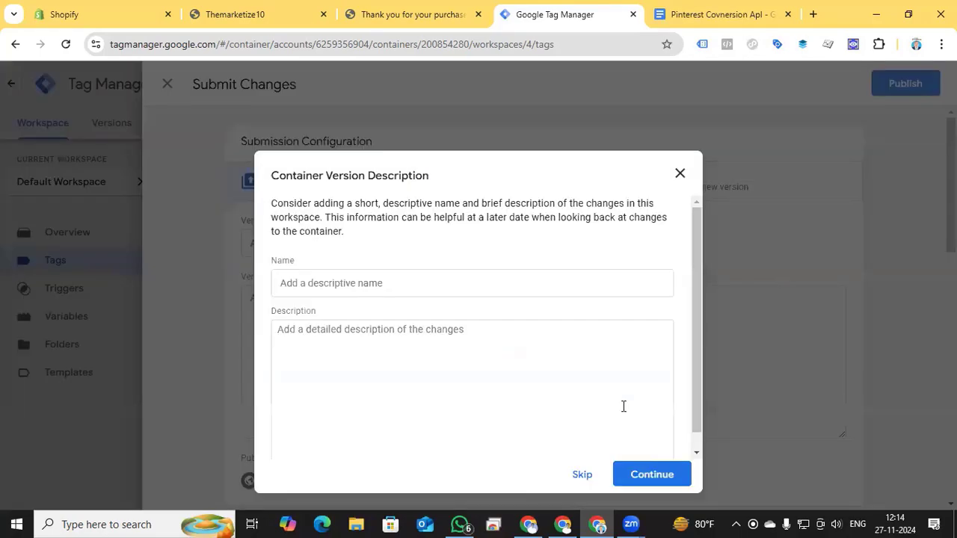
- Switch to the browser page with the Shopify storefront's home page
left_click(708, 14)
left_click(404, 14)
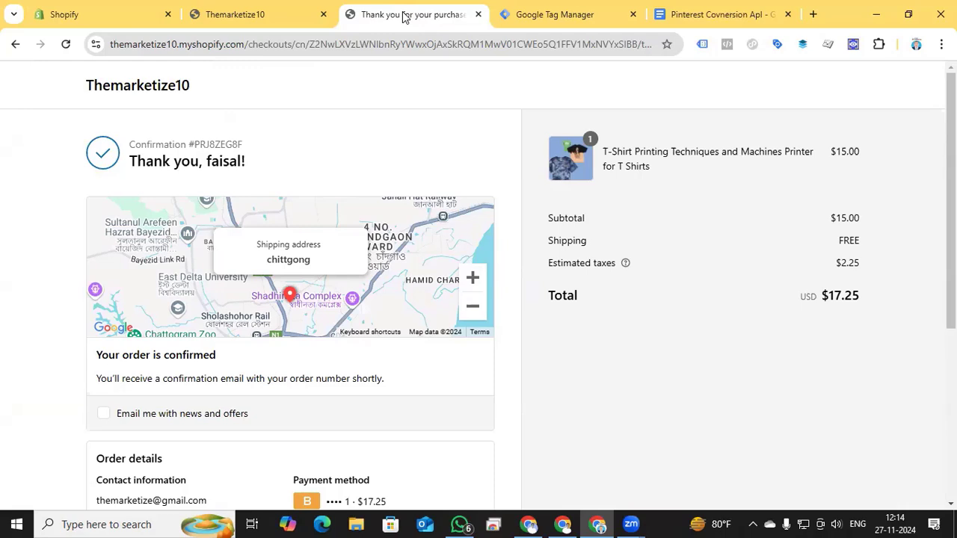
left_click(314, 16)
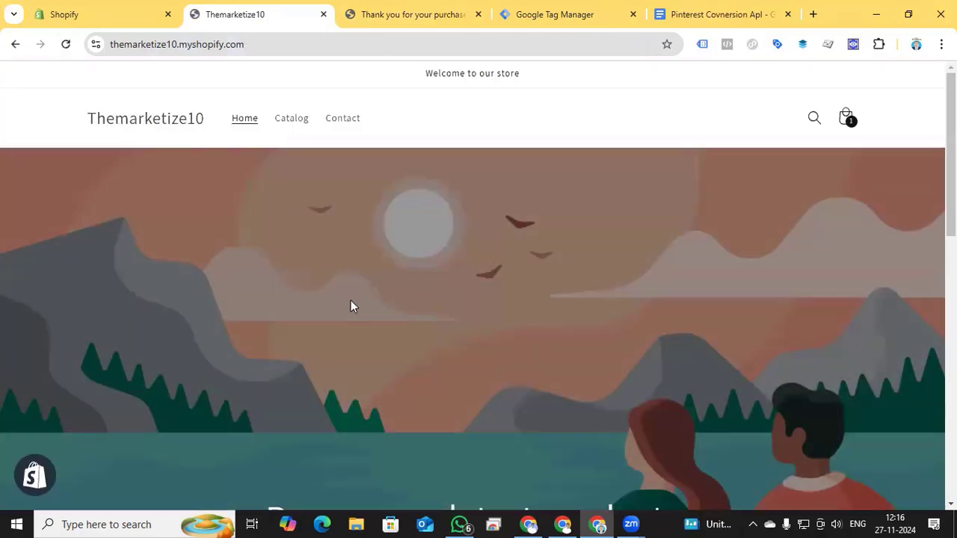
- Add one "T-Shirt Printing Techniques and Machines Printer for T Shirts" to the cart and proceed to checkout
scroll(352, 304, "down", 6)
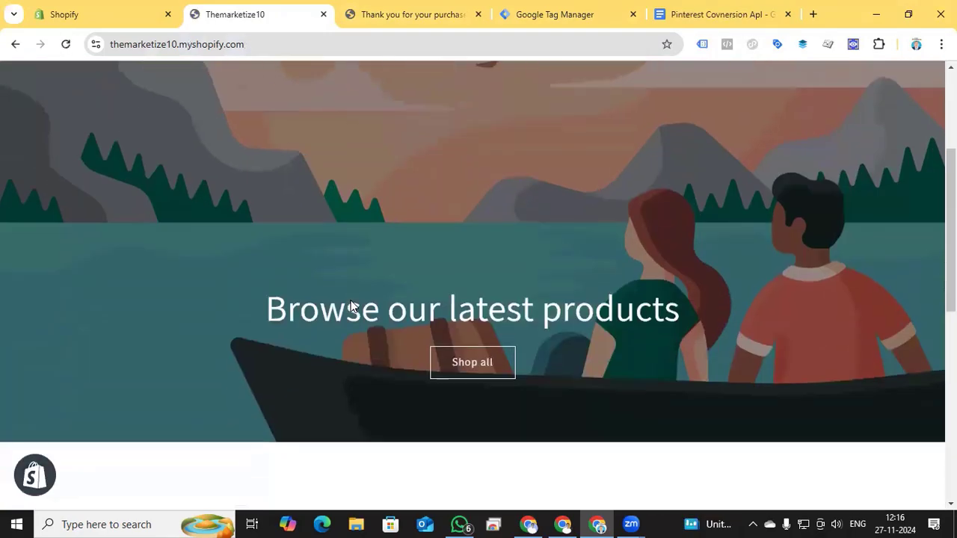
left_click(495, 453)
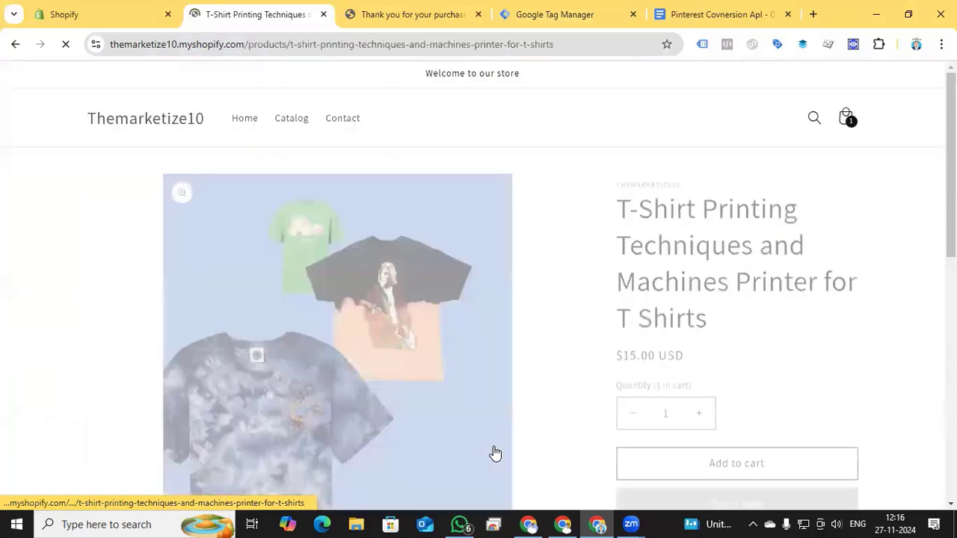
scroll(583, 359, "down", 2)
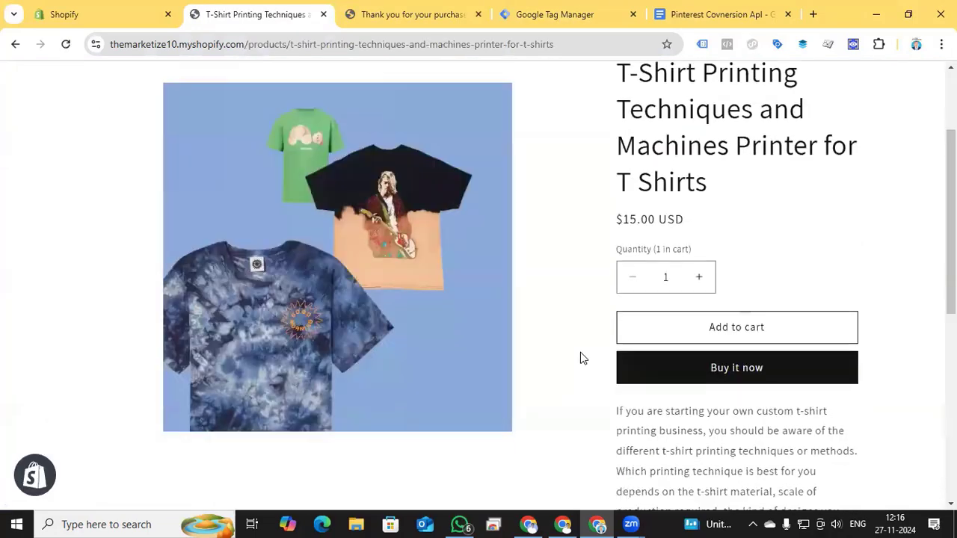
left_click(730, 331)
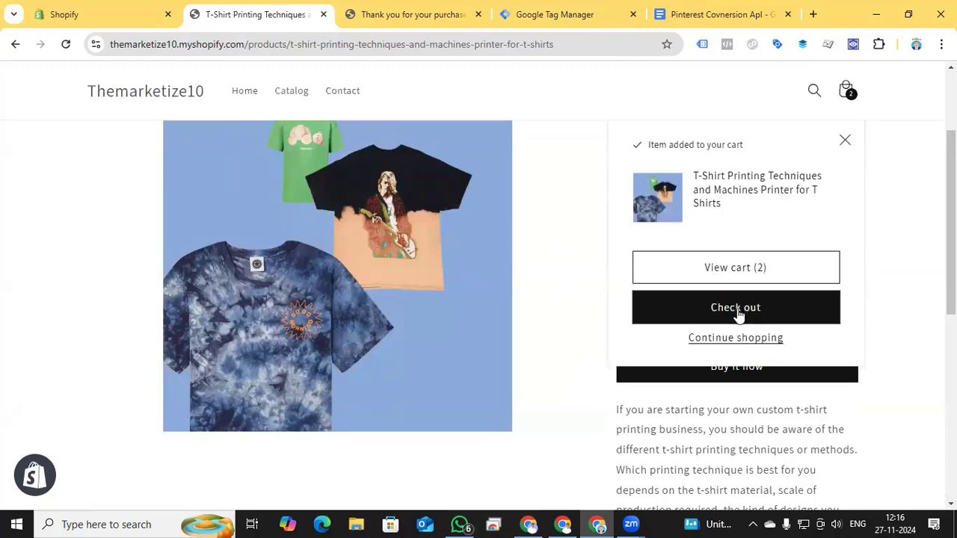
left_click(737, 313)
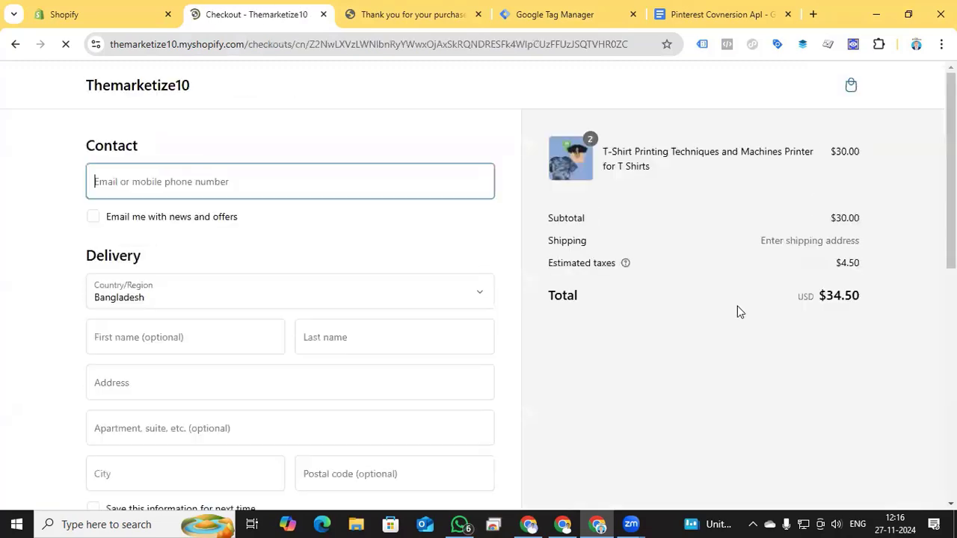
- Fill in the checkout's contact e-mail, delivery details and test card number, expiration date and security code, and pay for the order
left_click(280, 181)
left_click(217, 220)
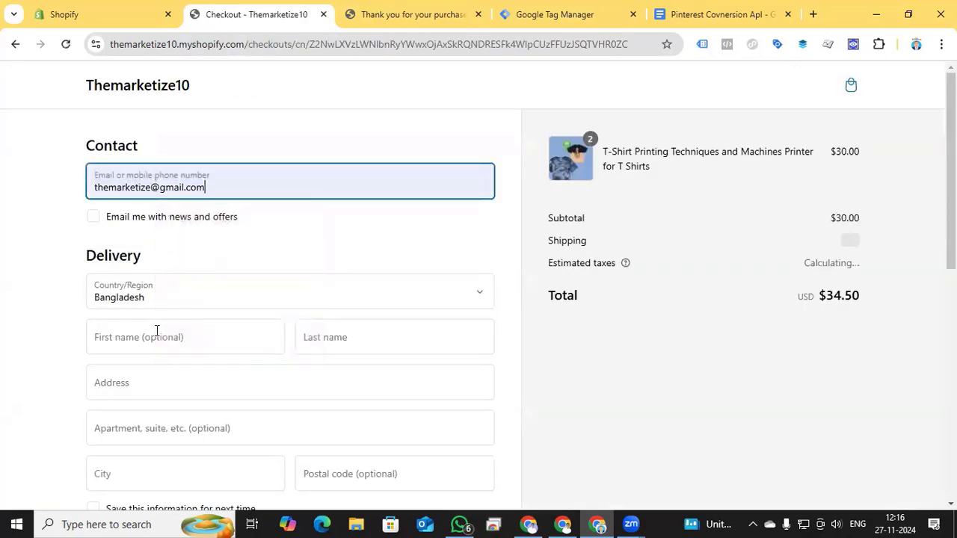
left_click(156, 338)
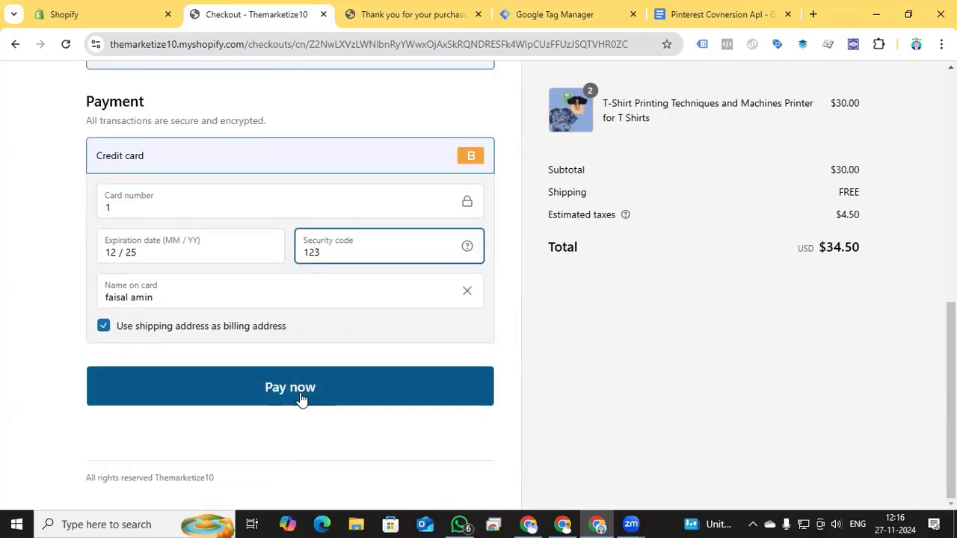
left_click(301, 399)
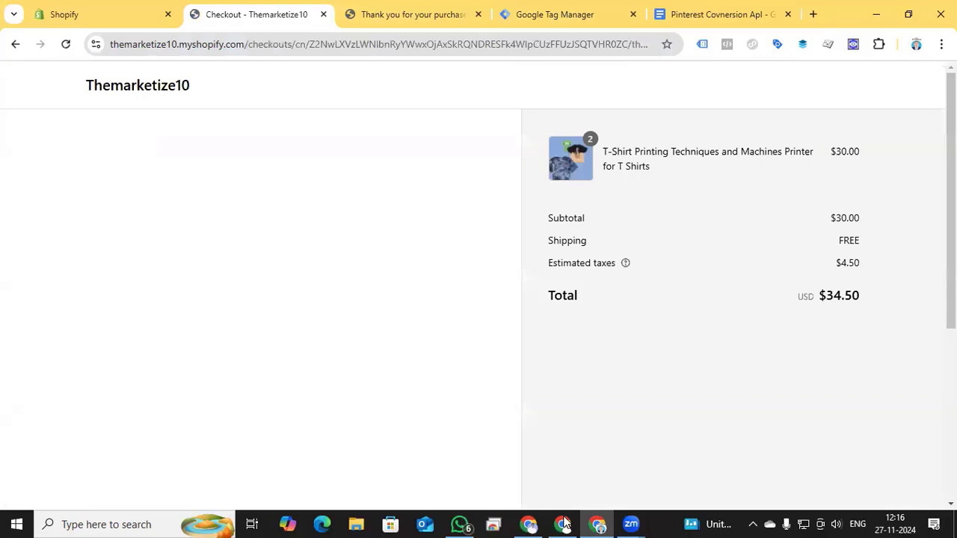
- Switch to Pinterest Ads, reopen Conversions and examine the events activity by event type, ending back on the store's order confirmation page
left_click(565, 523)
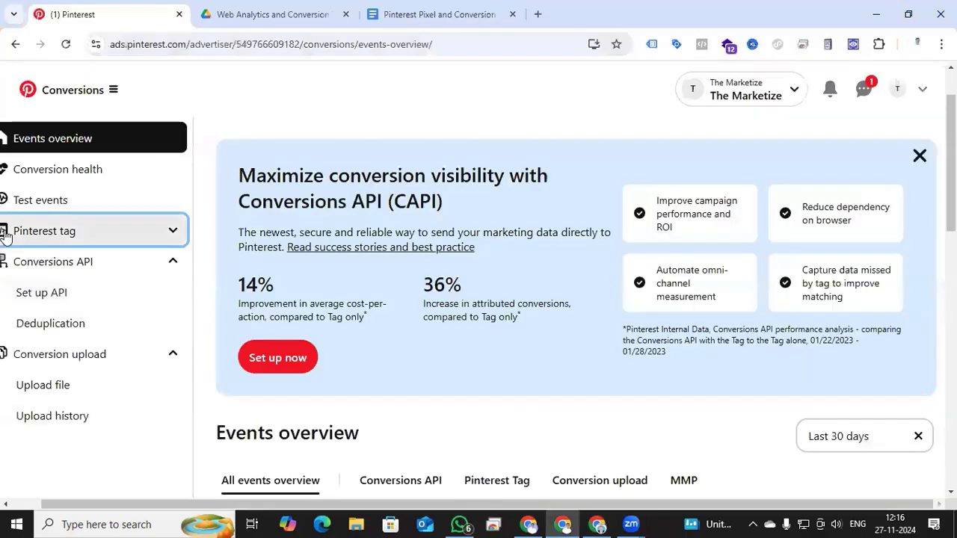
scroll(379, 401, "down", 3)
scroll(357, 397, "up", 4)
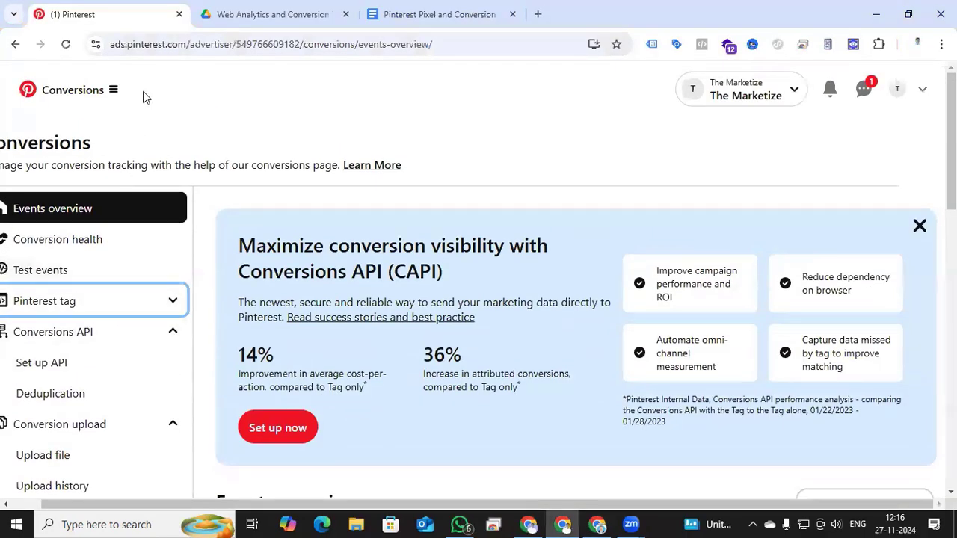
left_click(116, 90)
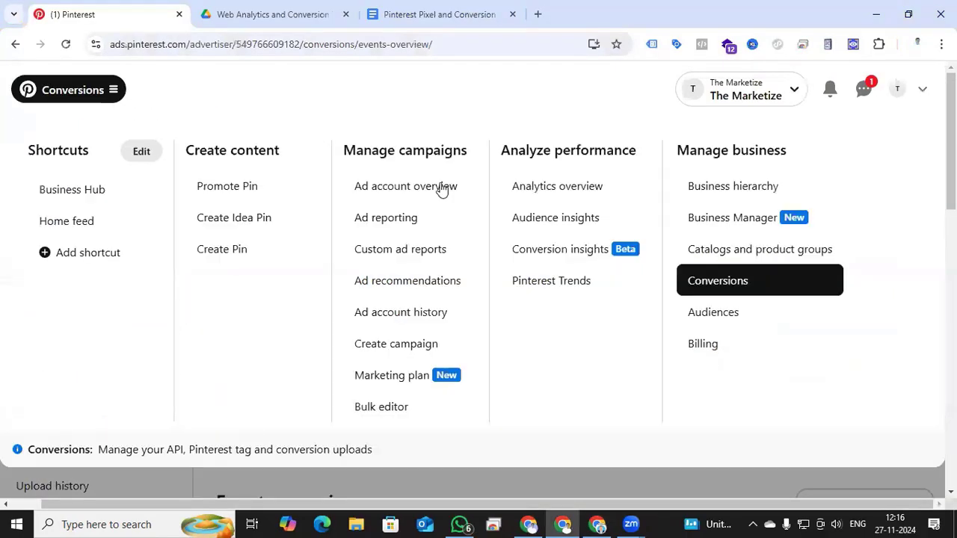
left_click(712, 291)
scroll(389, 301, "down", 6)
scroll(390, 301, "down", 2)
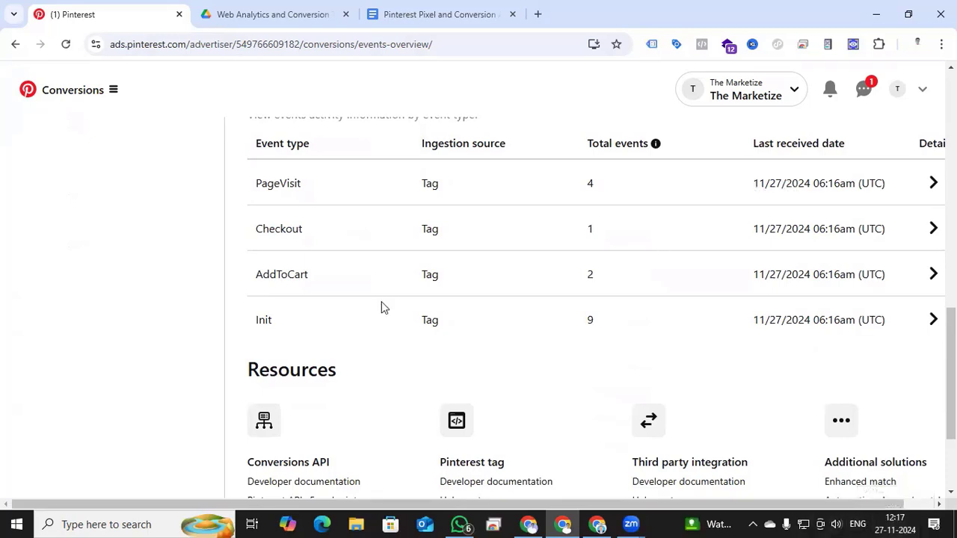
scroll(498, 326, "up", 1)
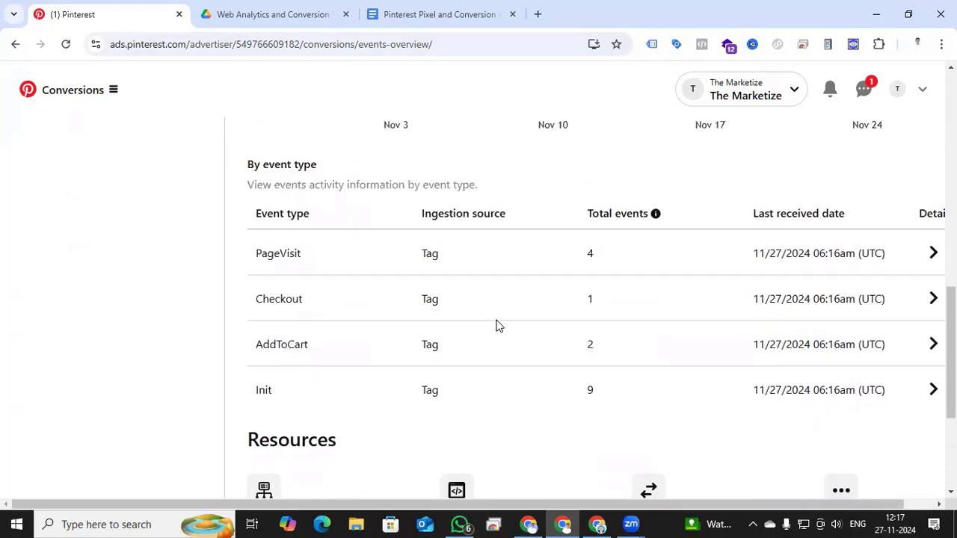
key("alt+Tab")
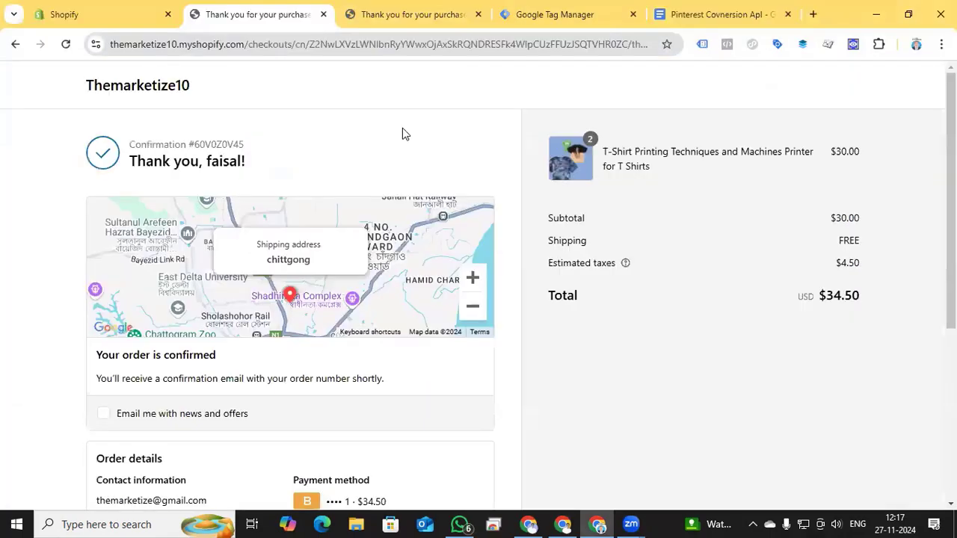